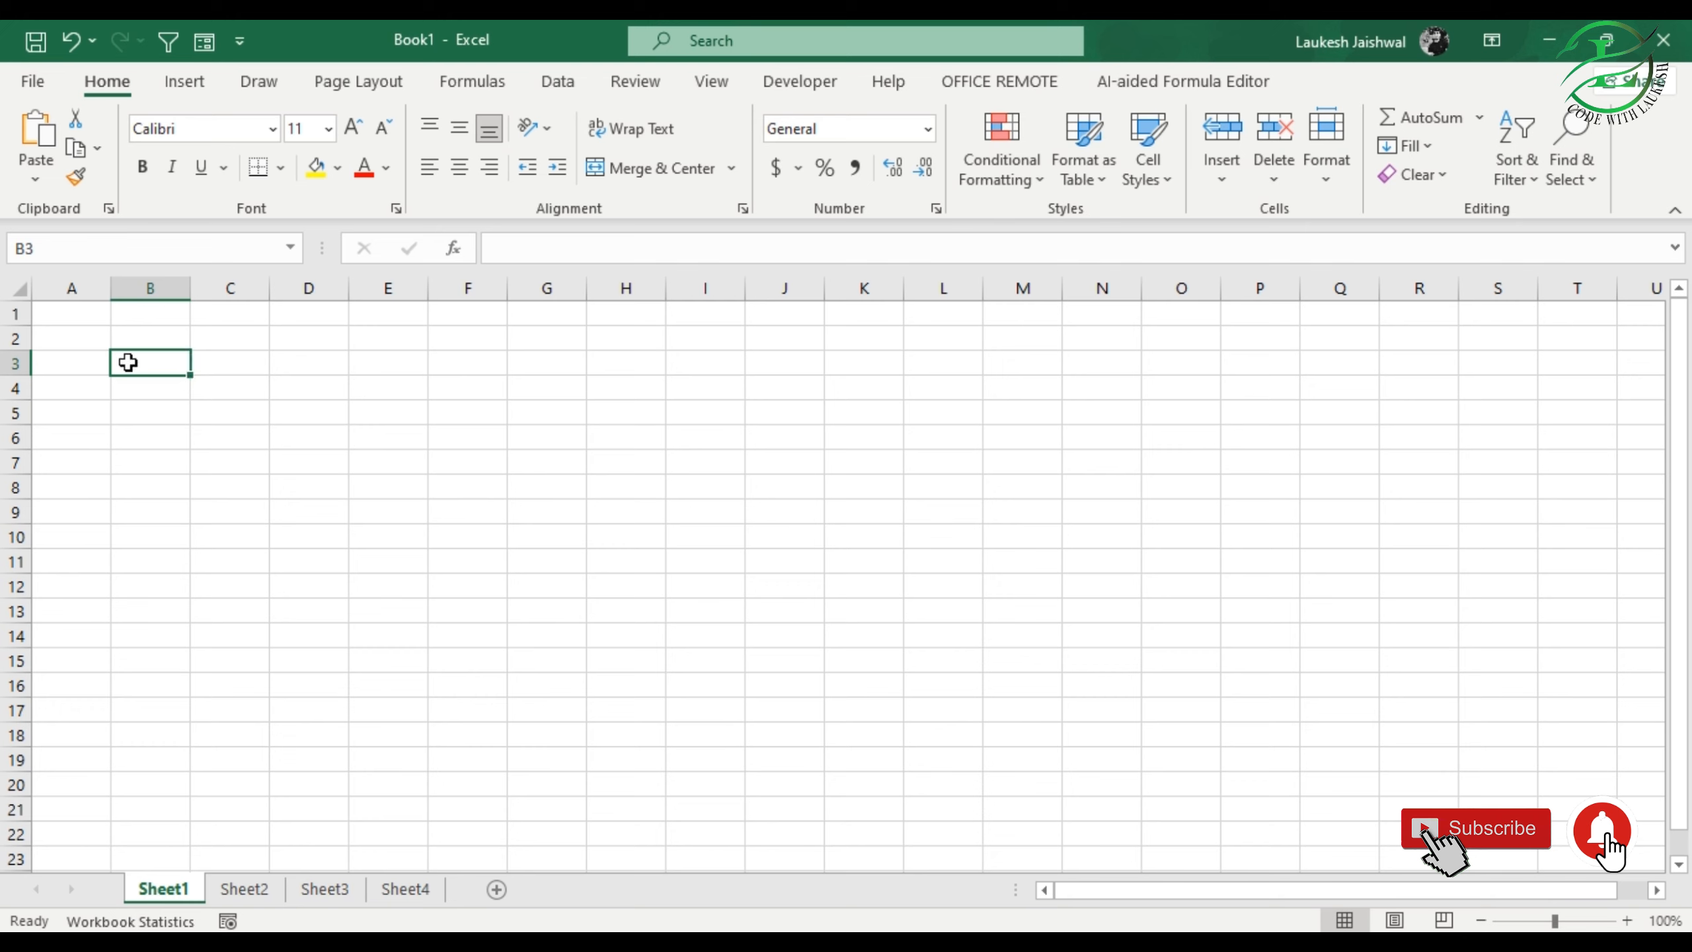
click(260, 442)
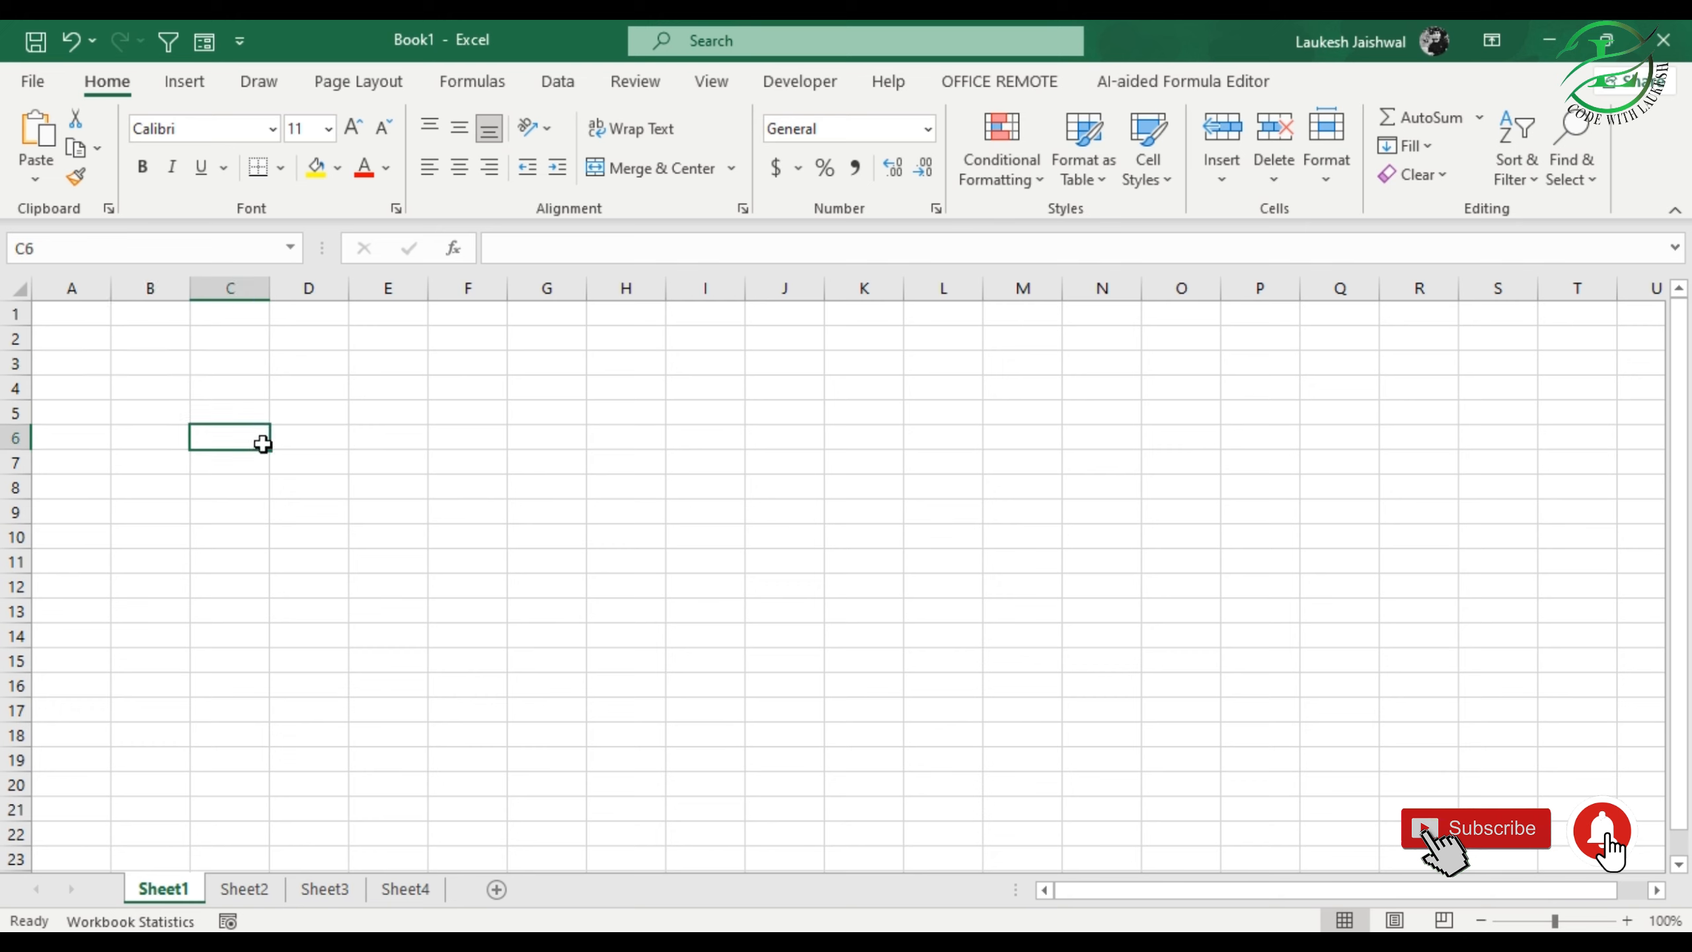
click(154, 366)
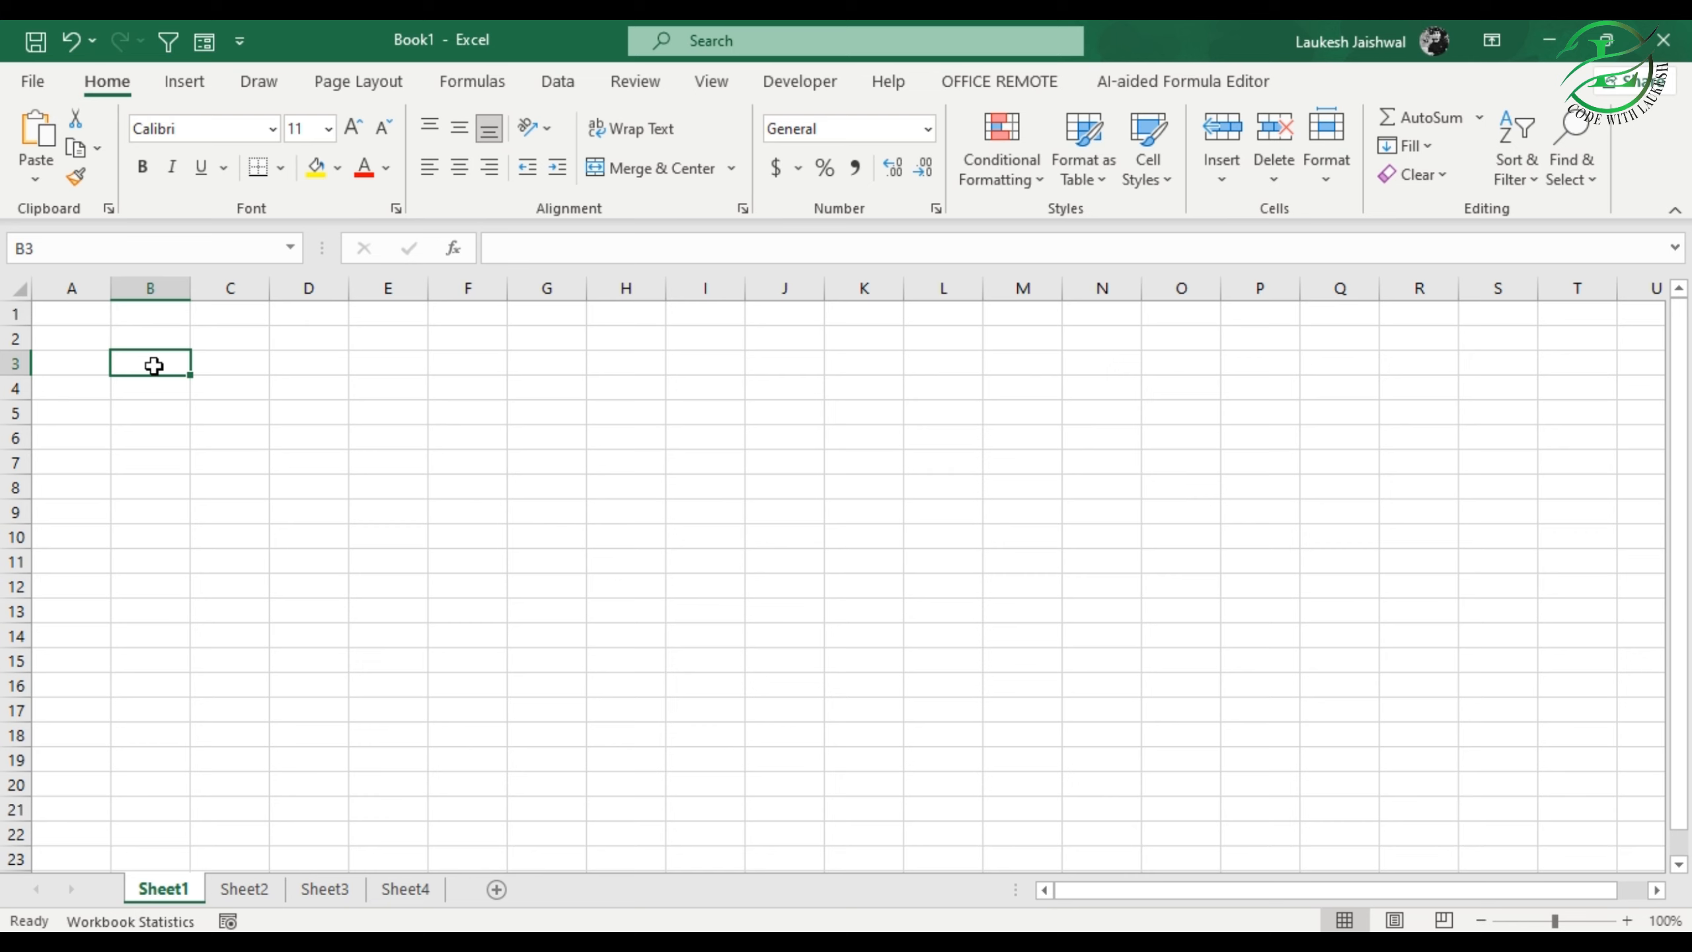
click(132, 248)
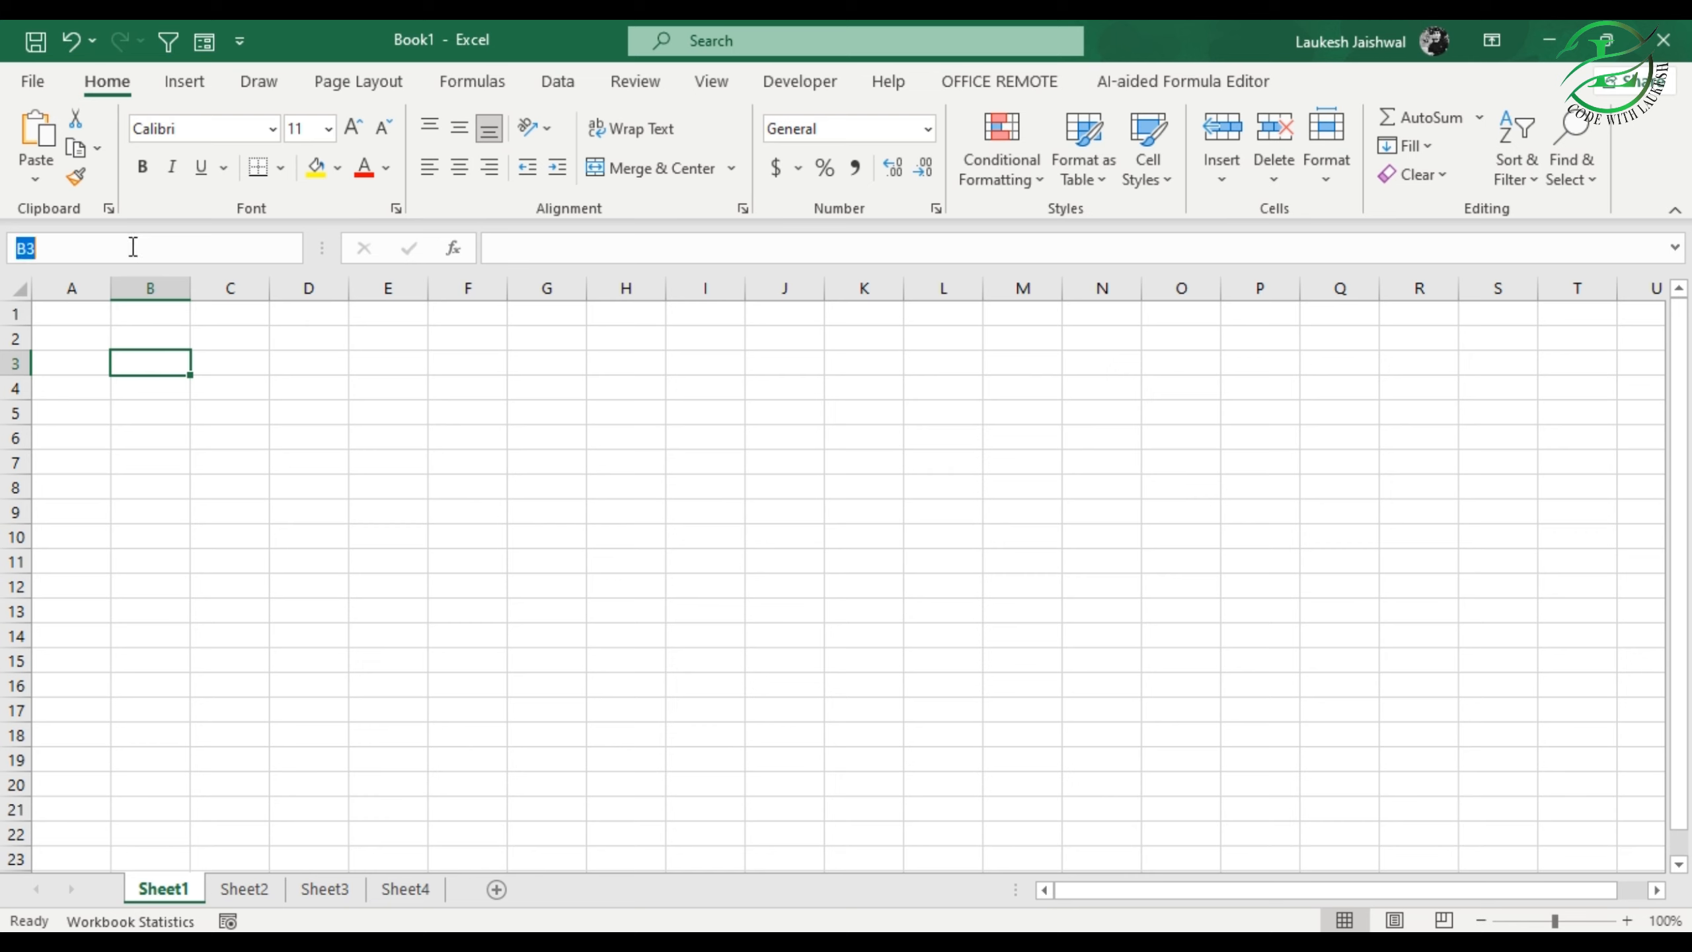
click(534, 250)
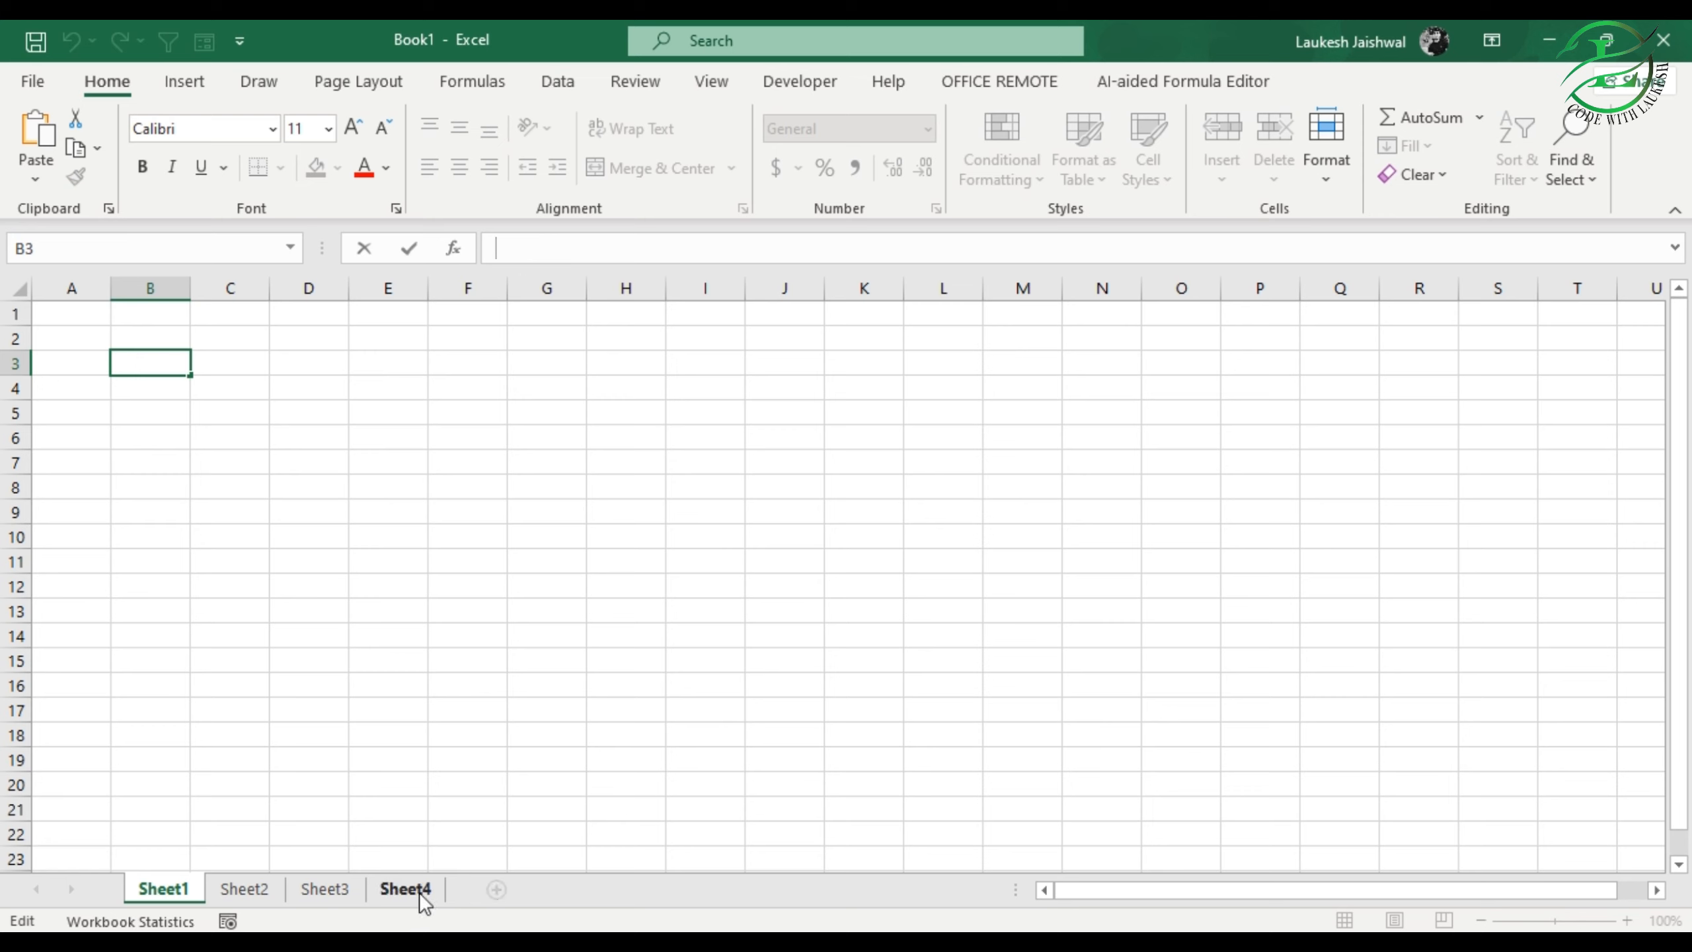
click(216, 440)
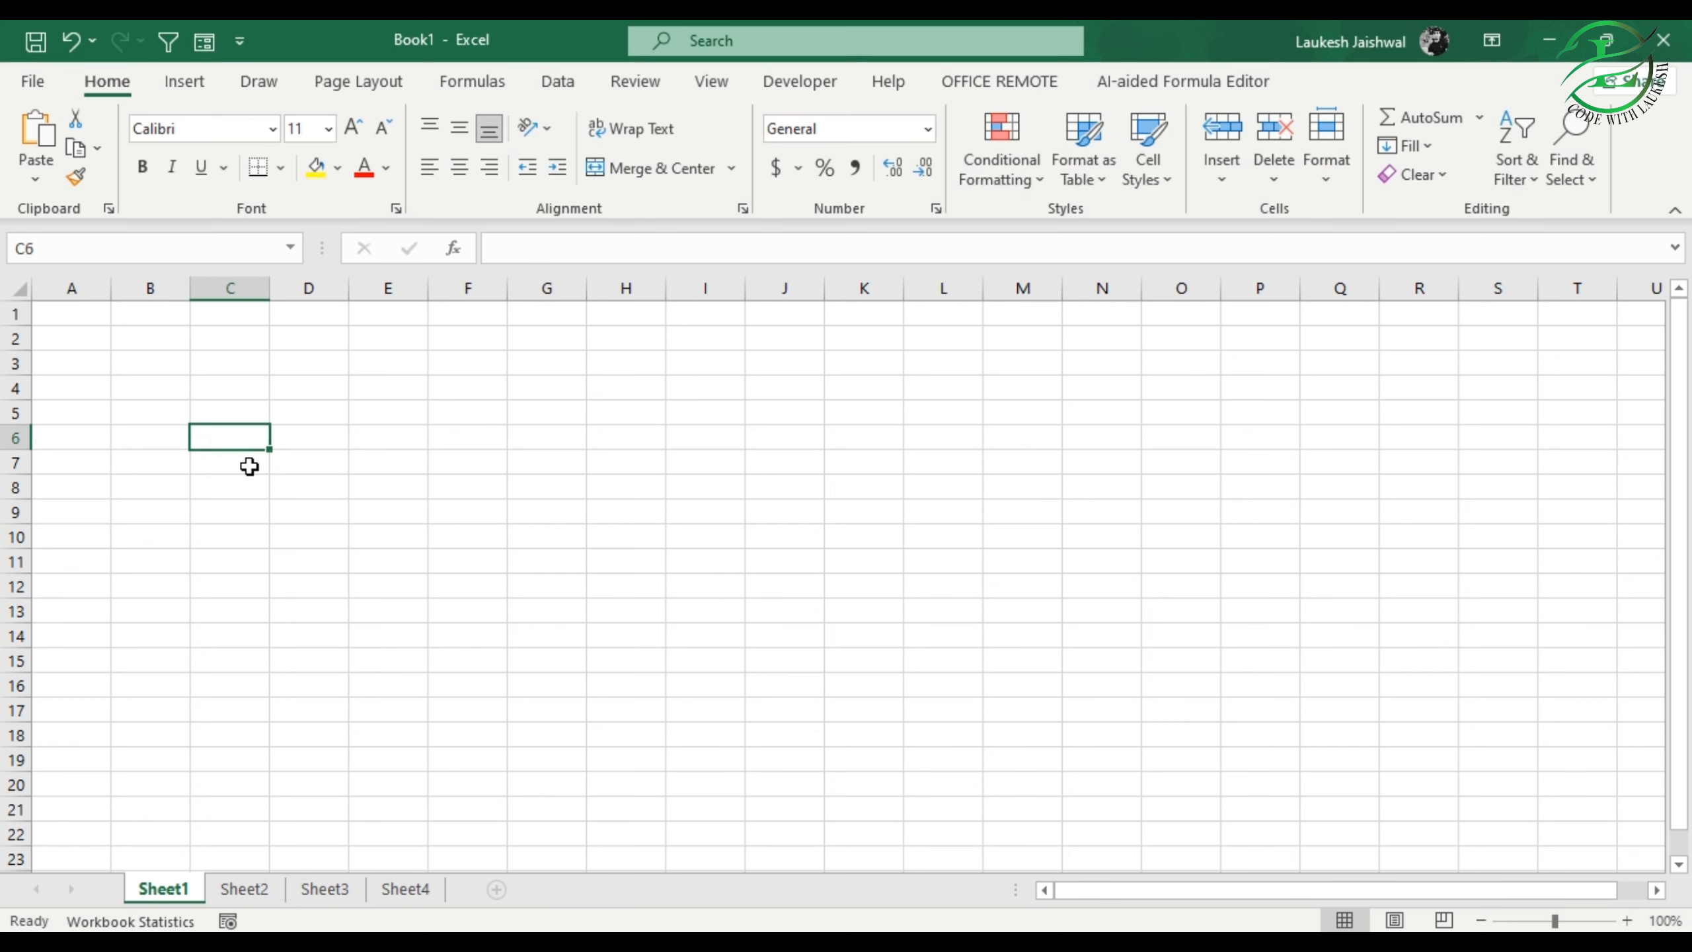
click(159, 367)
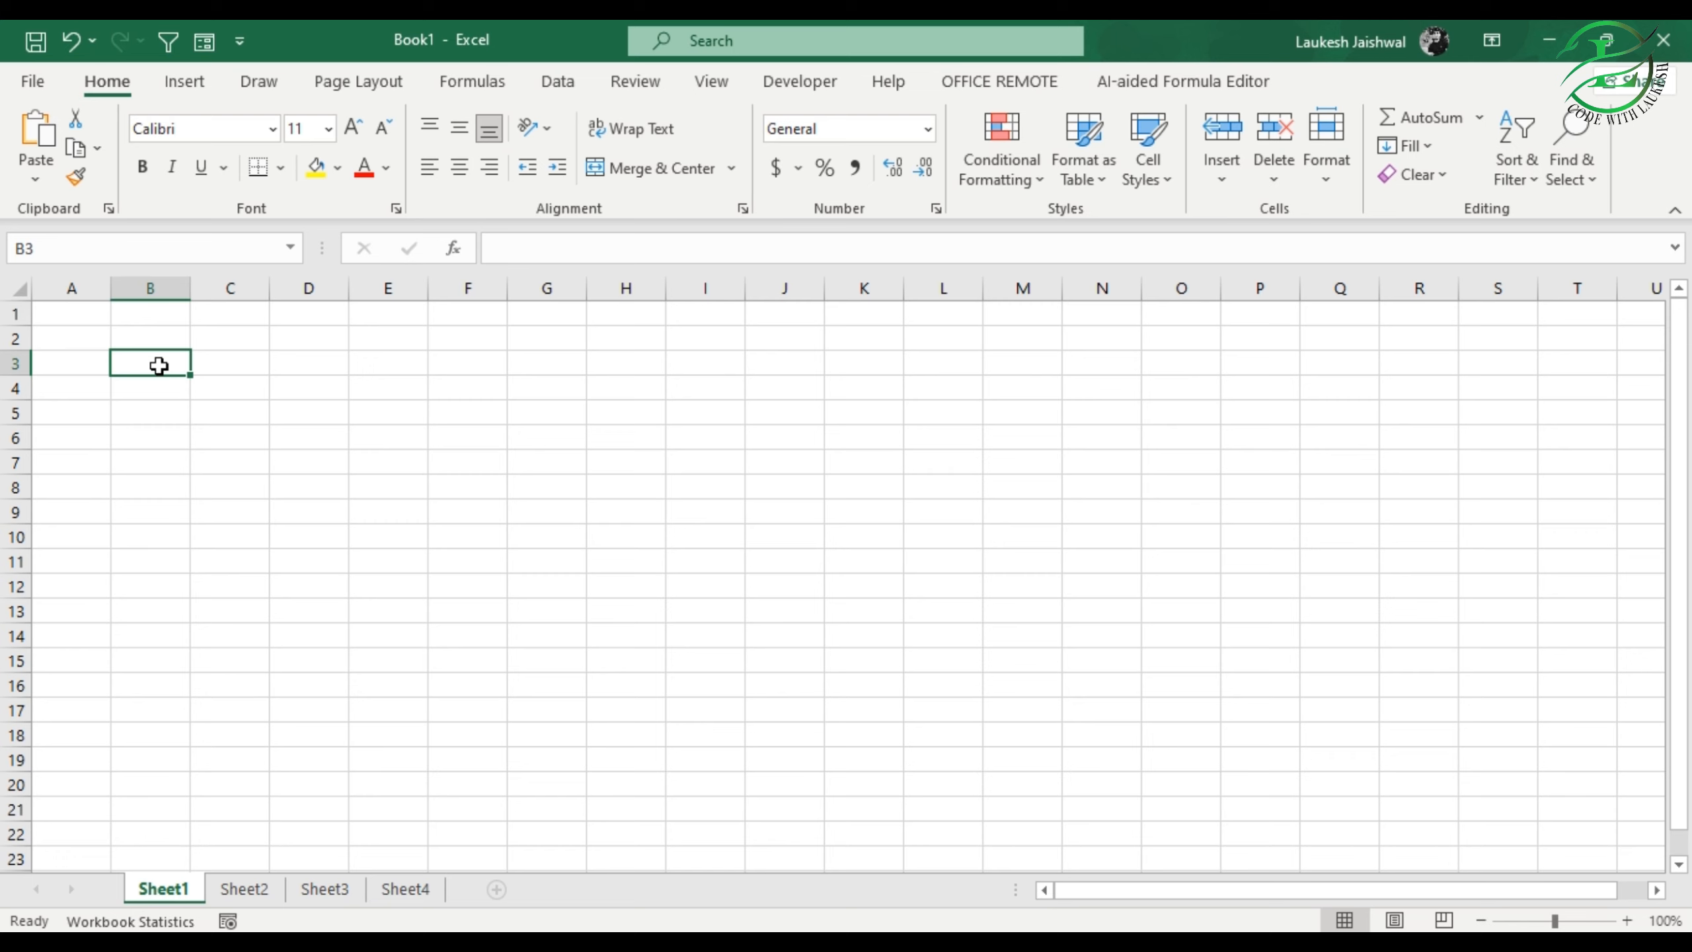
click(167, 442)
click(152, 372)
click(294, 484)
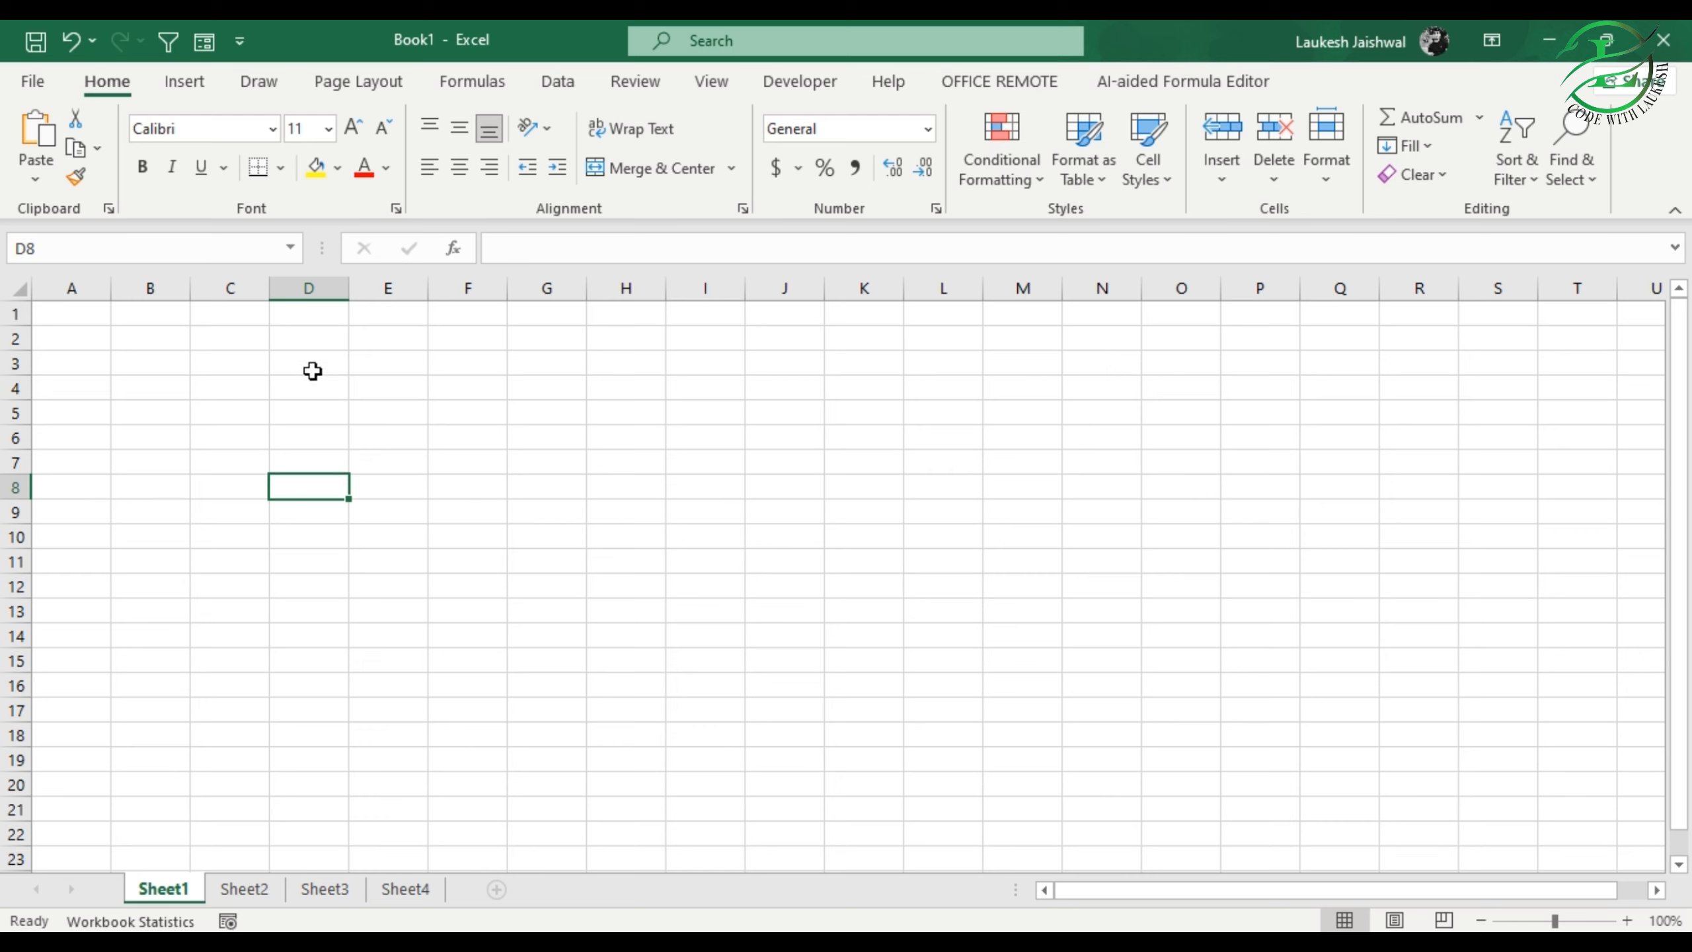
click(155, 393)
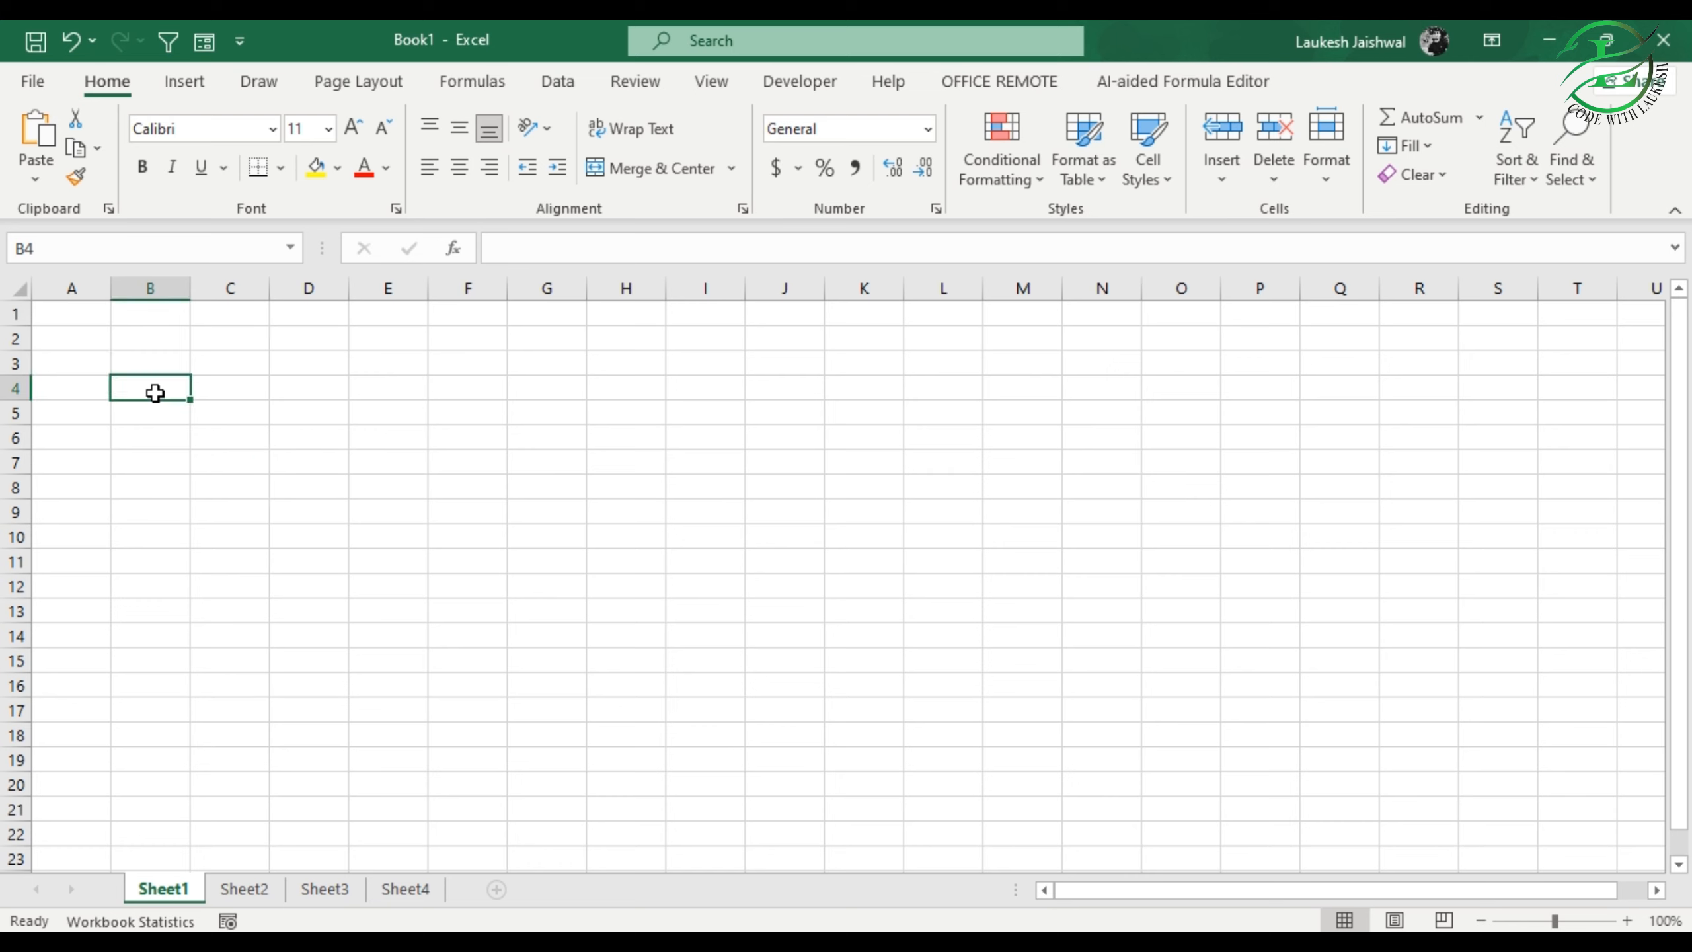
Step: Enter the column headers Name, Address and Contact in cells B3, C3 and D3
click(142, 364)
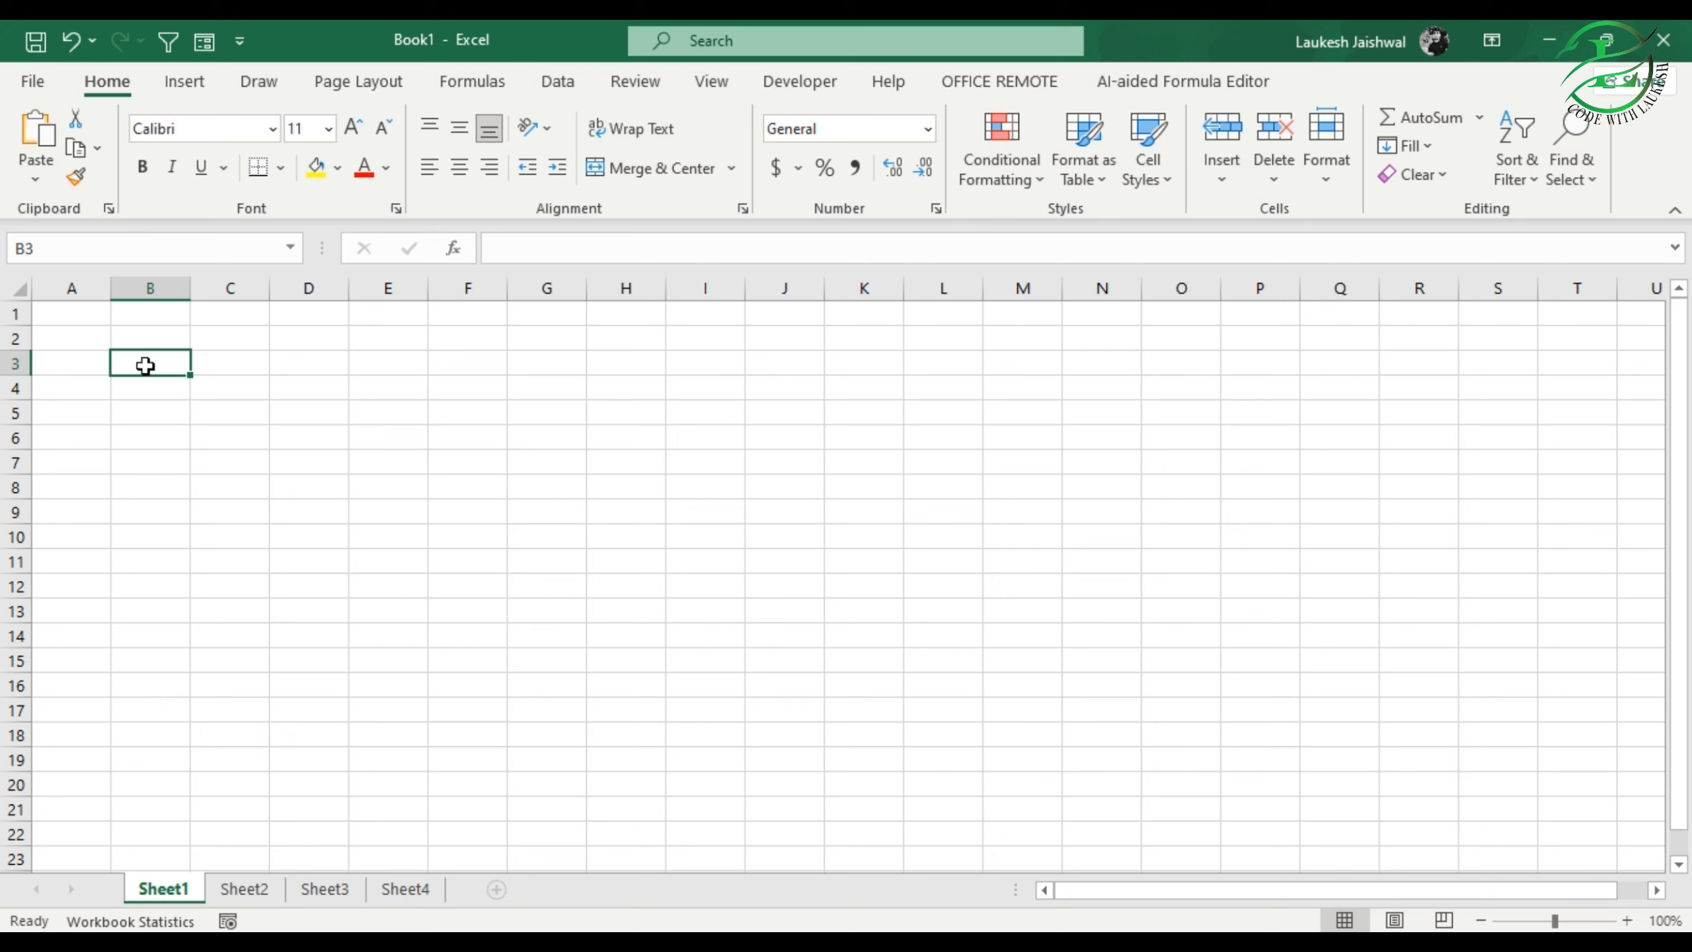
text(Name)
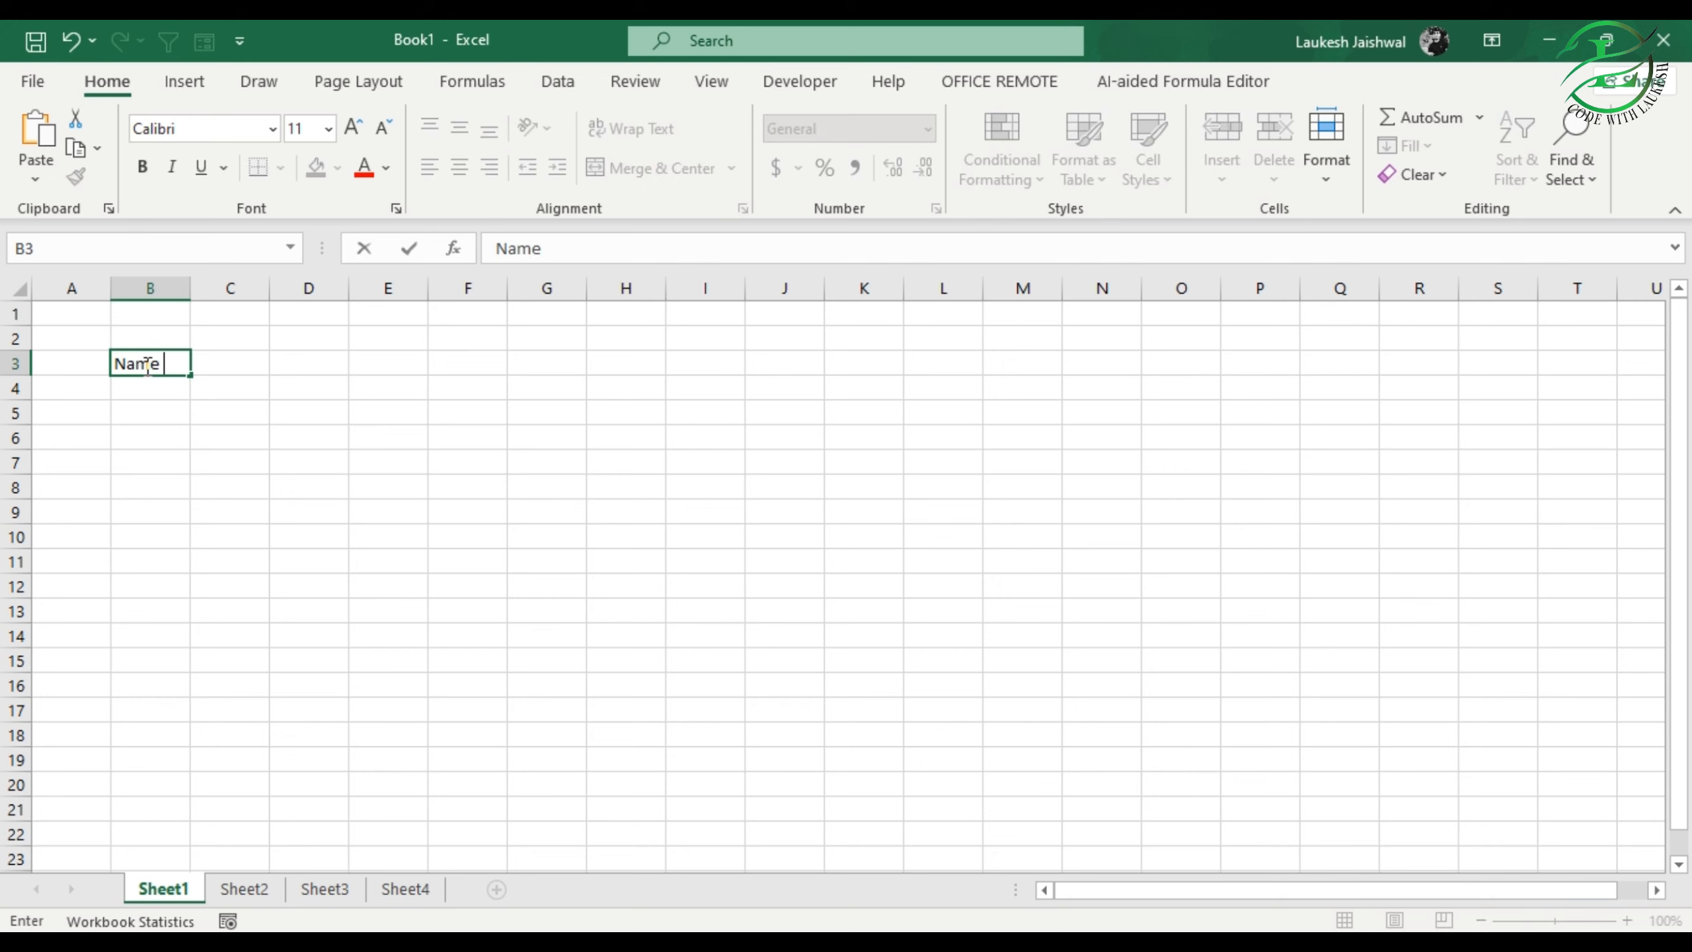
key(Tab)
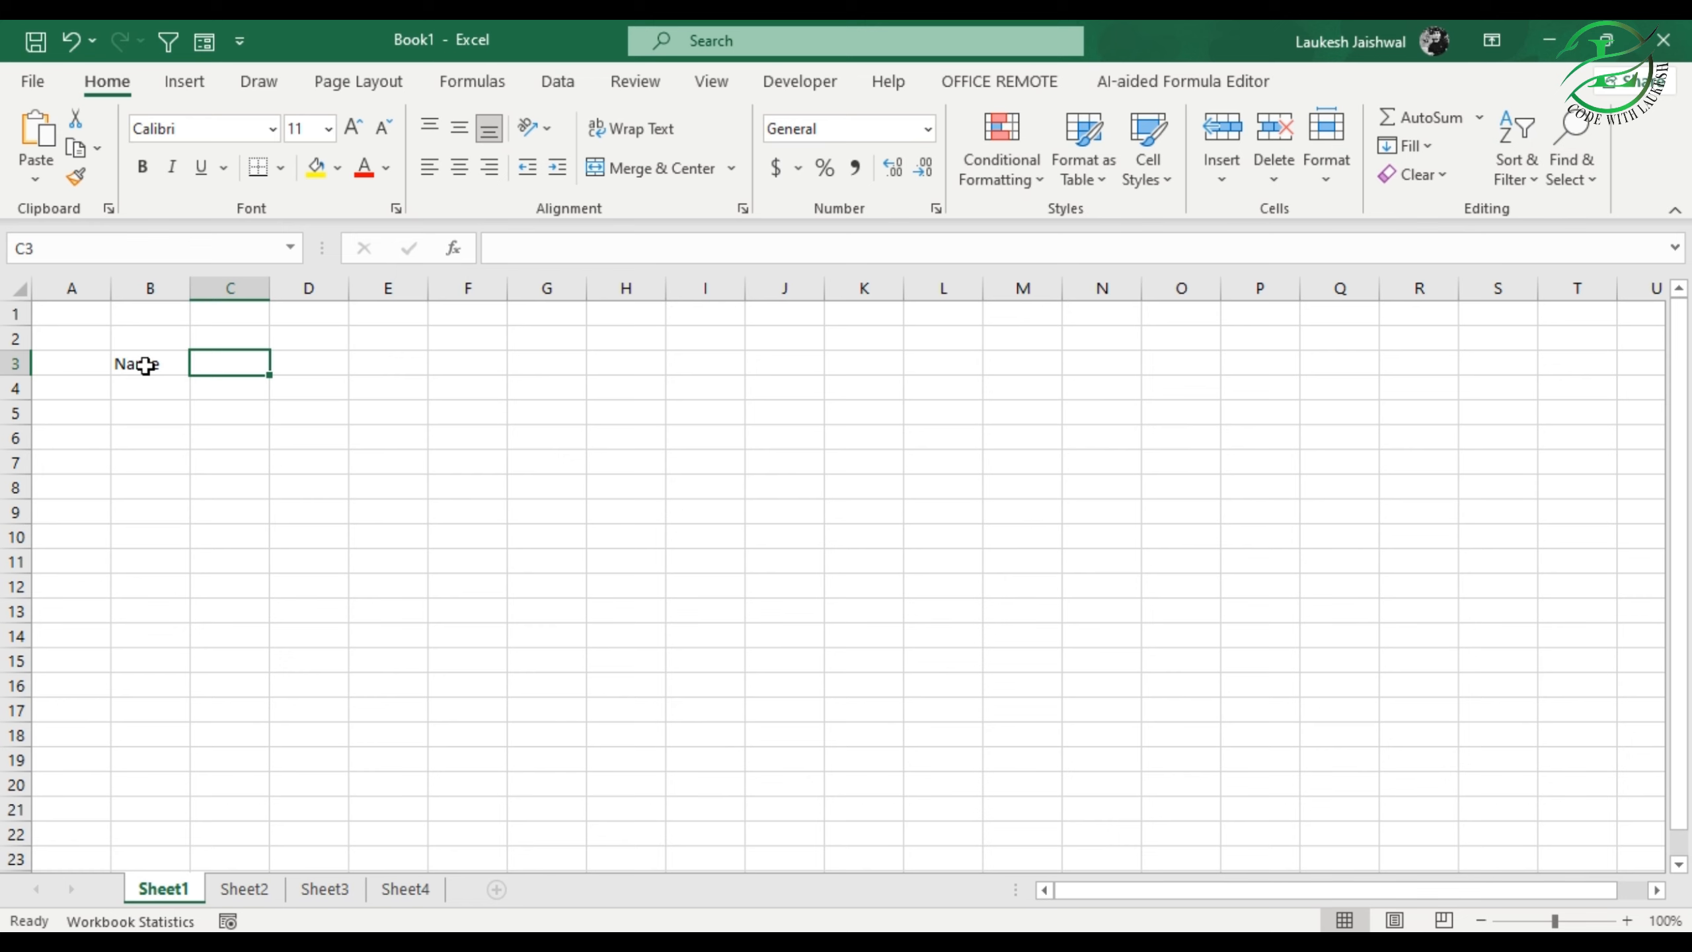
text(Address)
key(Tab)
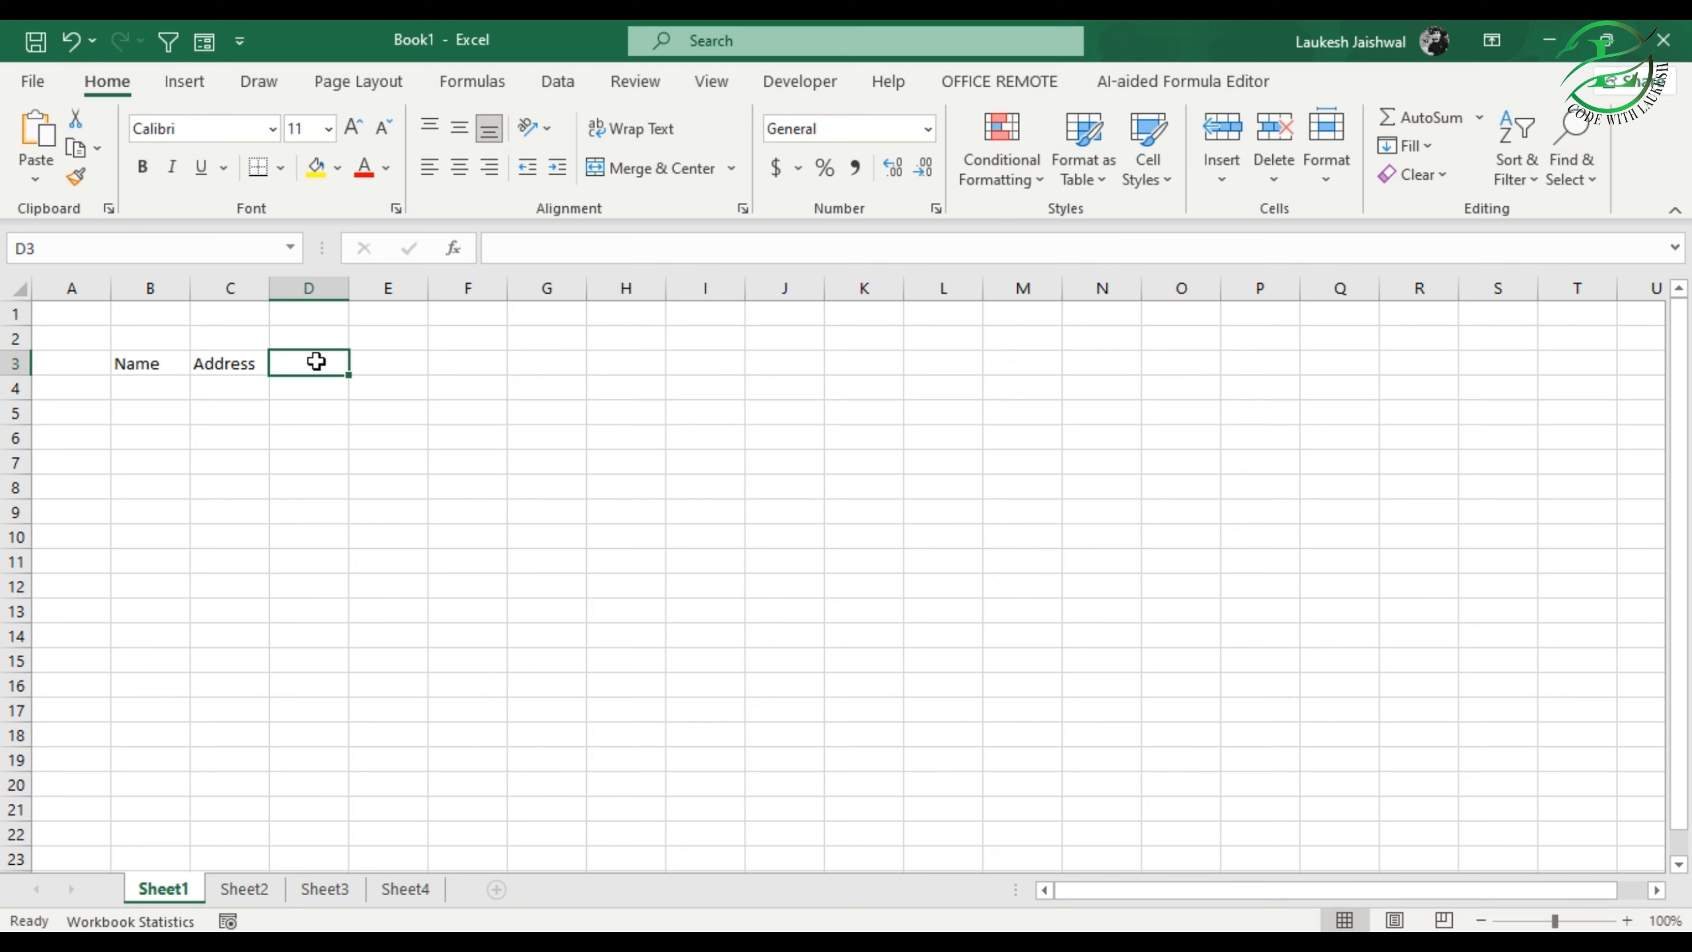
text(Contact)
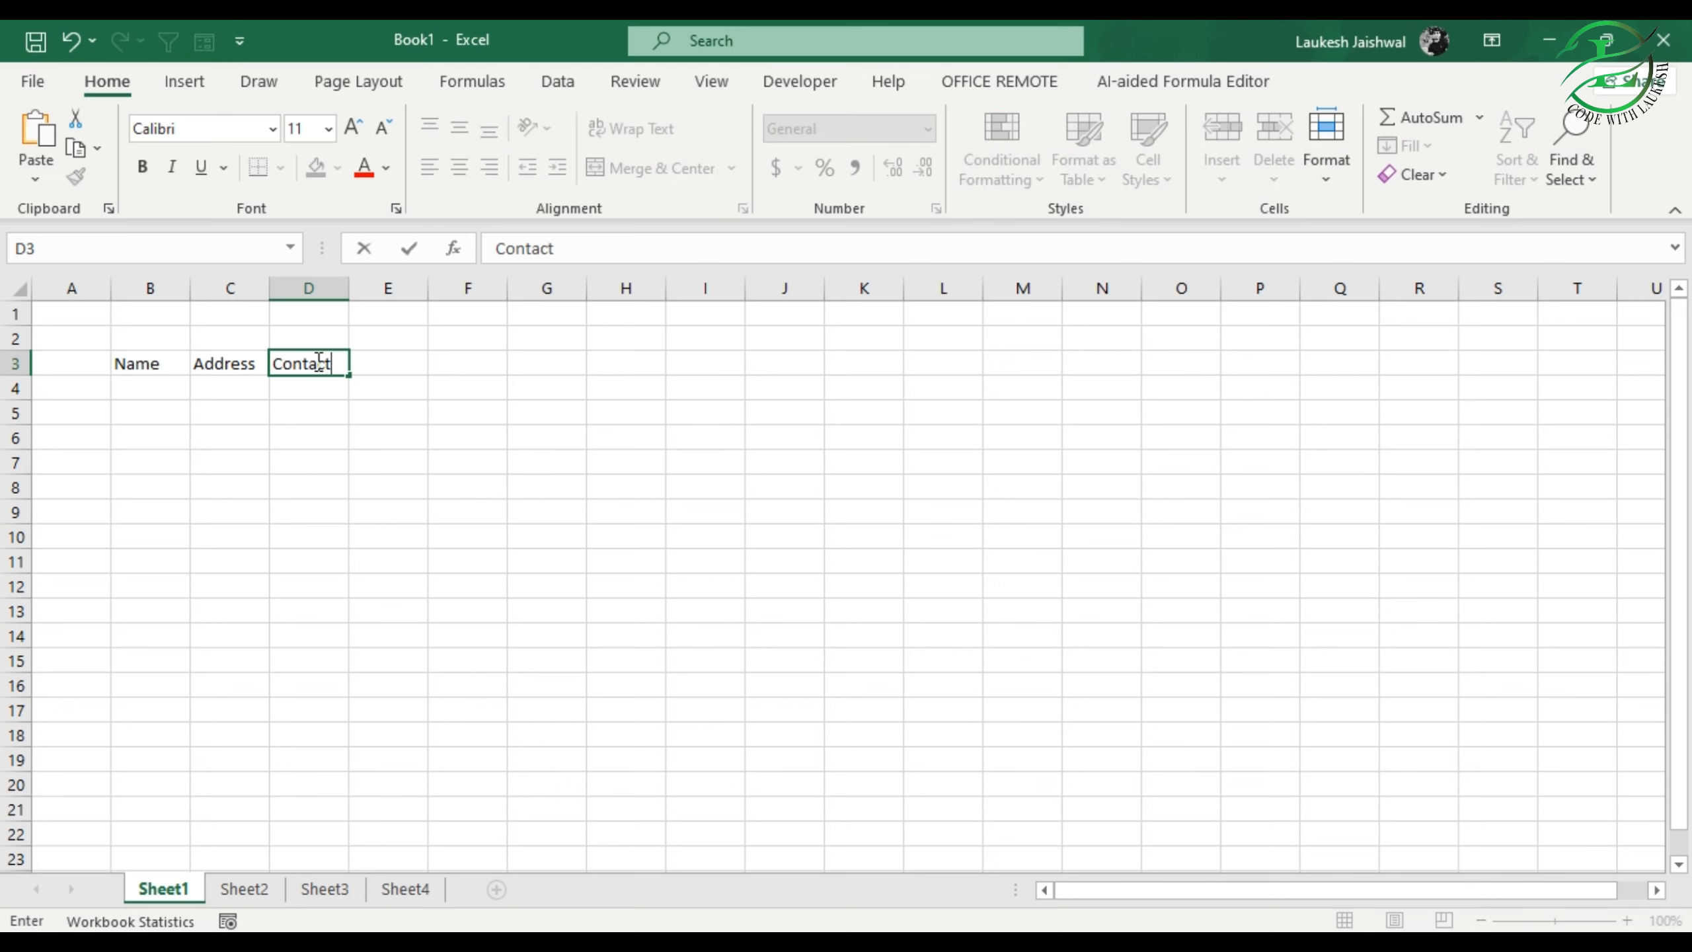
key(Return)
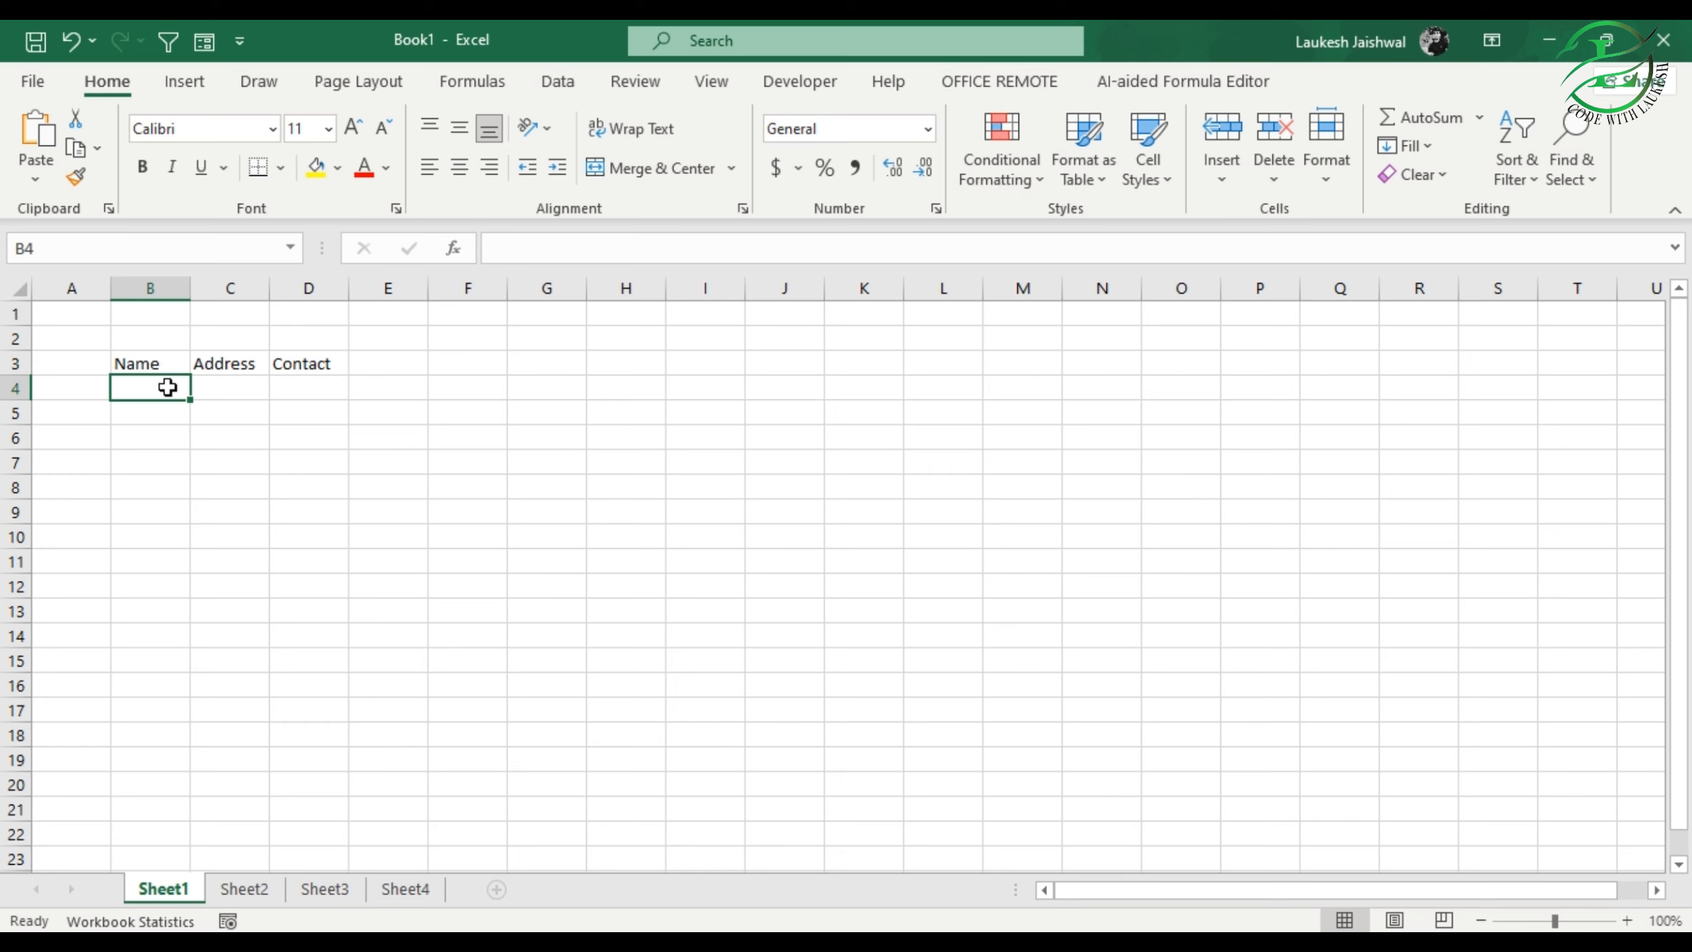
click(396, 364)
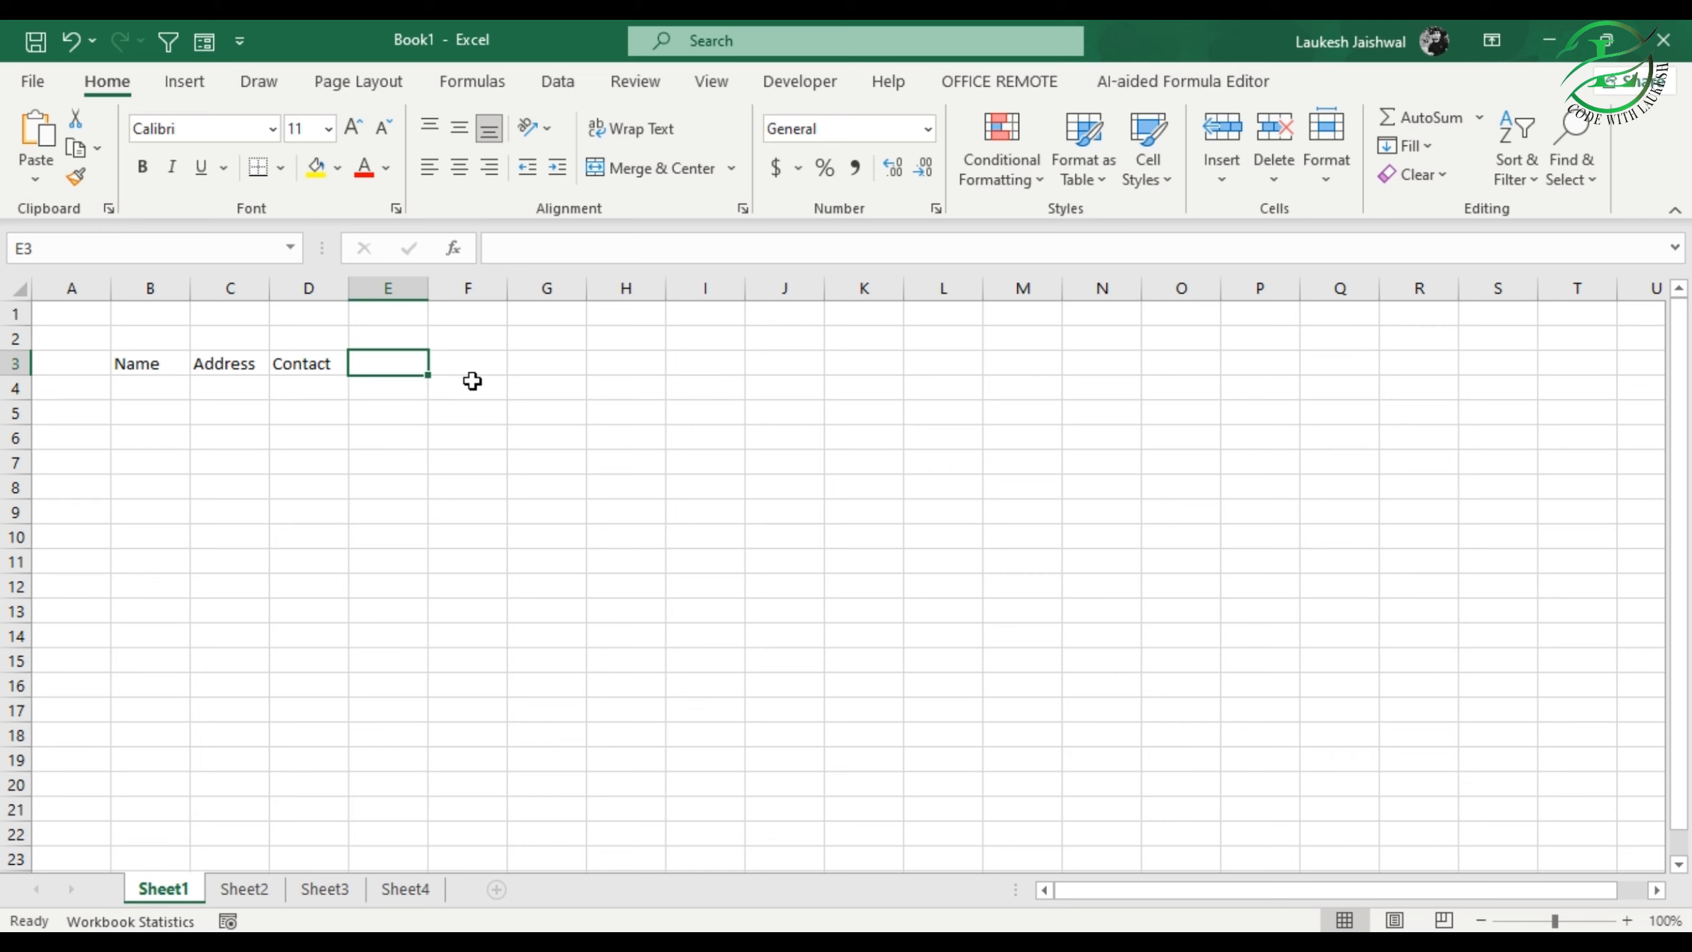
click(76, 451)
click(213, 407)
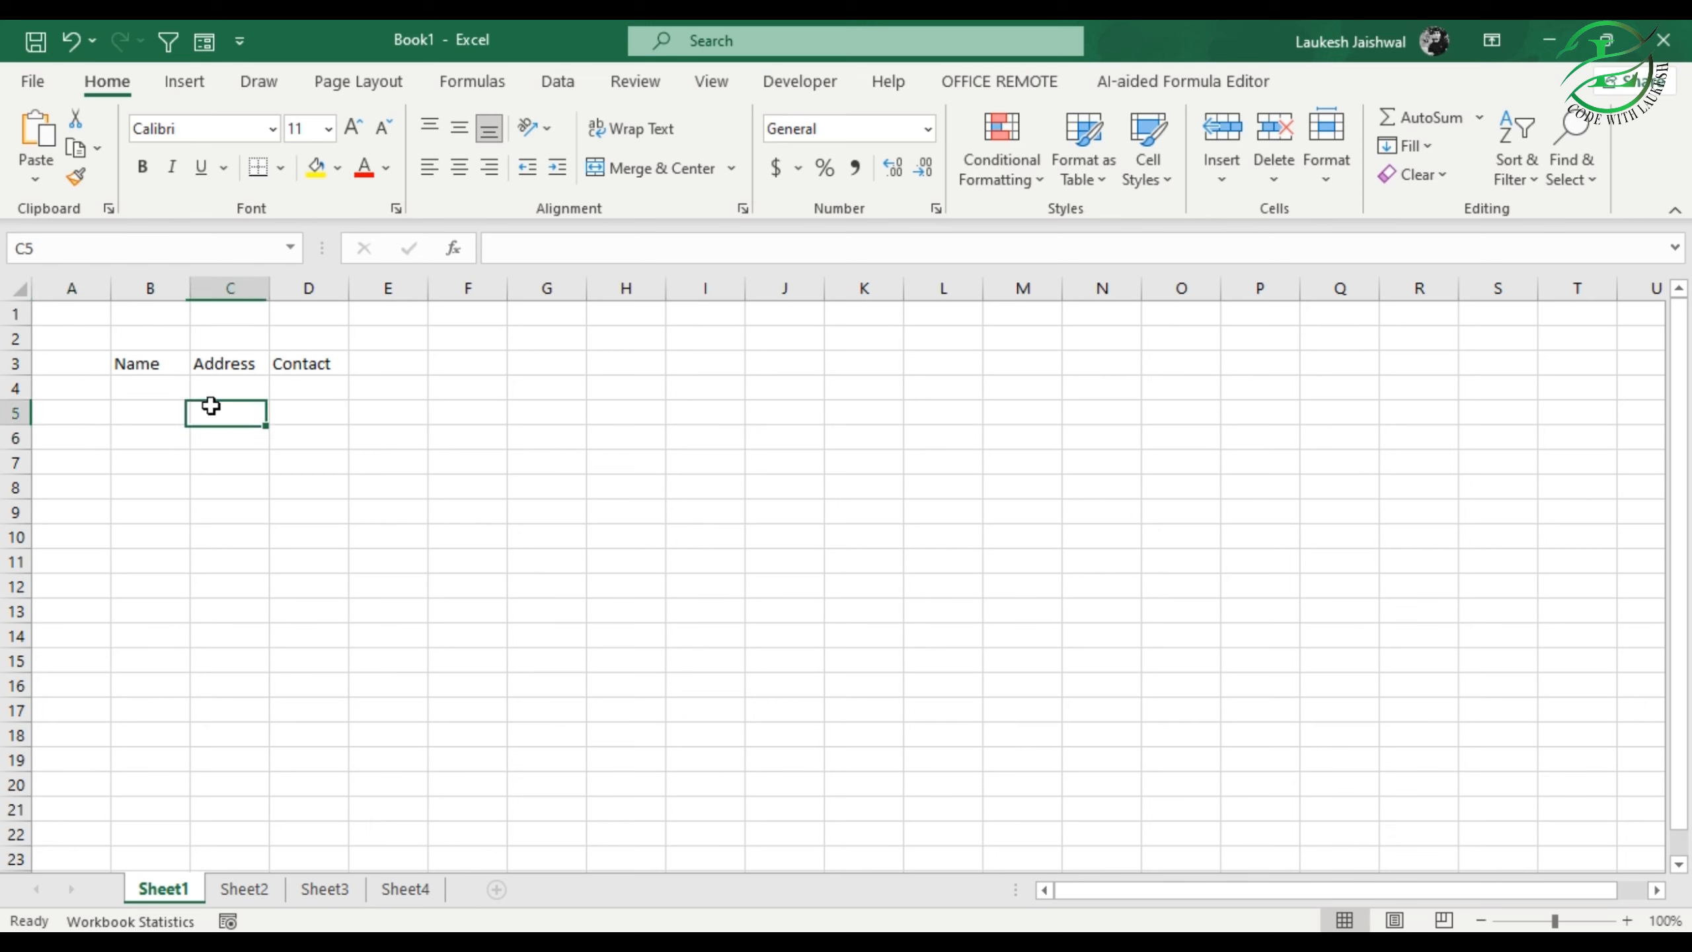
Step: Fill cells B4 to B7 under the Name header with four people's first names
click(172, 396)
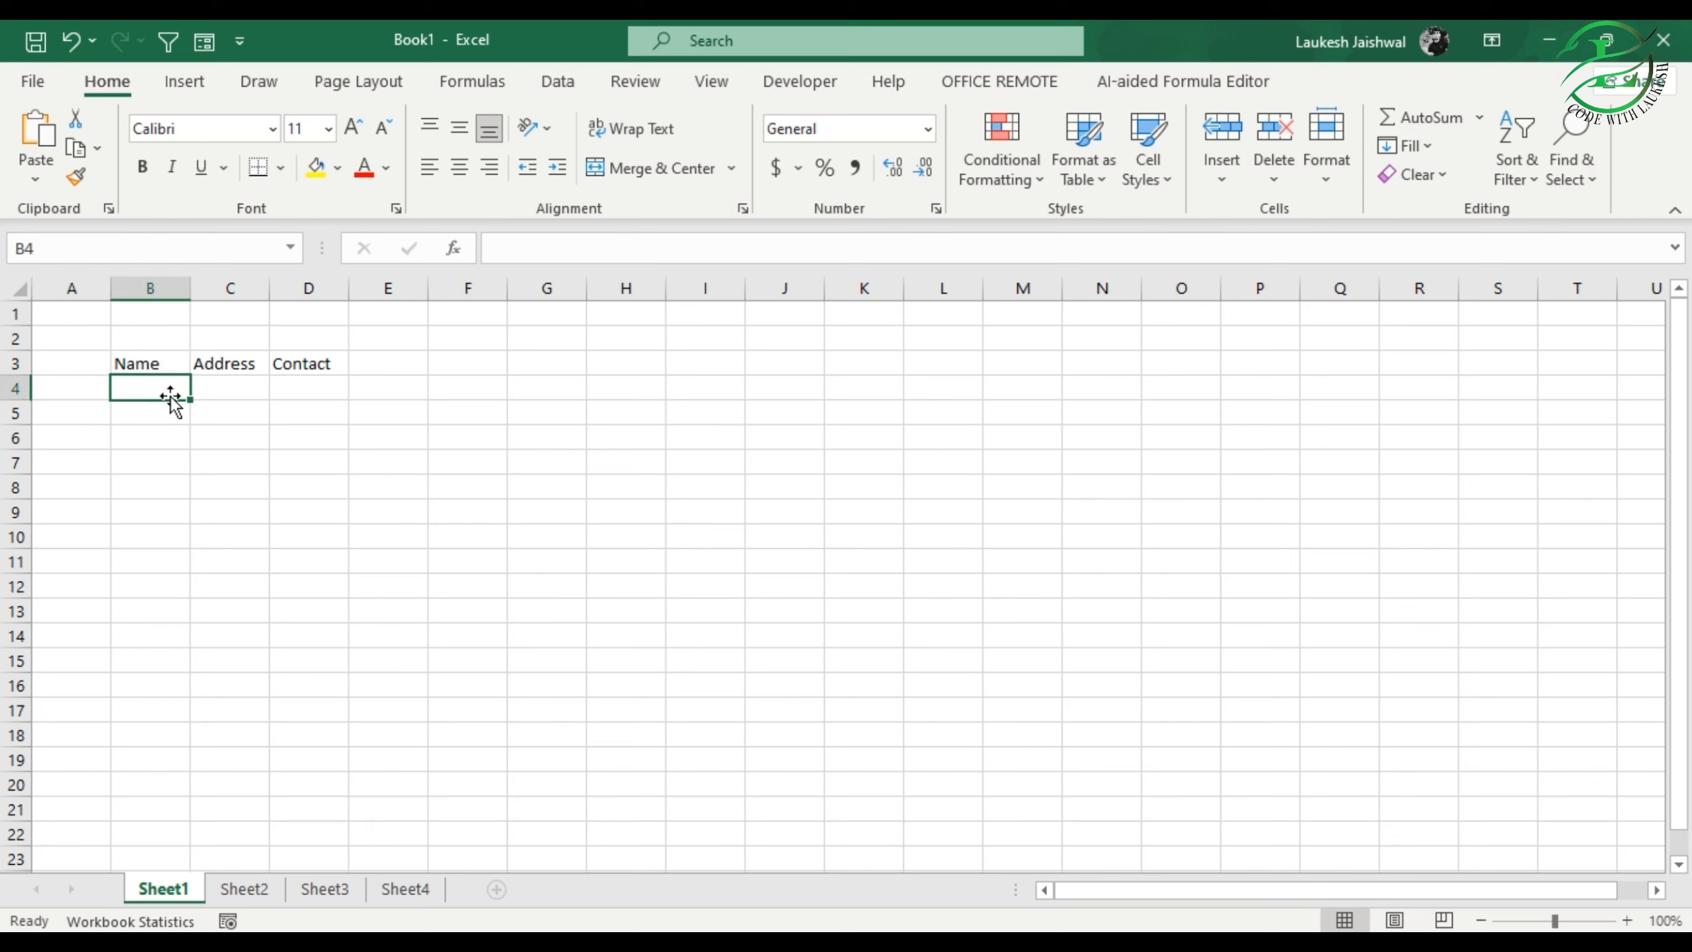
text(Ram)
key(Return)
text(Sh)
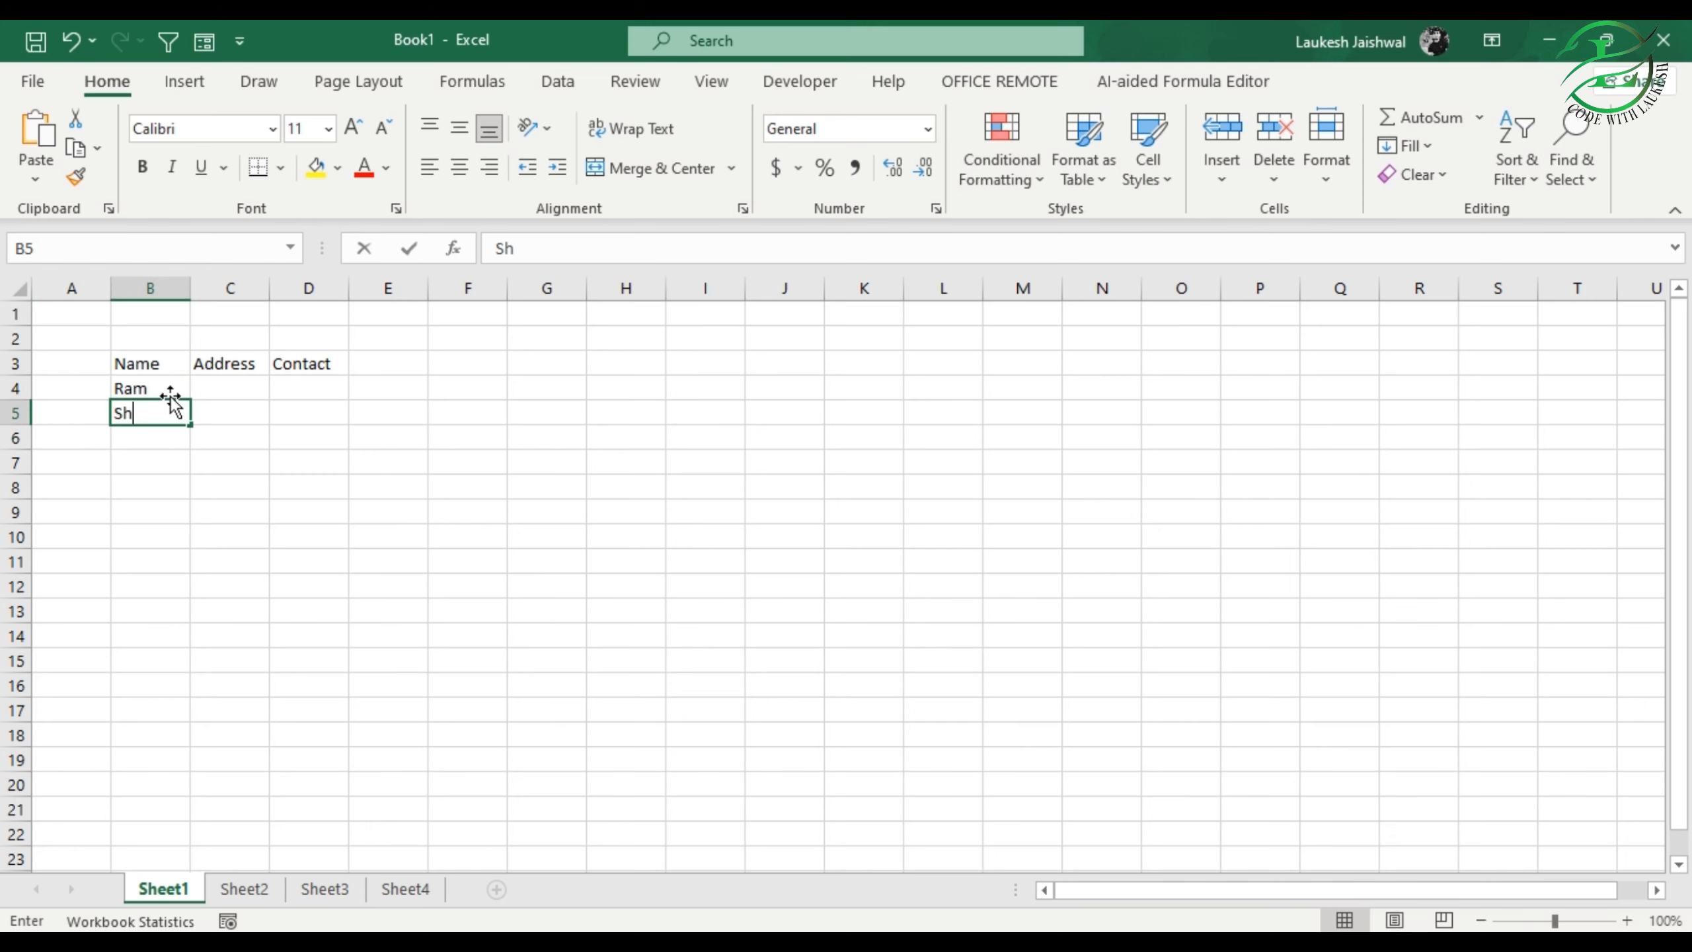
text(yam)
key(Return)
text(Ha)
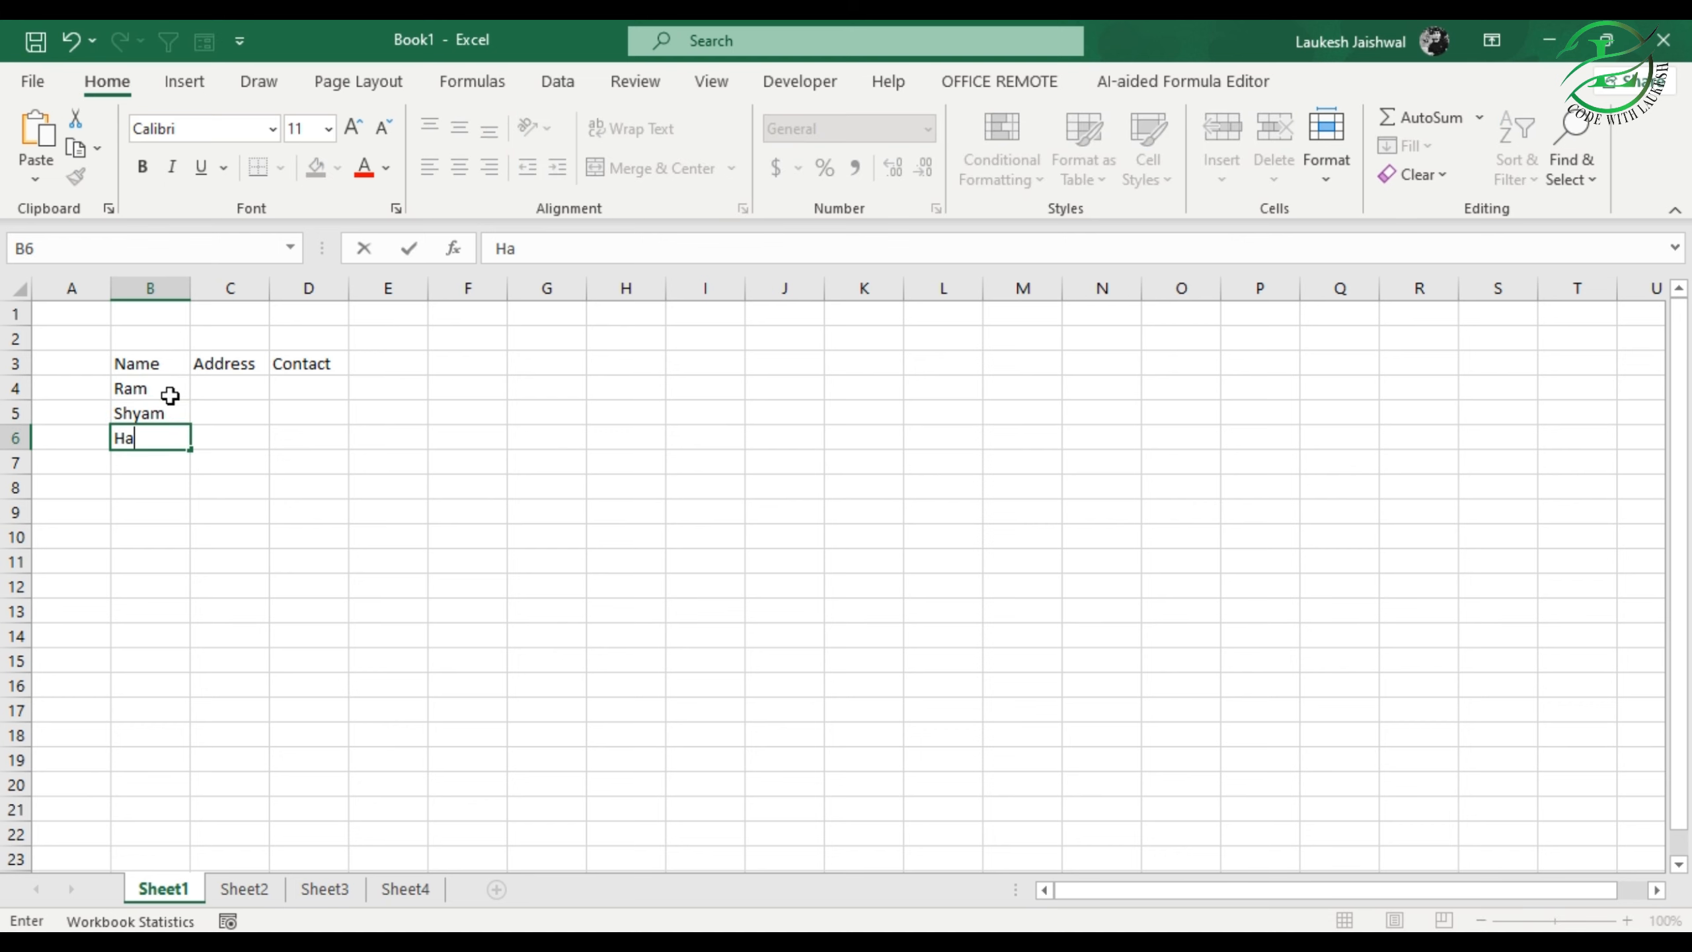
text(ri)
key(Return)
text(Ge)
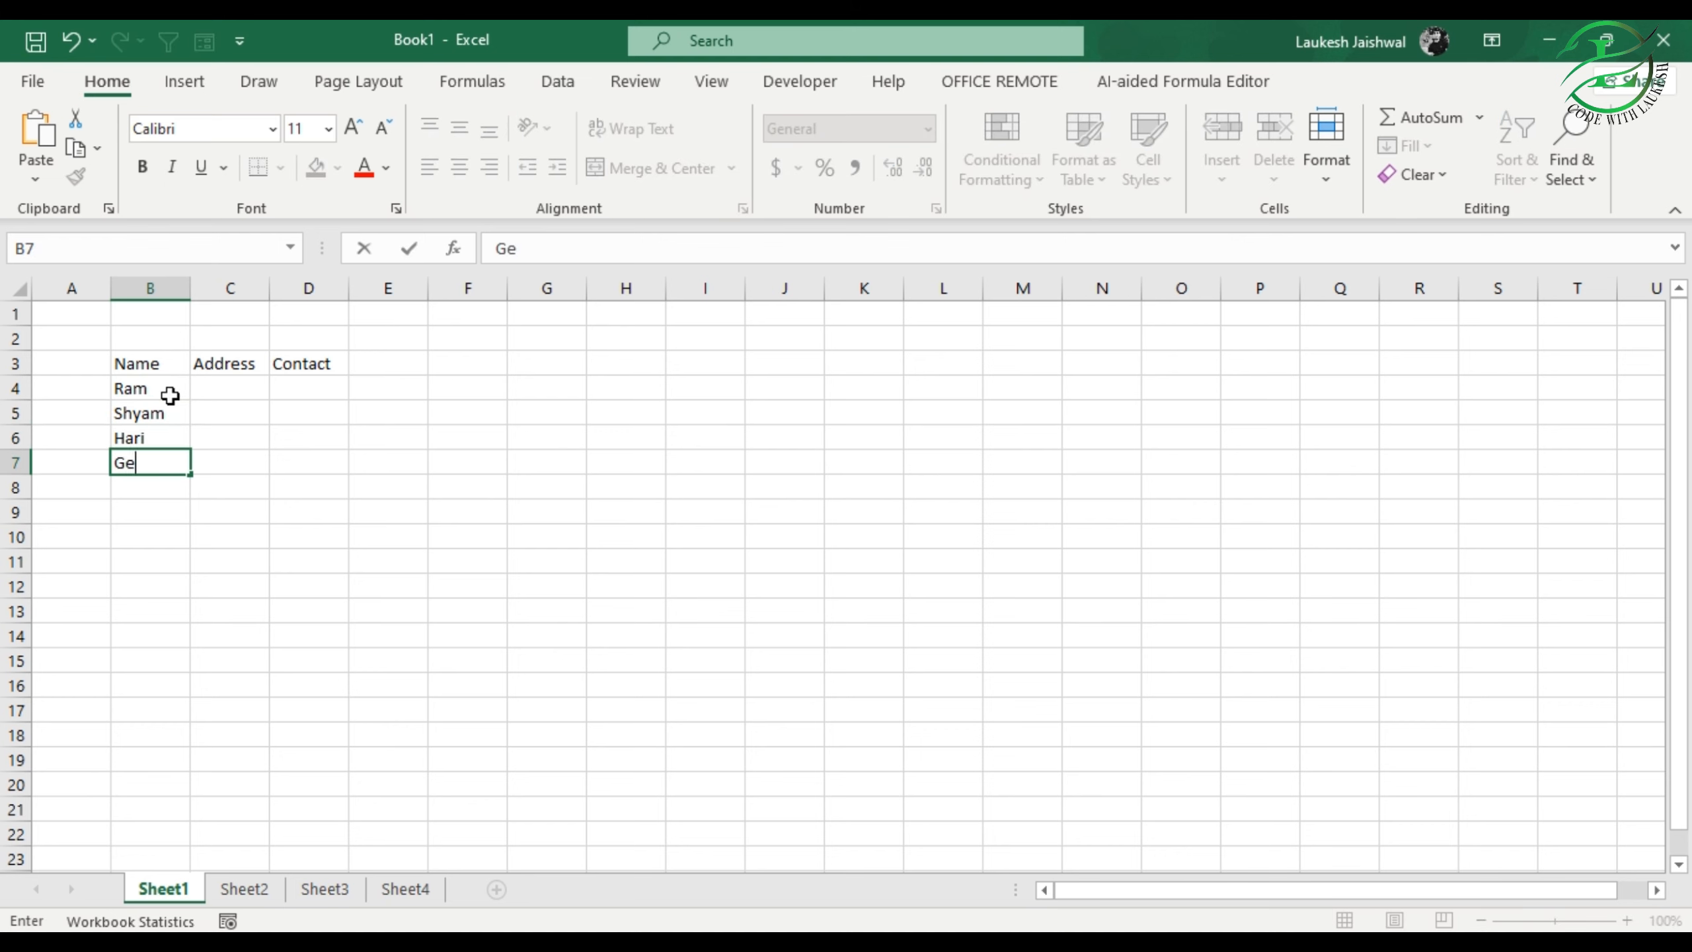
text(eta)
key(Return)
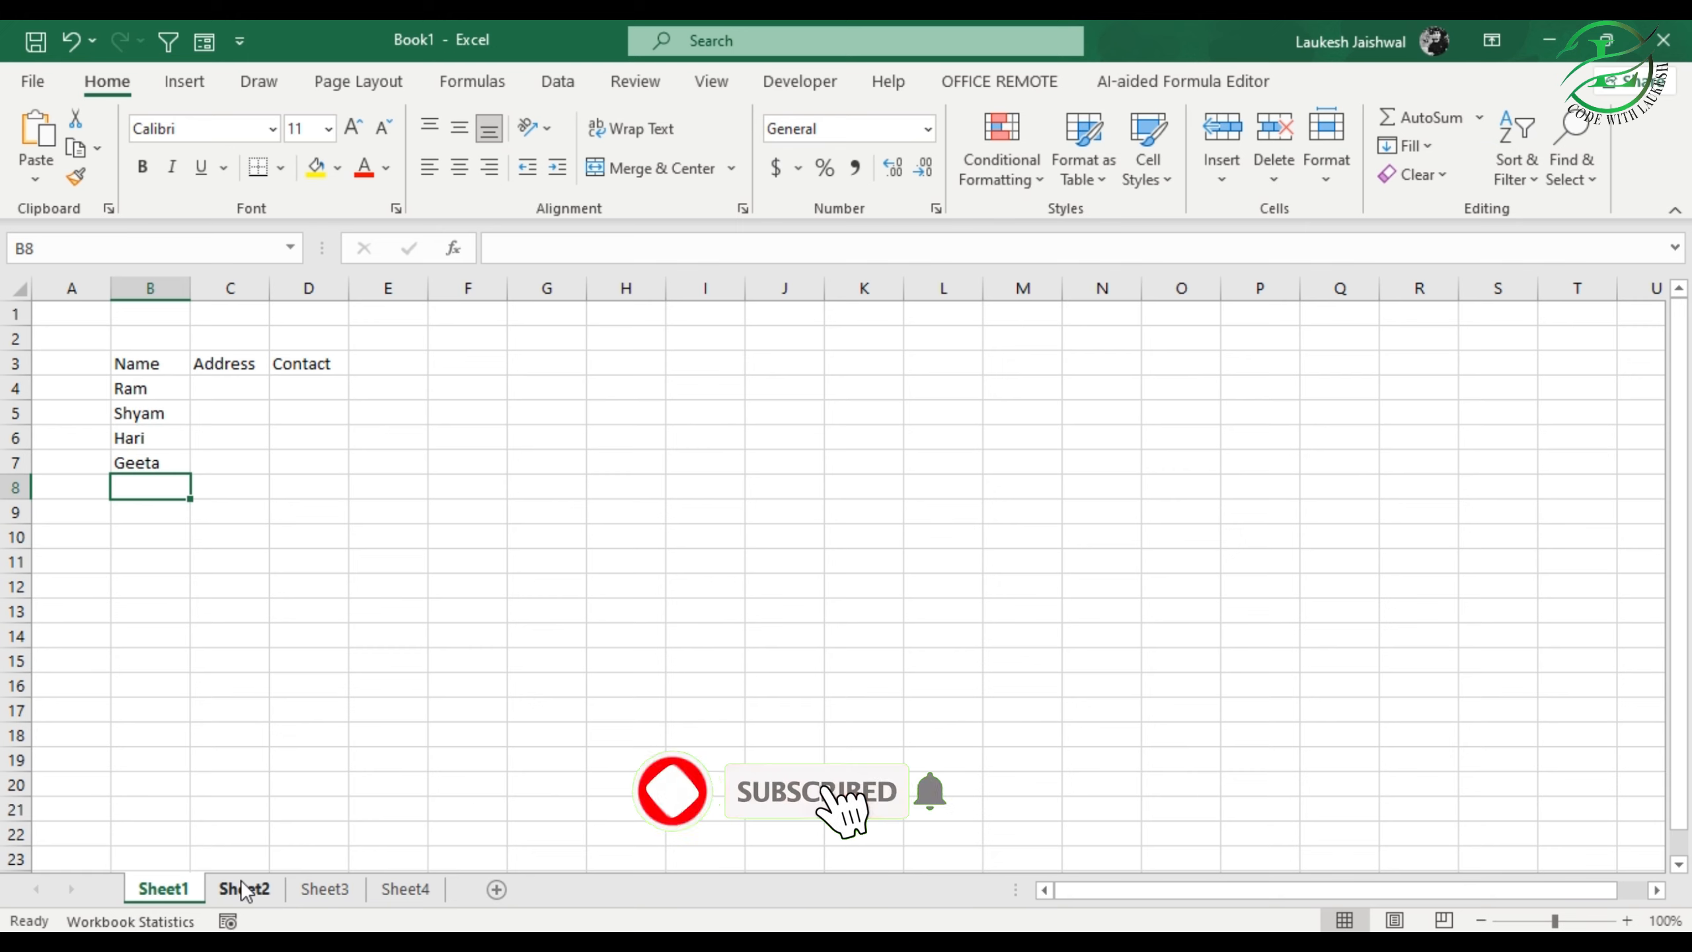
drag(145, 372, 144, 488)
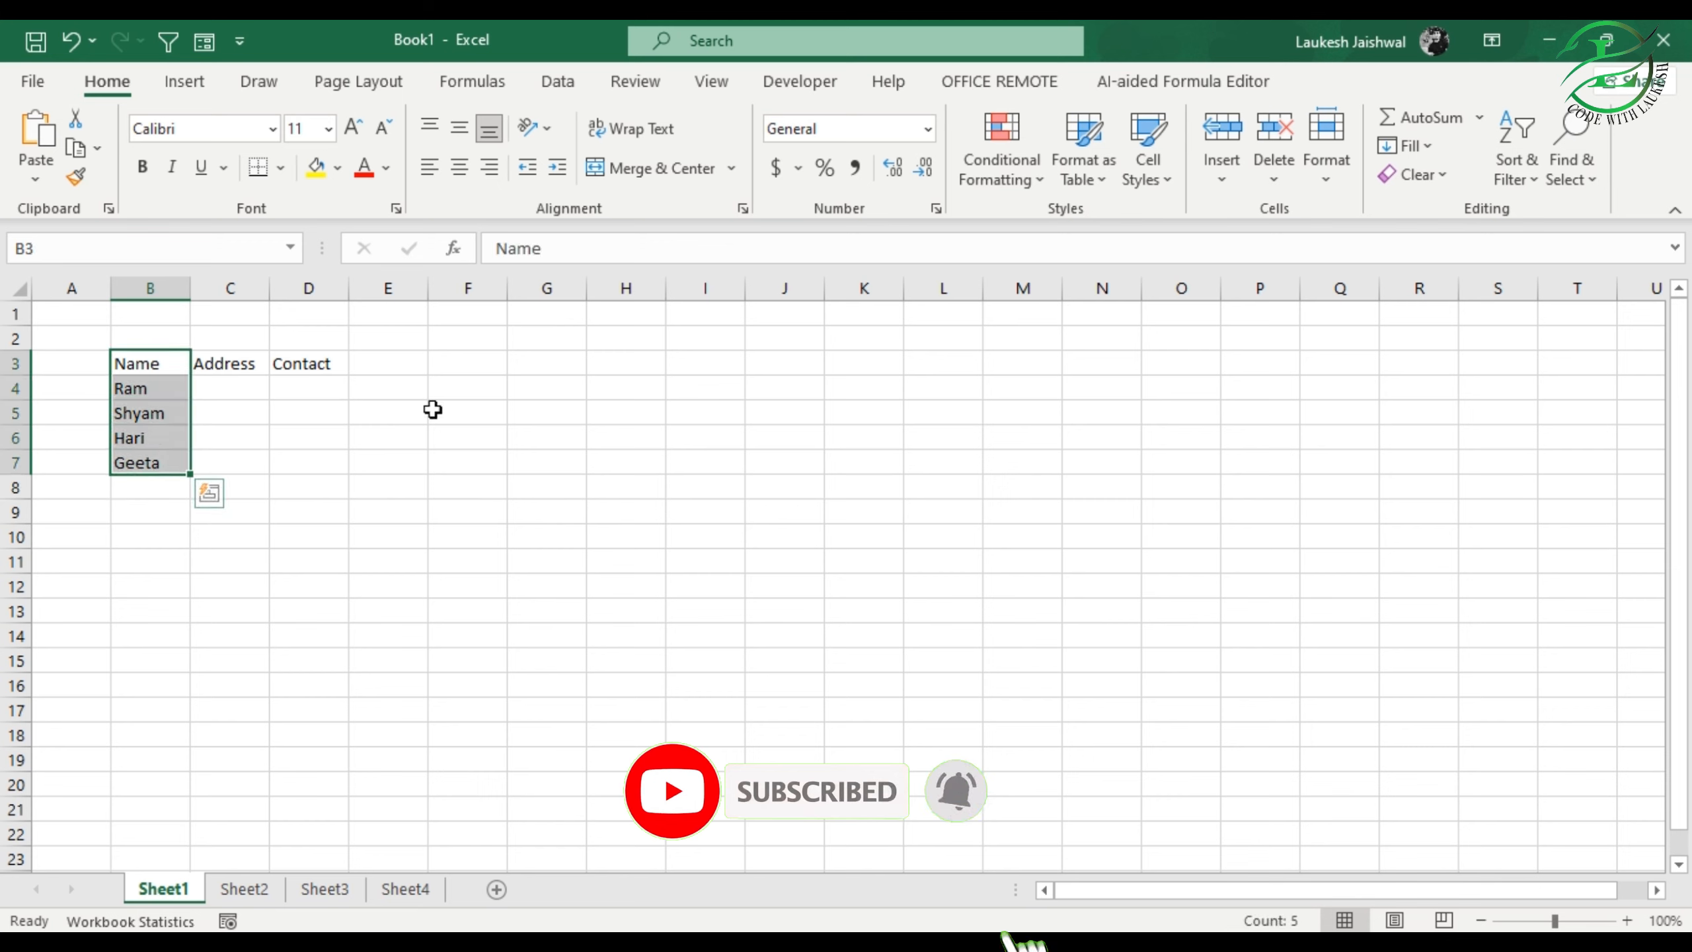
drag(546, 363, 555, 488)
click(197, 556)
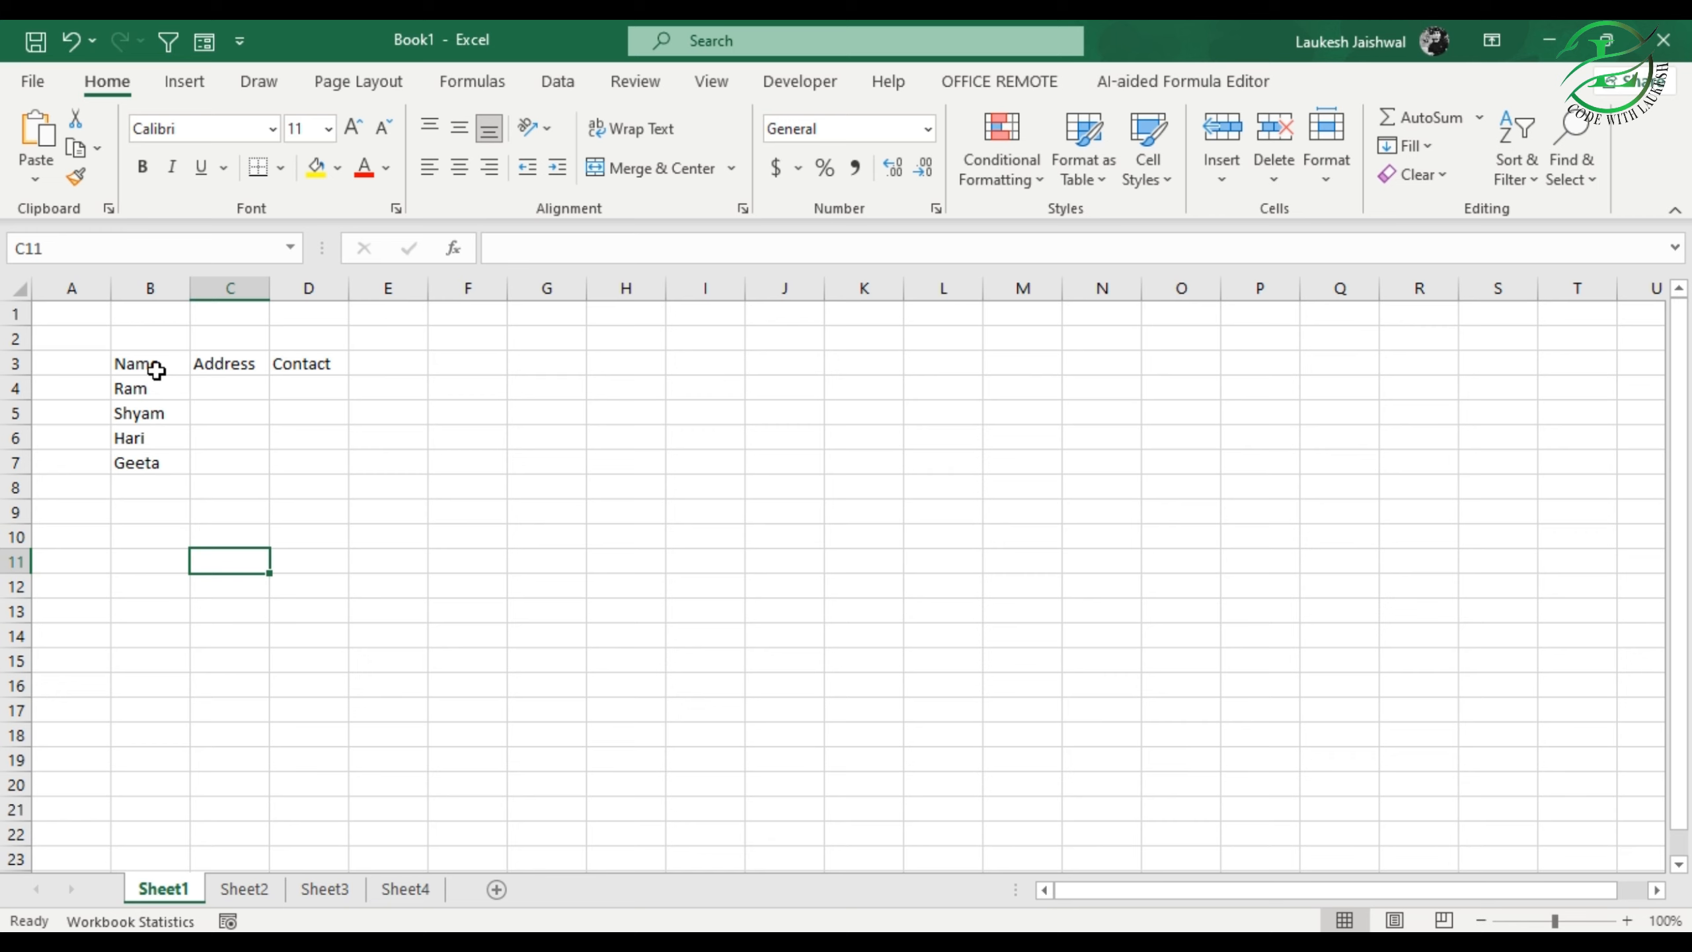
click(217, 431)
Step: Copy the Name column in B3:B7 and paste it into the range H3:H12
mouse_move(150, 372)
mouse_down()
mouse_move(150, 479)
mouse_move(140, 461)
mouse_up()
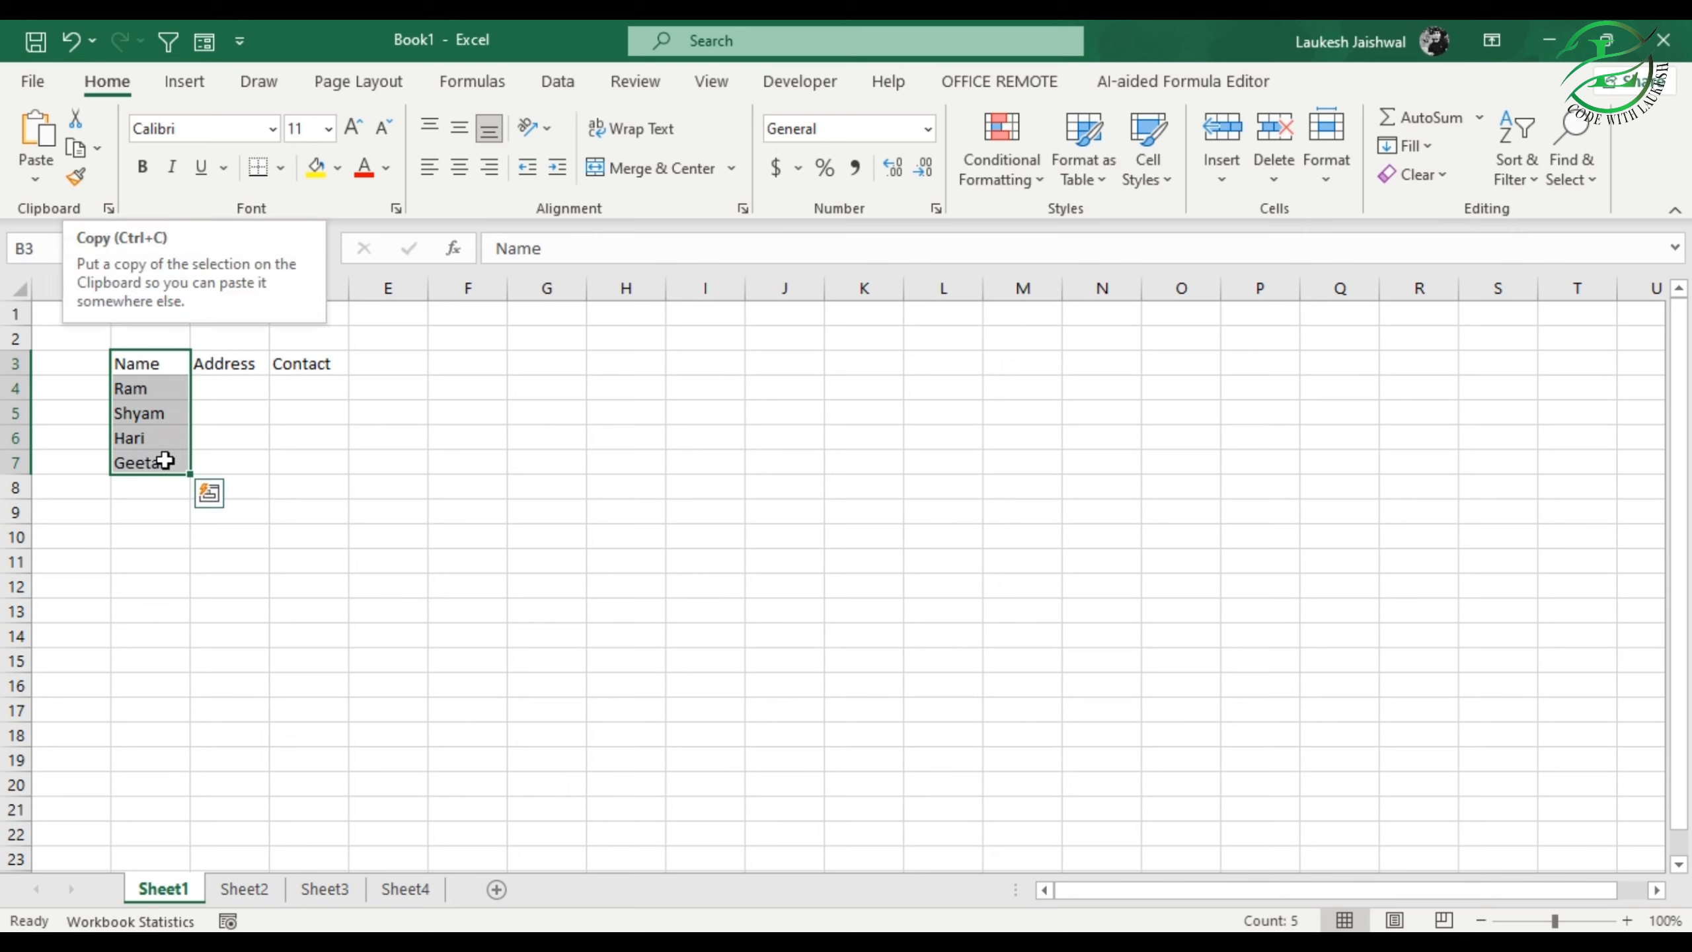
key(ctrl+c)
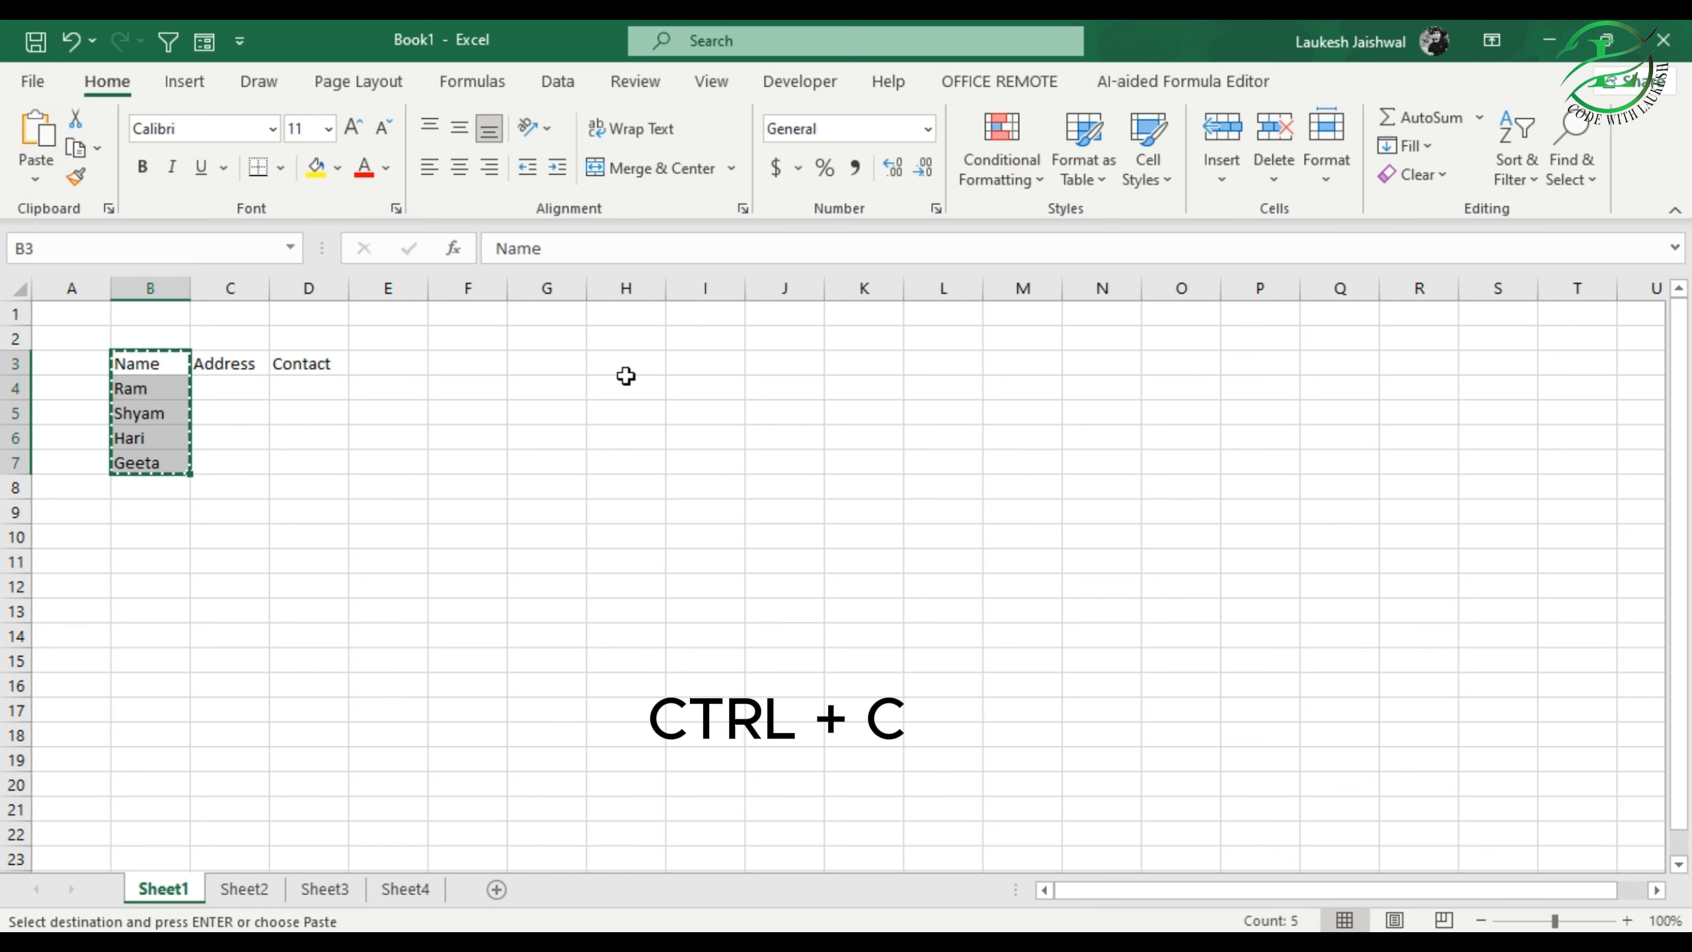
drag(611, 357, 613, 583)
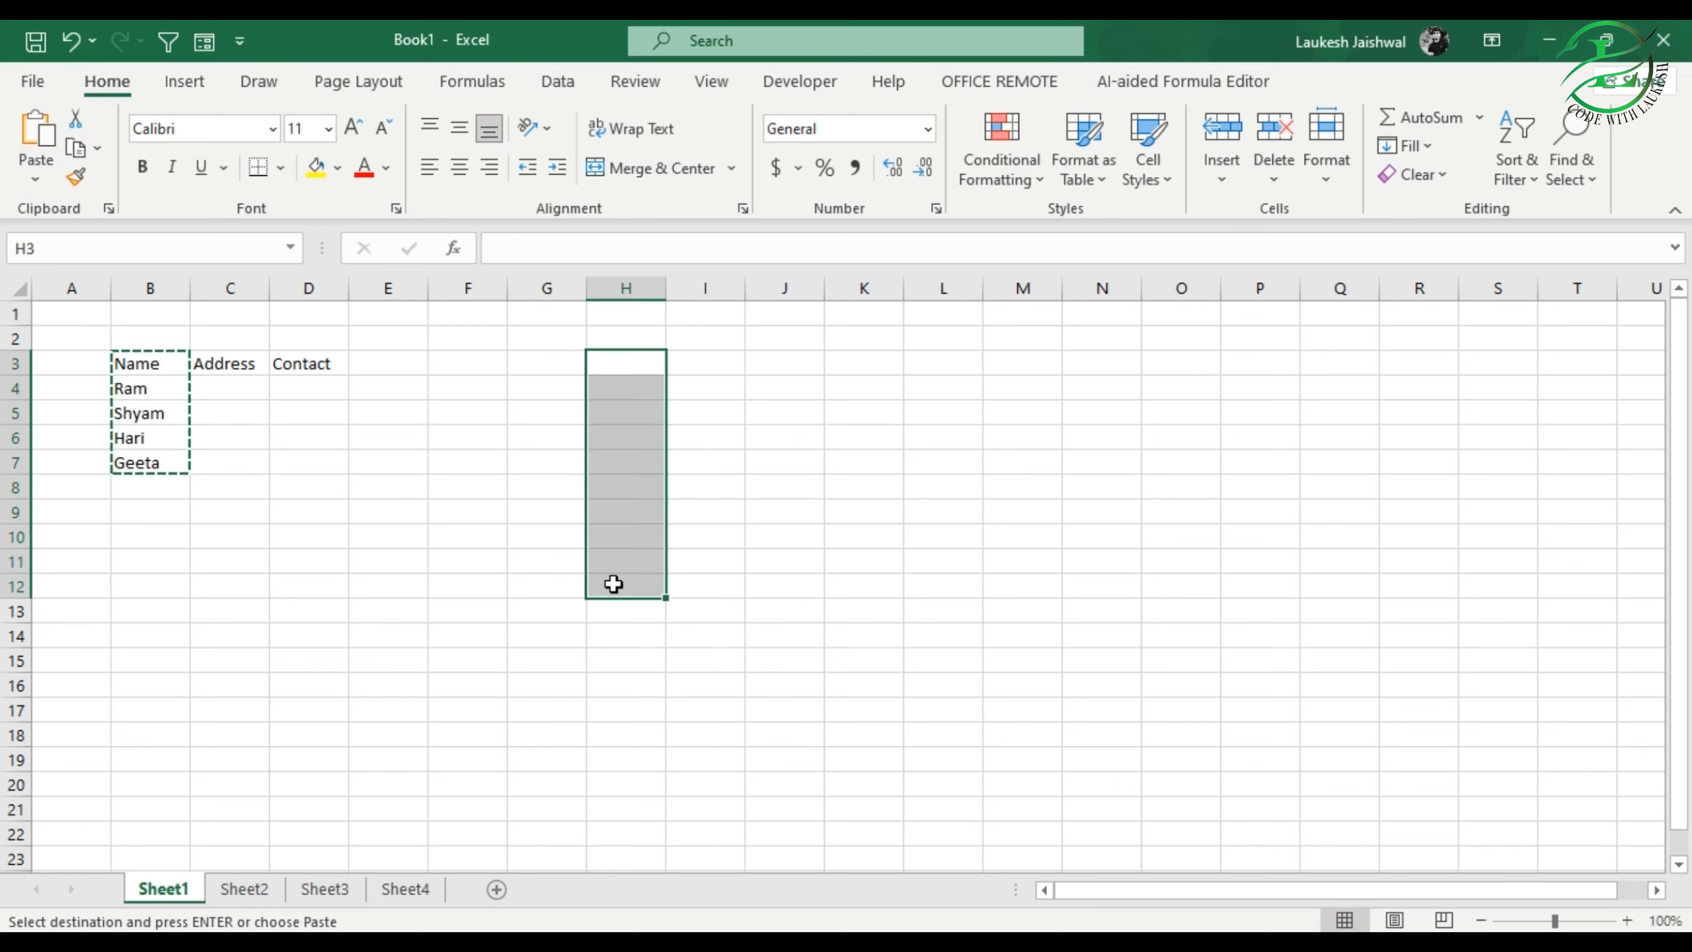
key(ctrl+v)
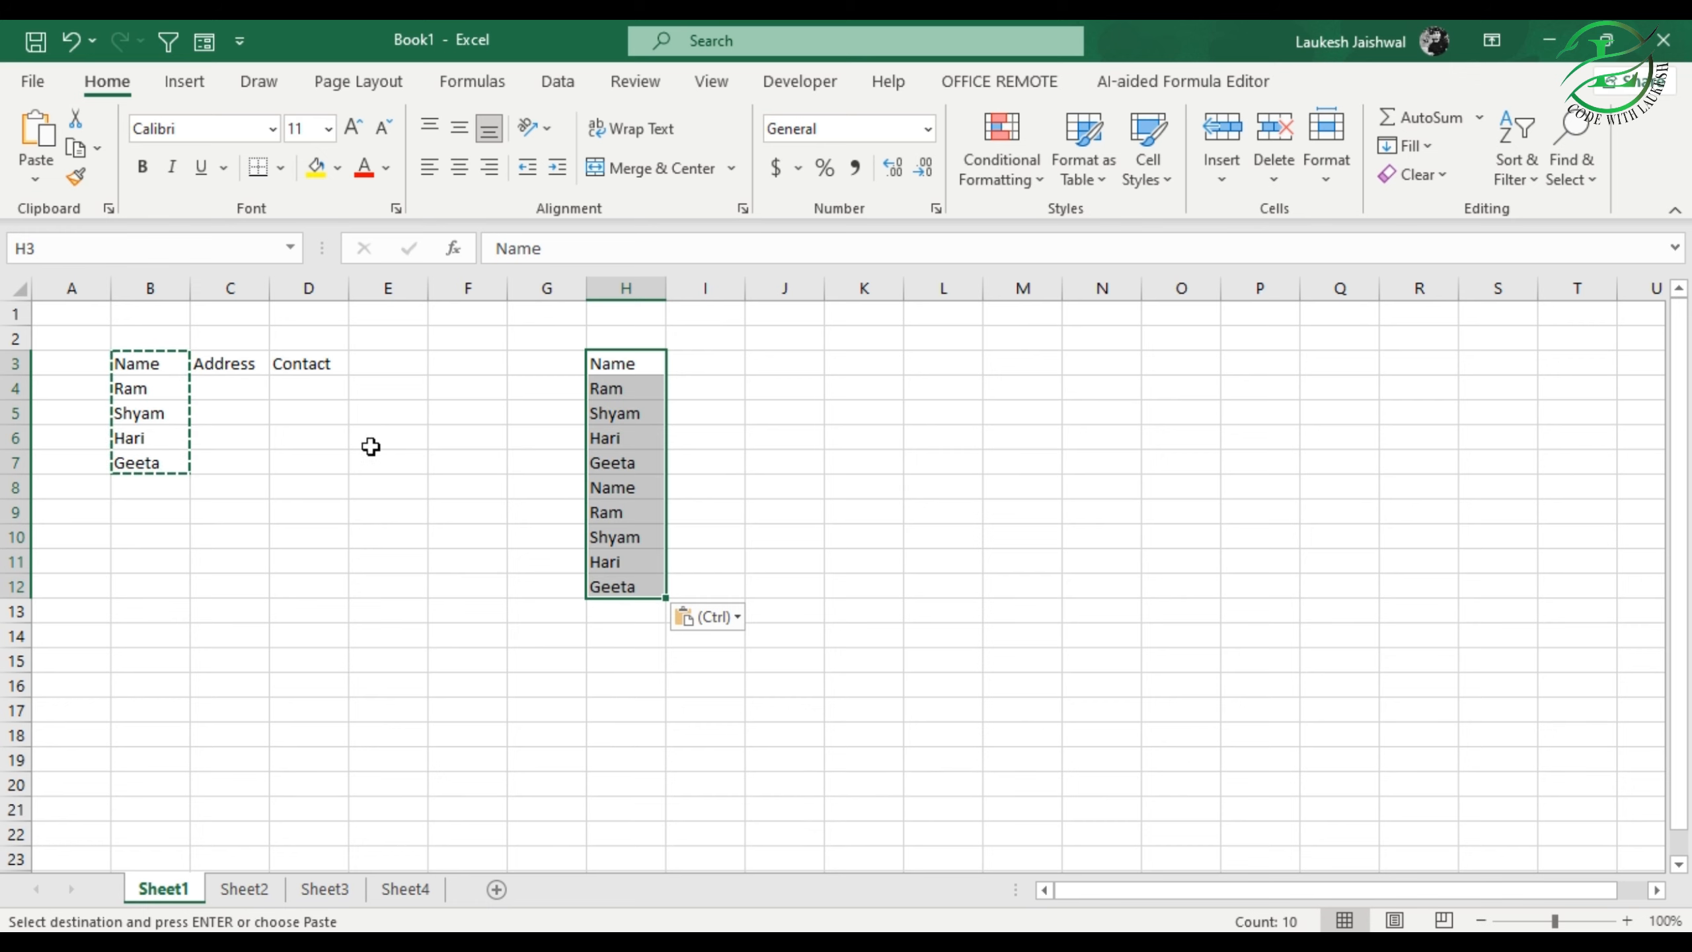
click(400, 465)
click(552, 520)
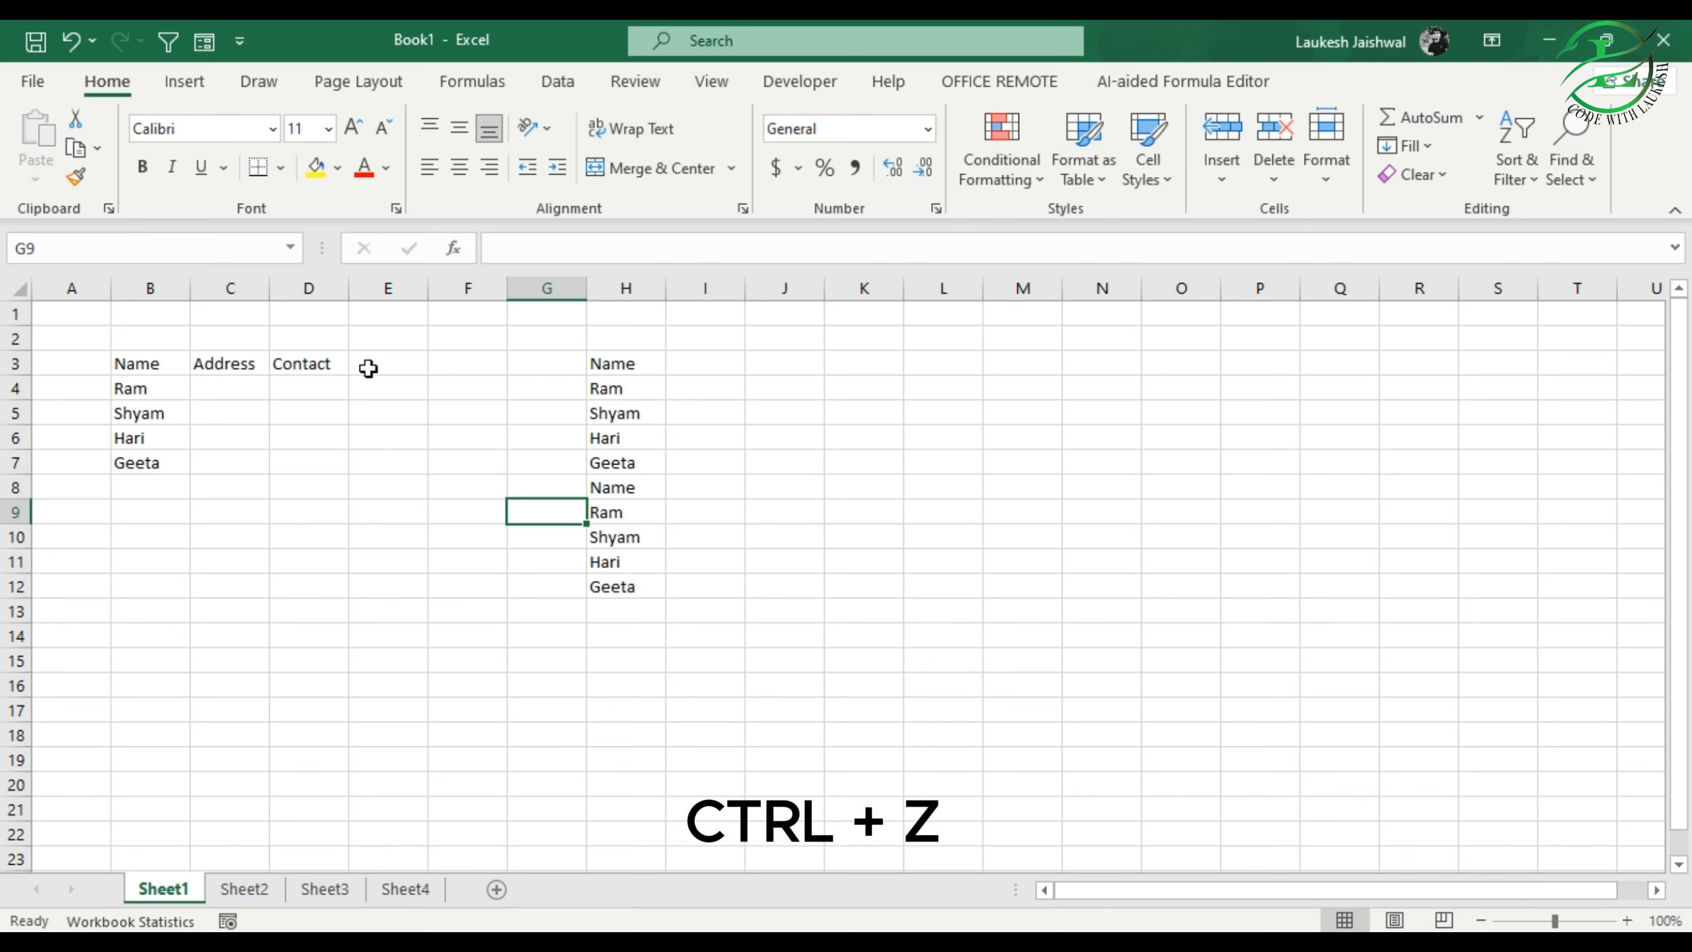
Step: Undo the paste into column H, and redo it to restore the copied names
click(72, 41)
click(75, 40)
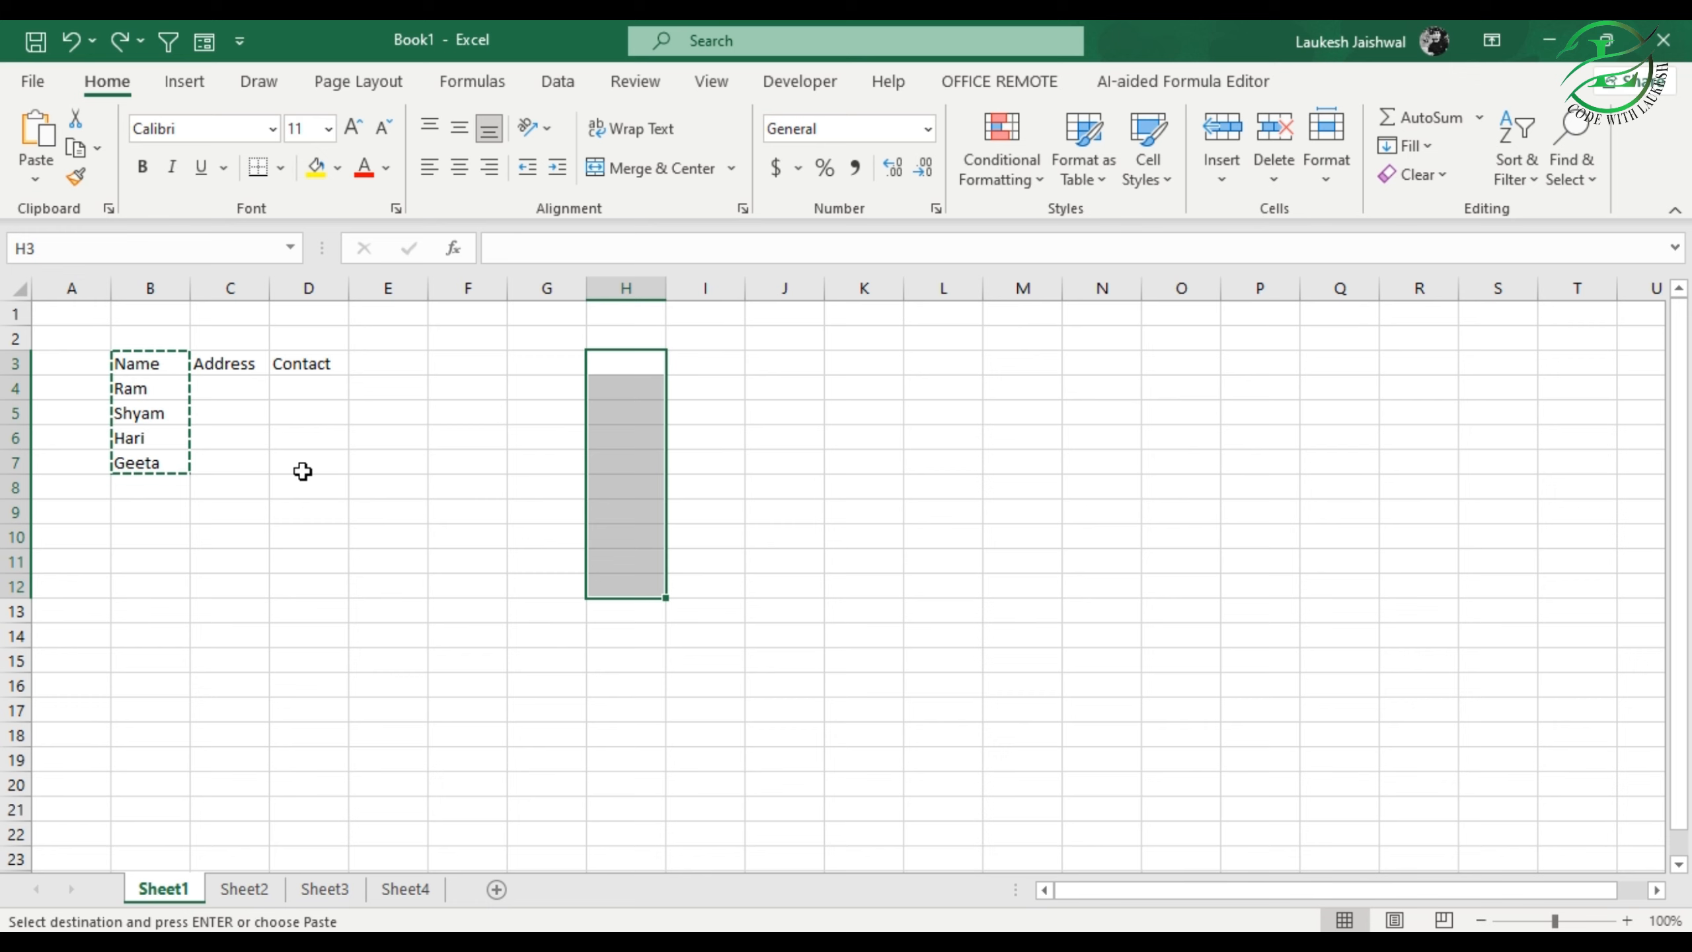
click(125, 37)
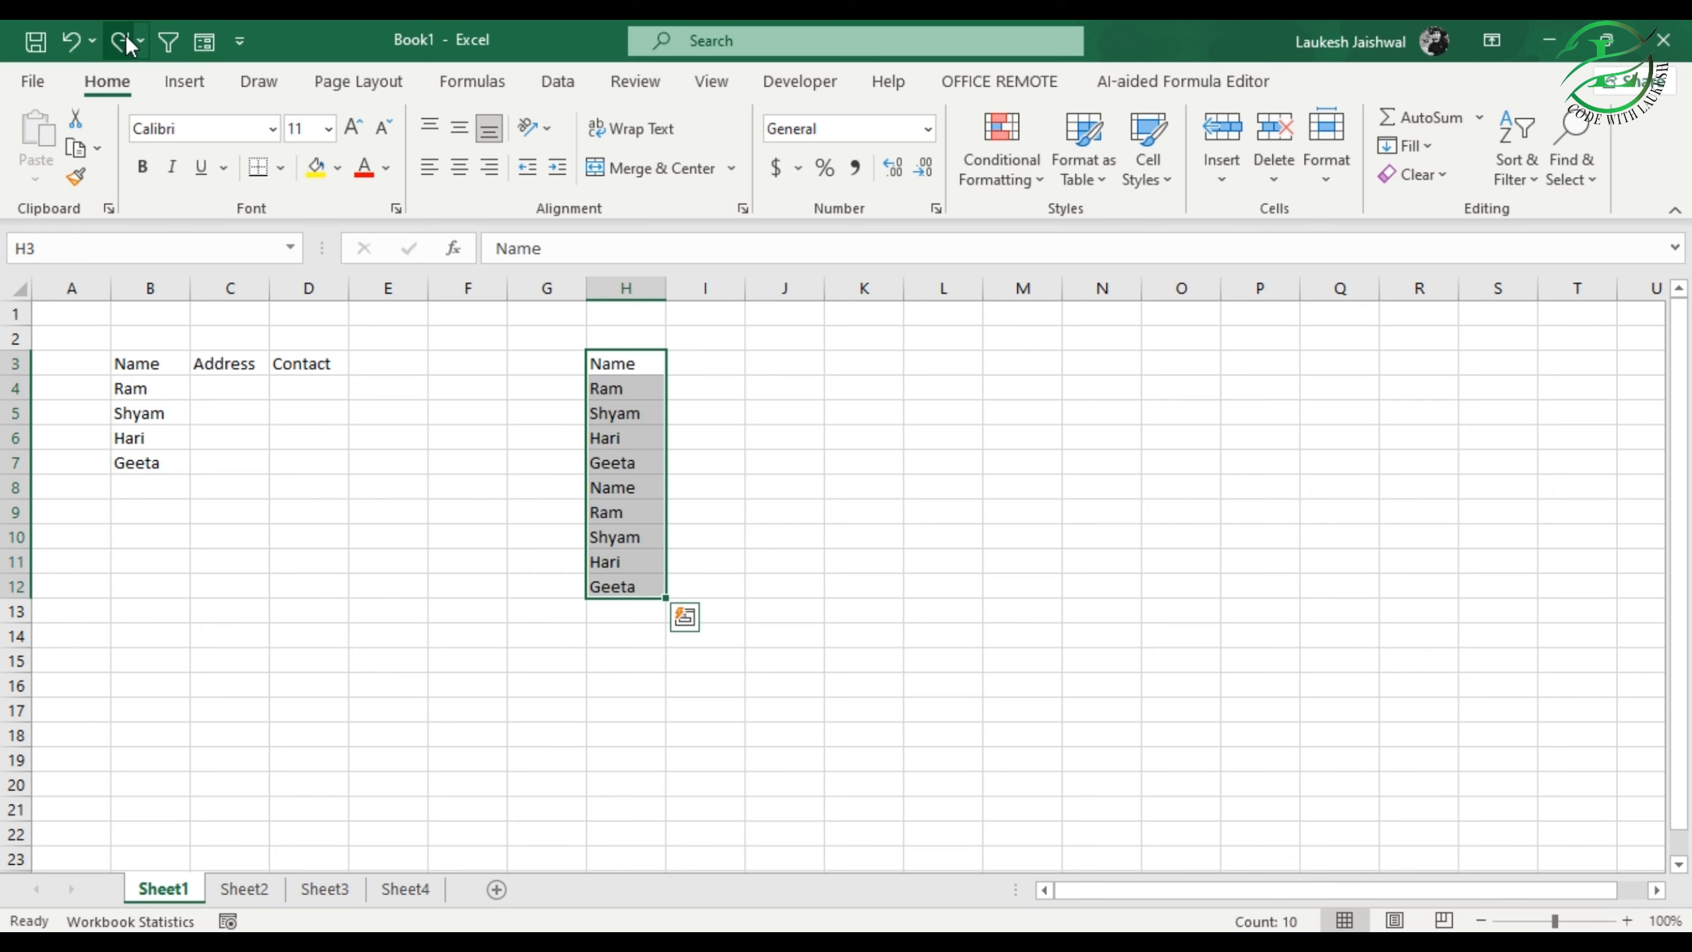
click(469, 463)
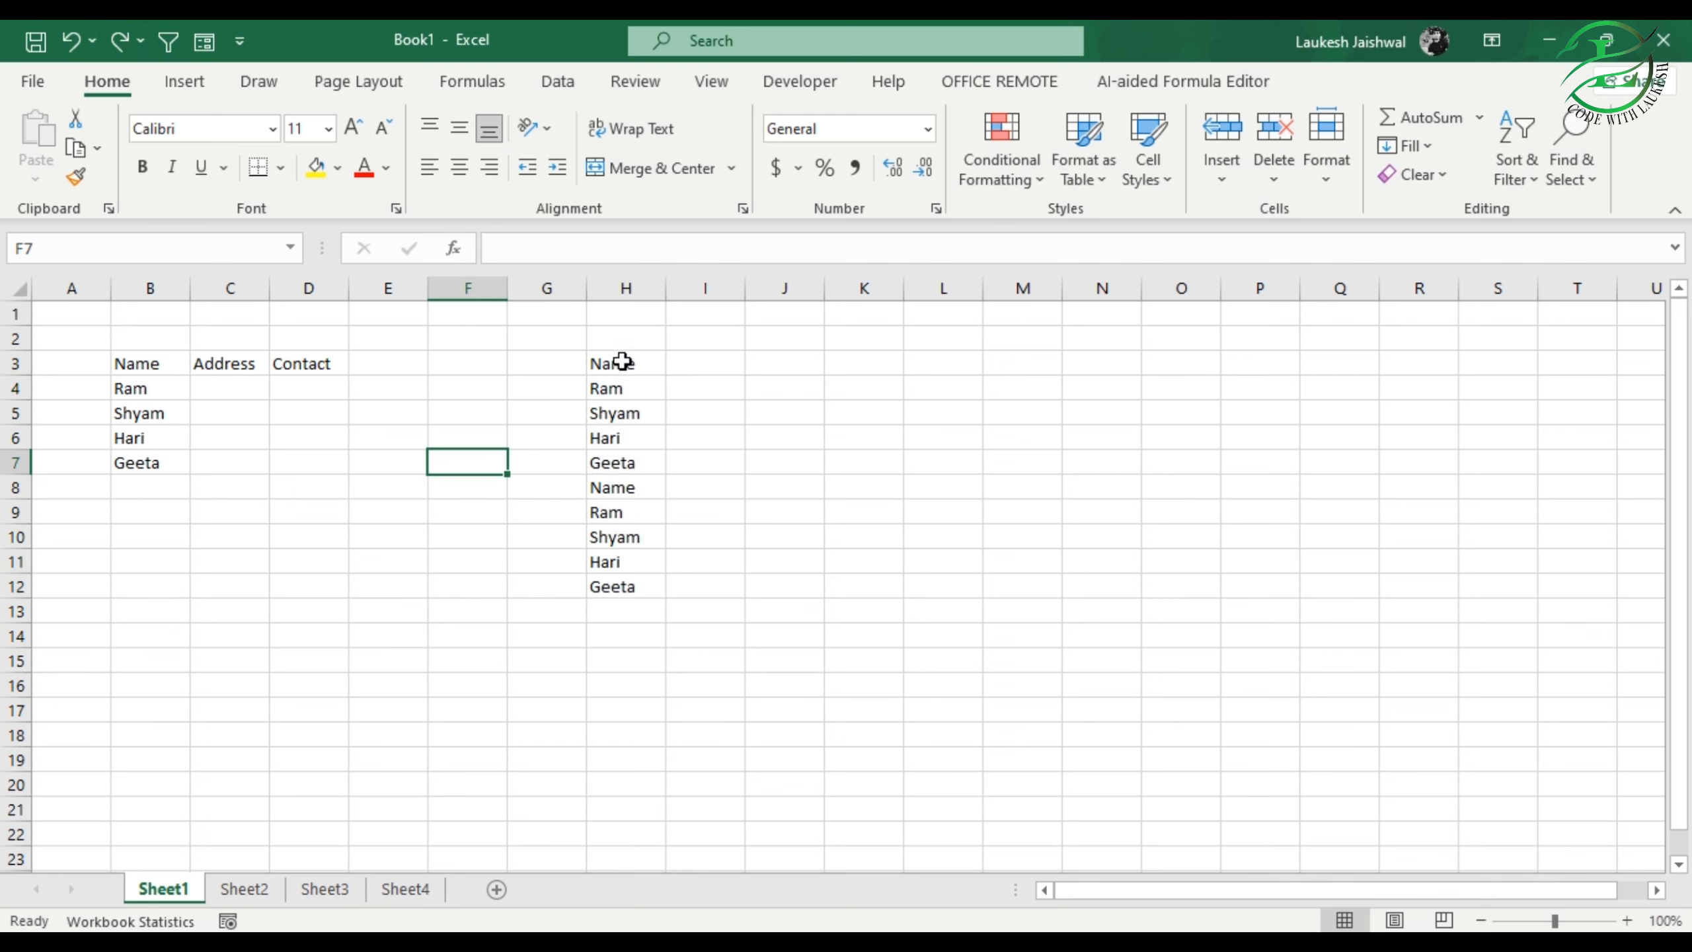
Step: Delete the pasted contents of H3:H12
drag(619, 363, 630, 592)
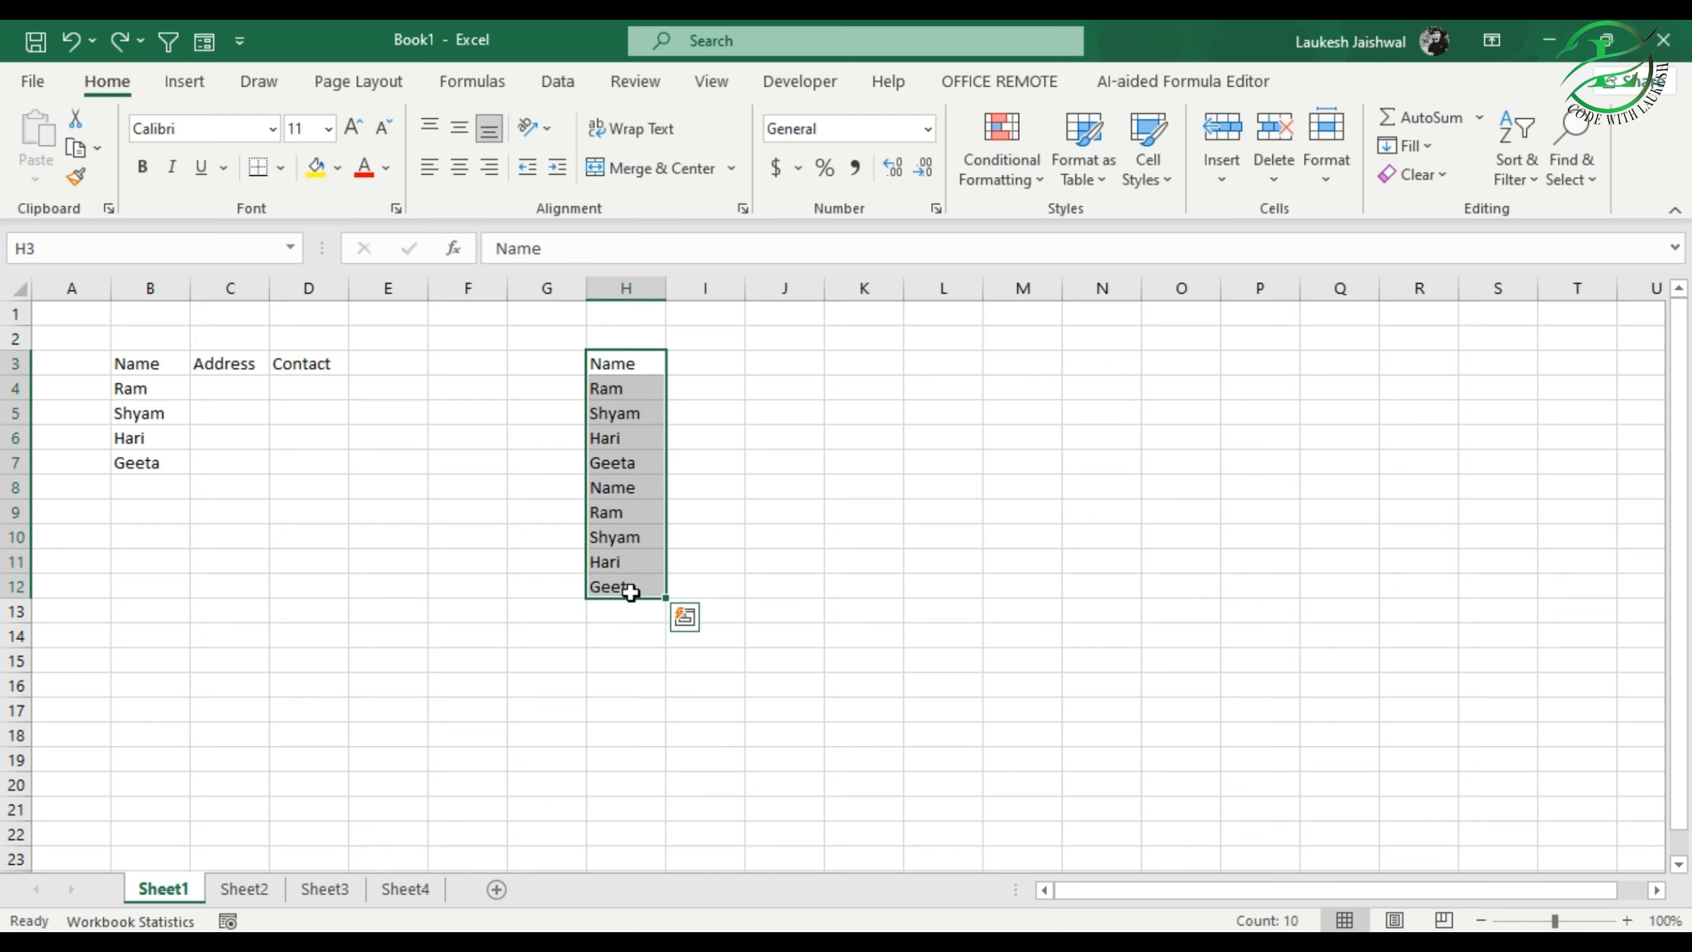
key(Delete)
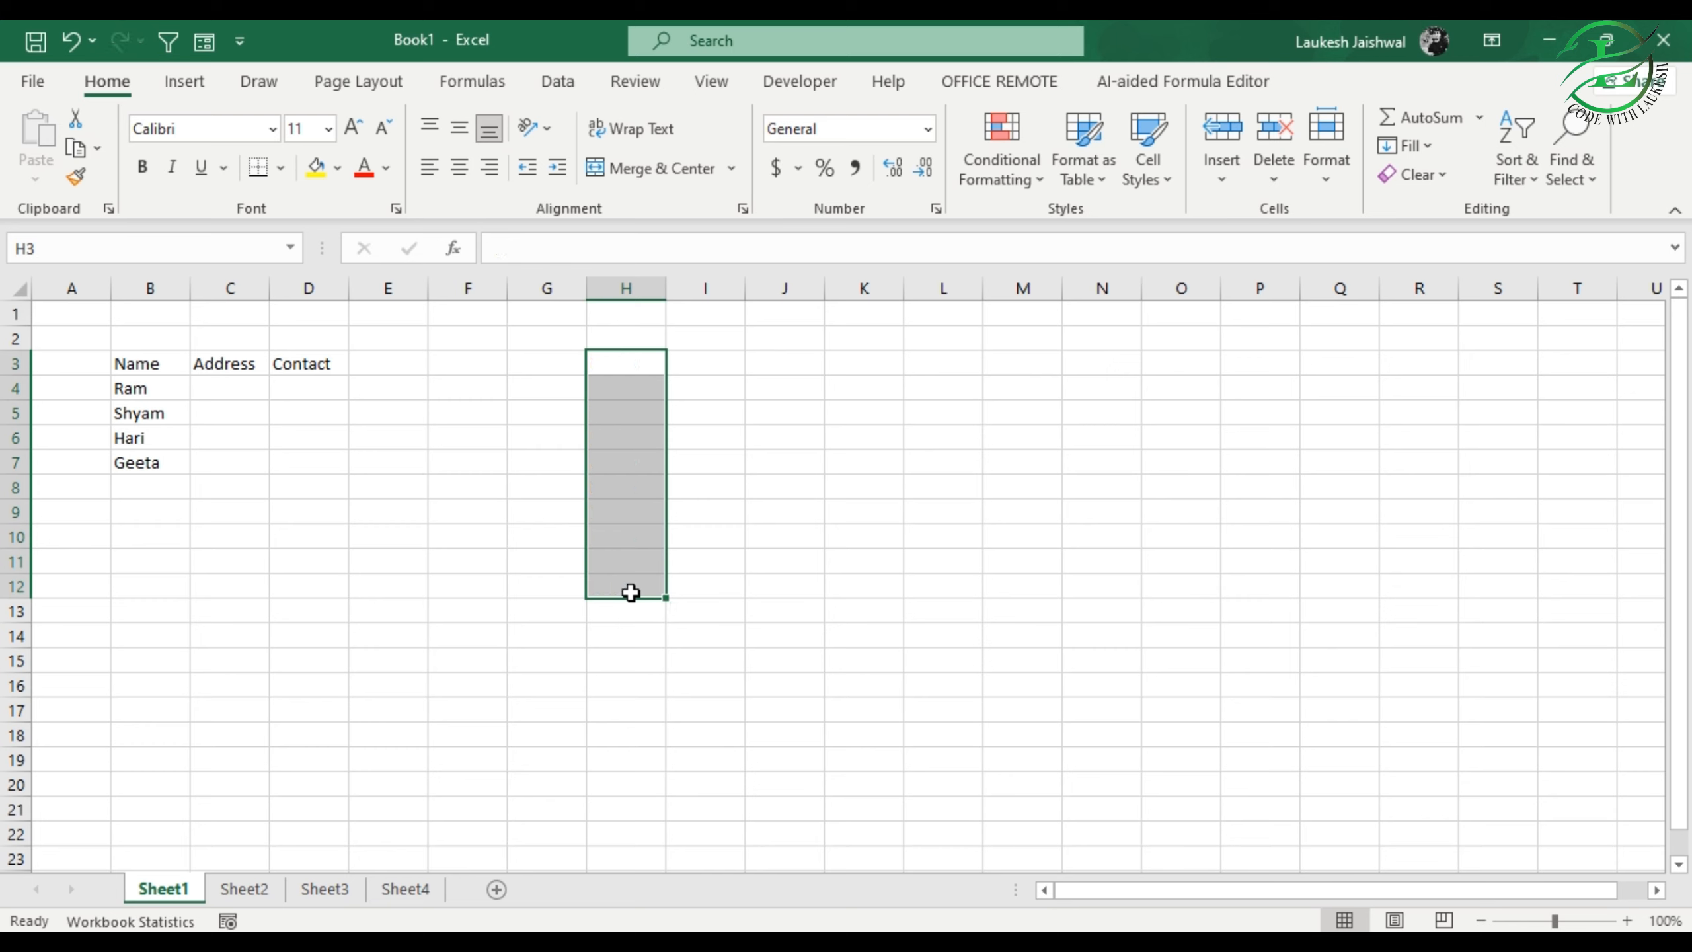
click(351, 563)
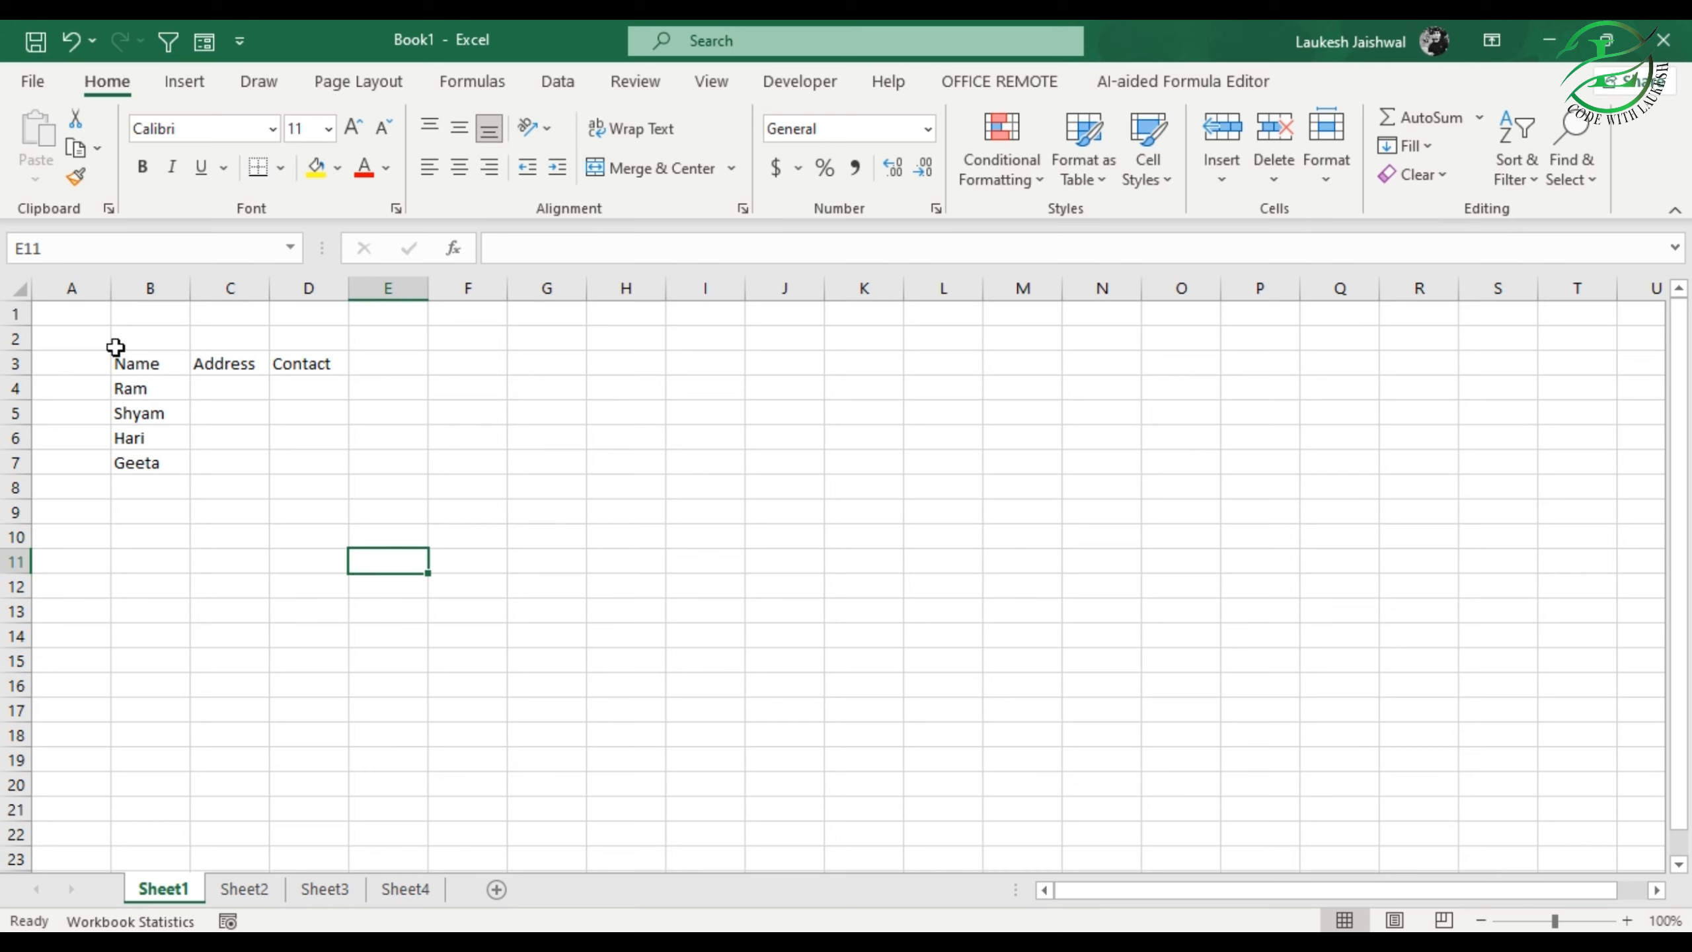
drag(113, 341, 361, 498)
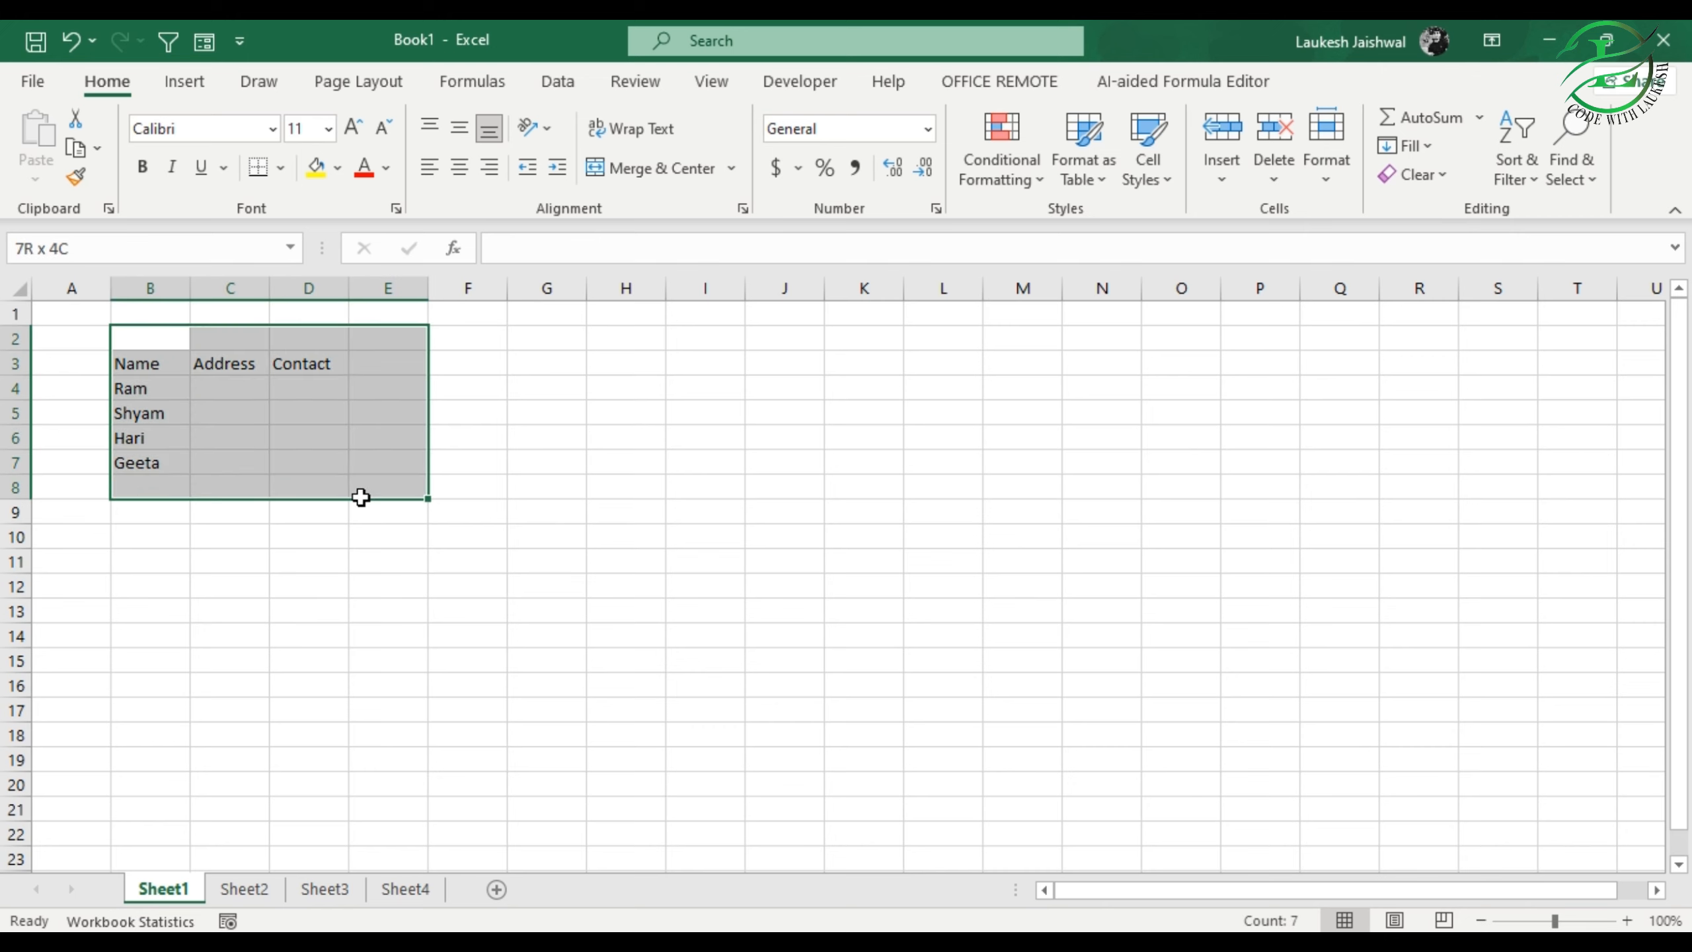
click(373, 604)
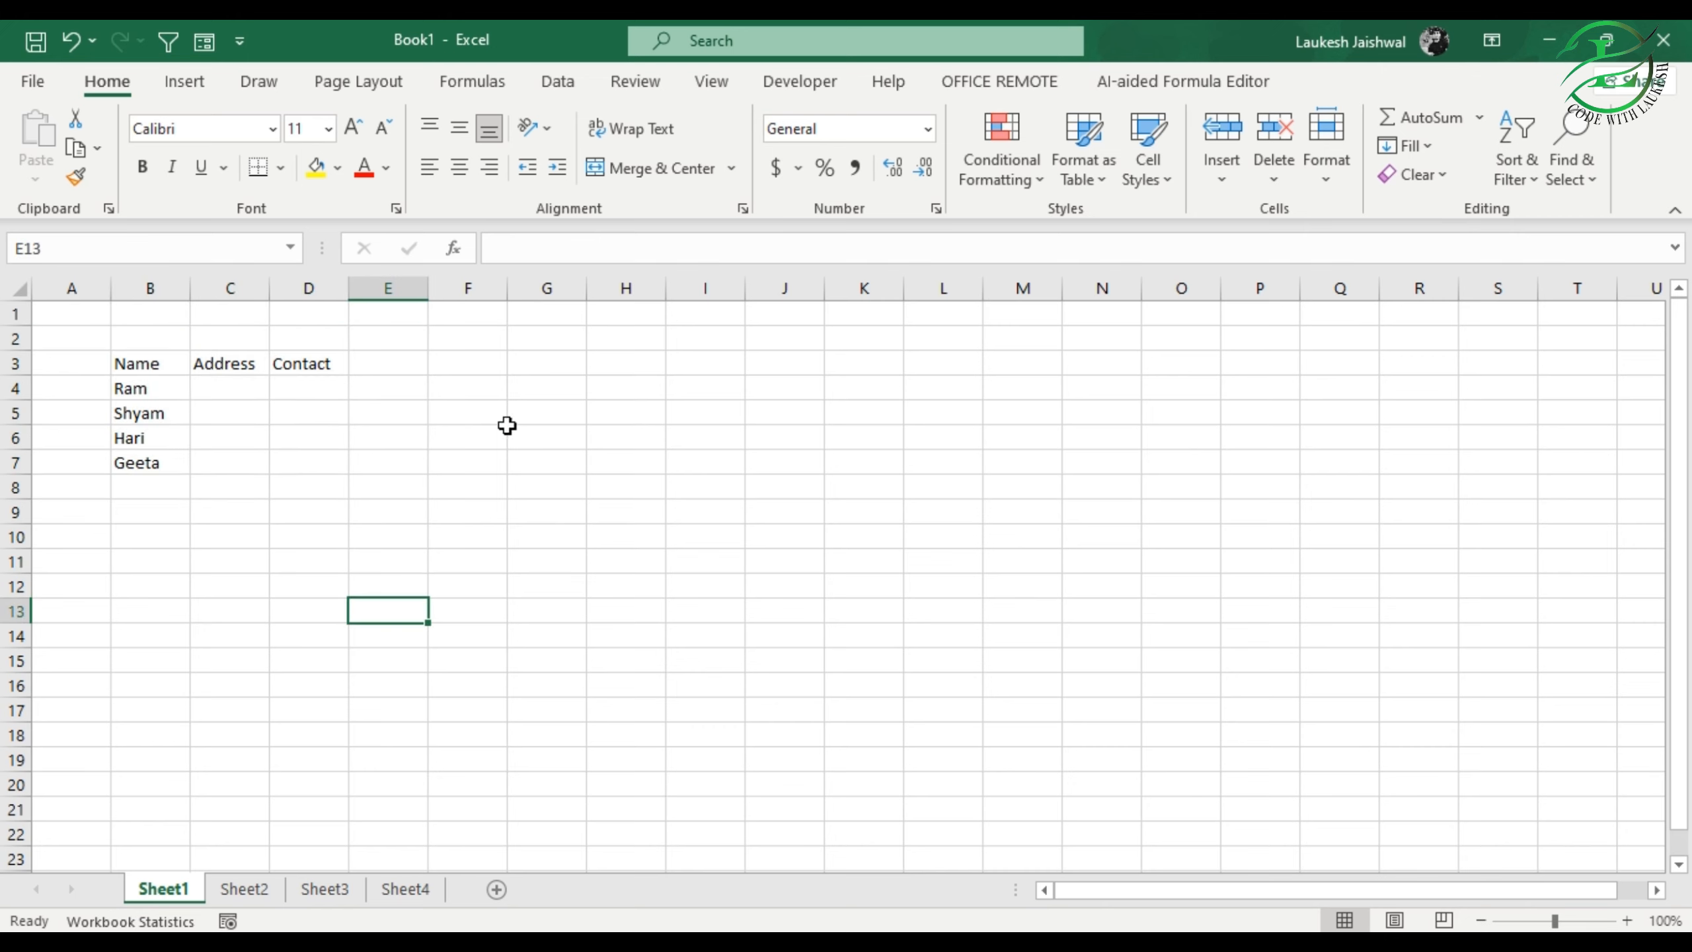
Step: Enter the header S.N in cell F4
click(474, 388)
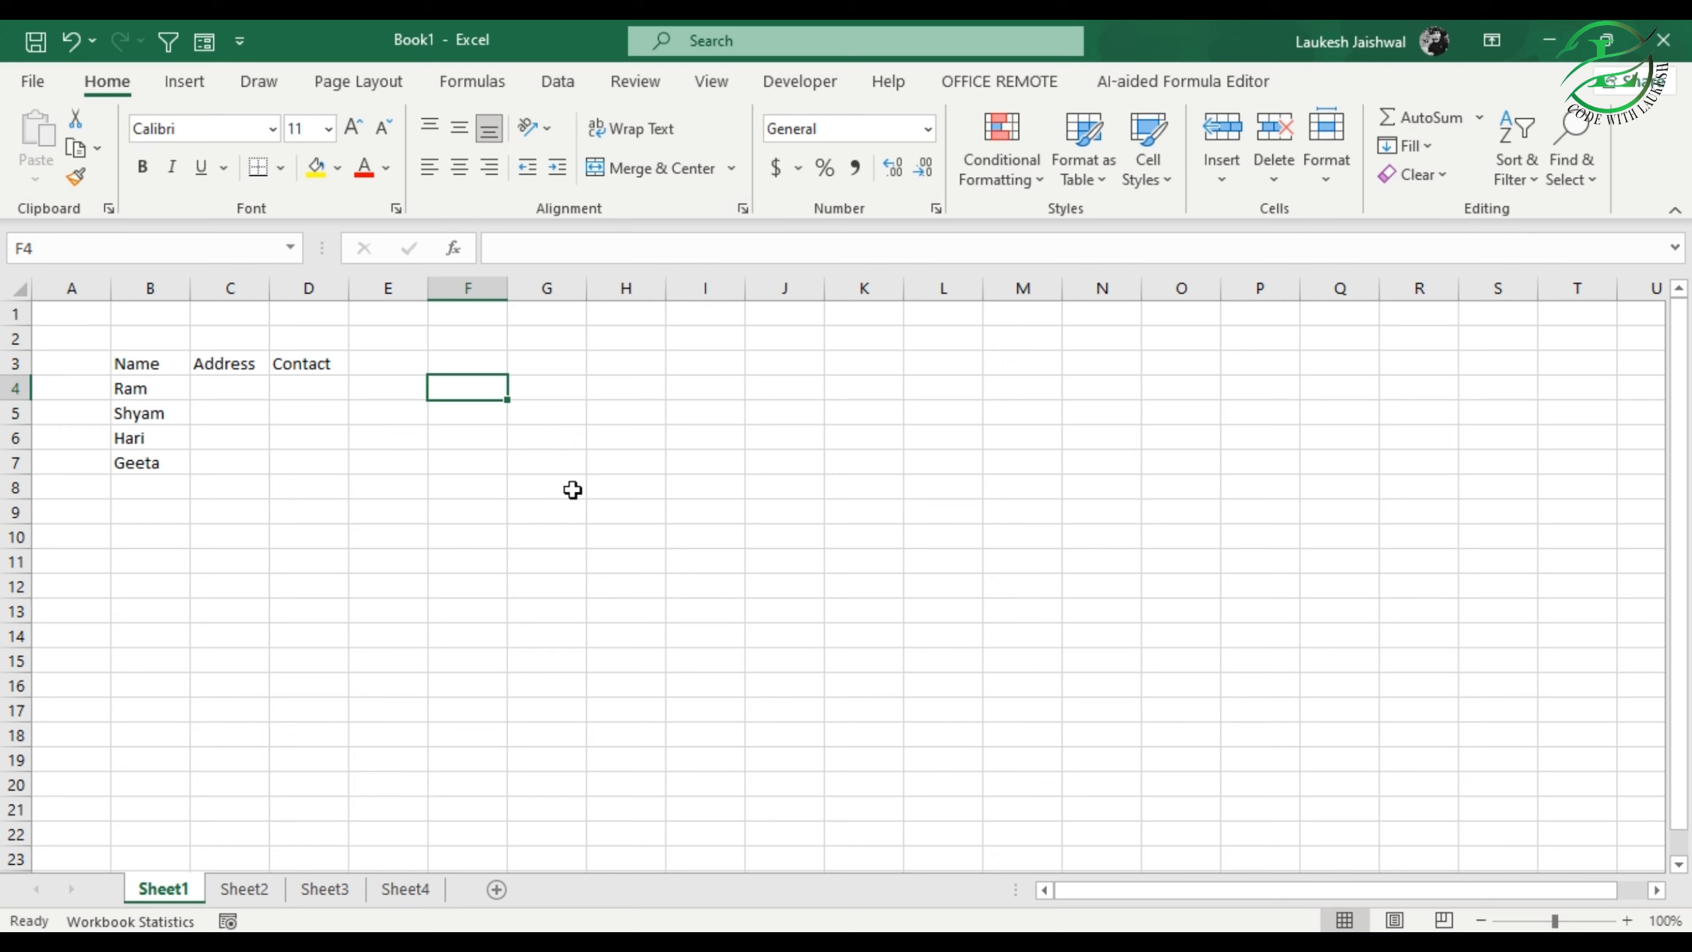
click(474, 444)
click(468, 388)
text(S.N)
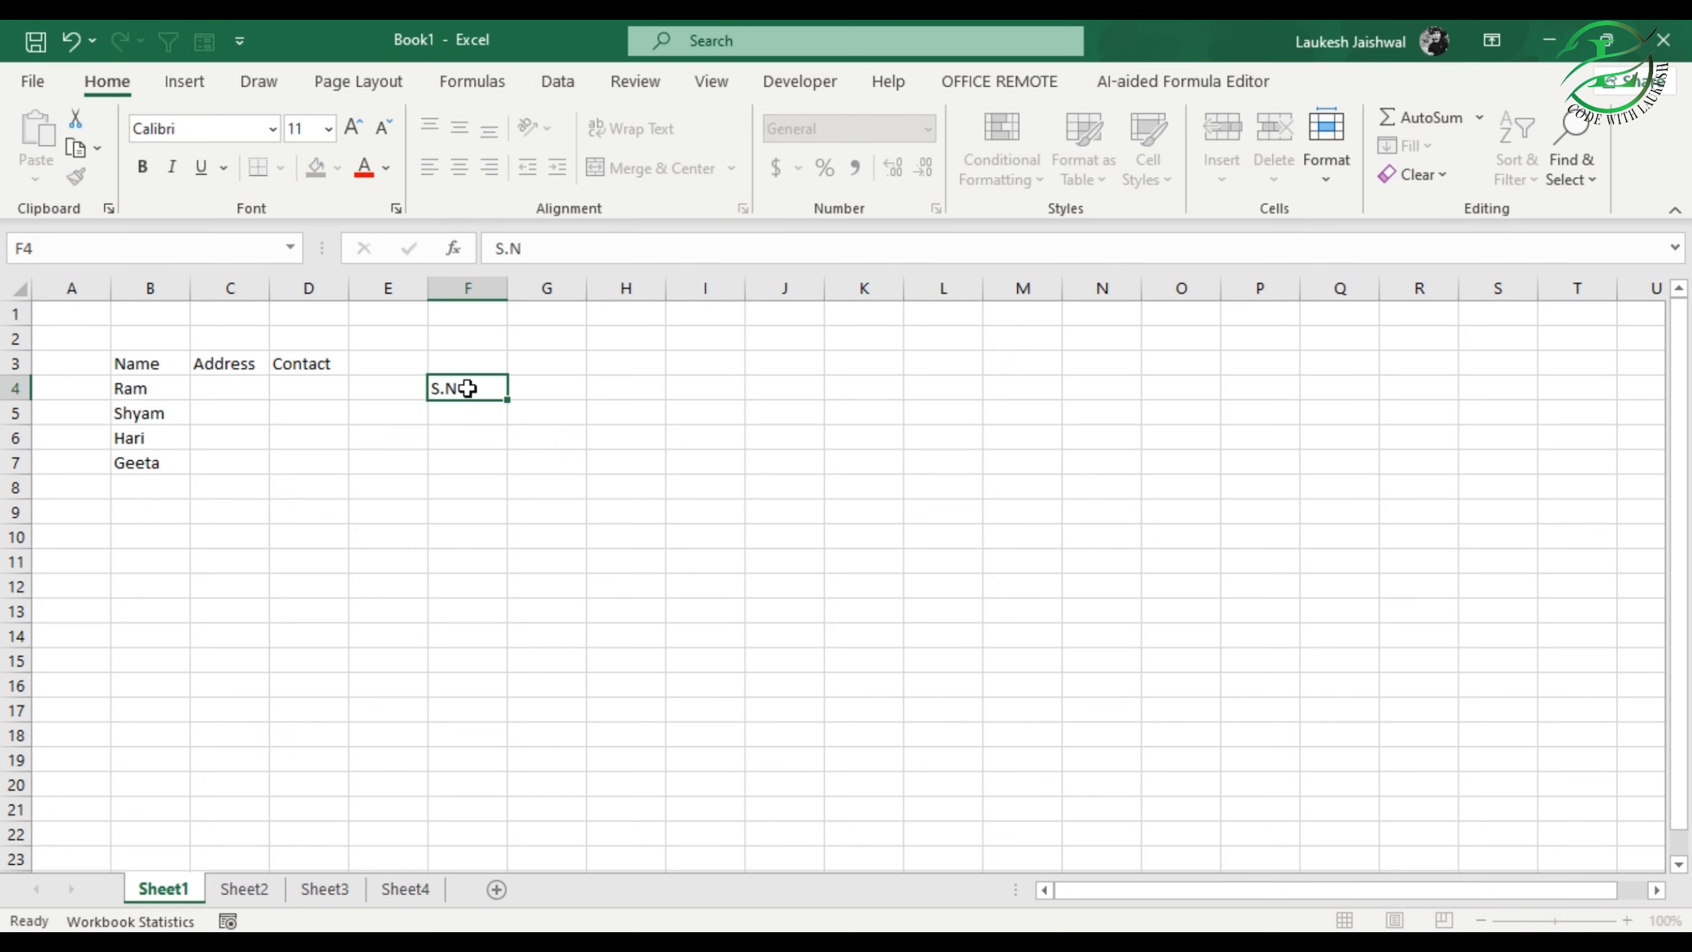
key(Return)
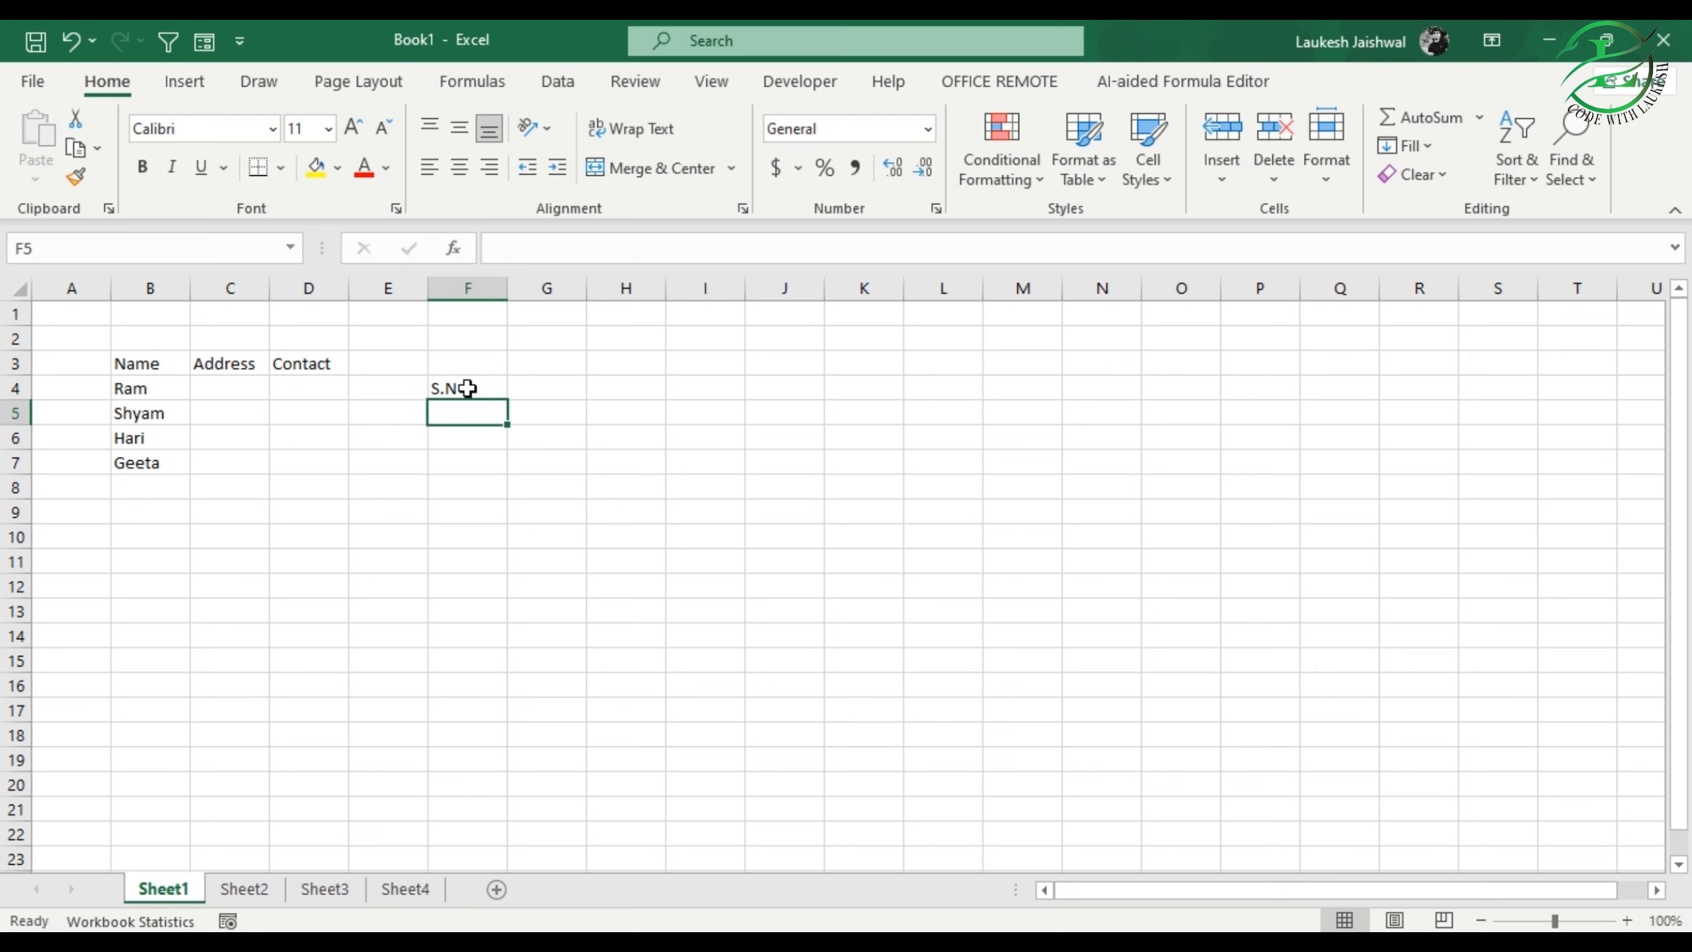
Step: Enter the serial numbers 1 to 10 one by one in cells F5 to F14 under the S.N header
text(1)
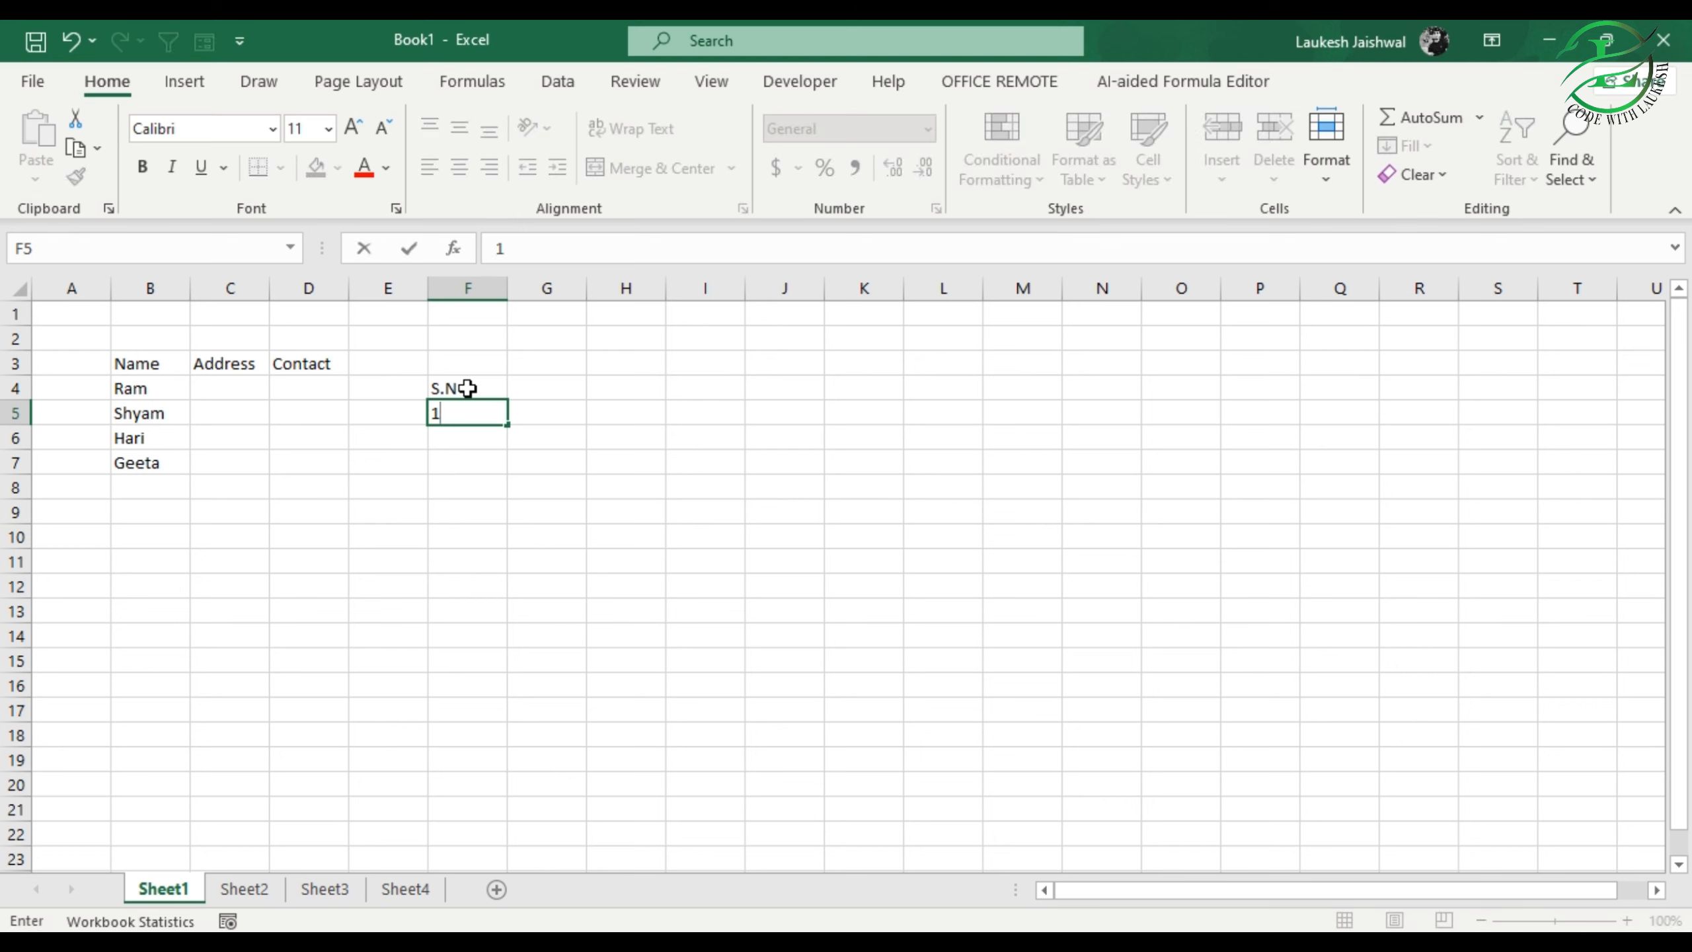
key(Return)
text(2)
key(Return)
text(3)
key(Return)
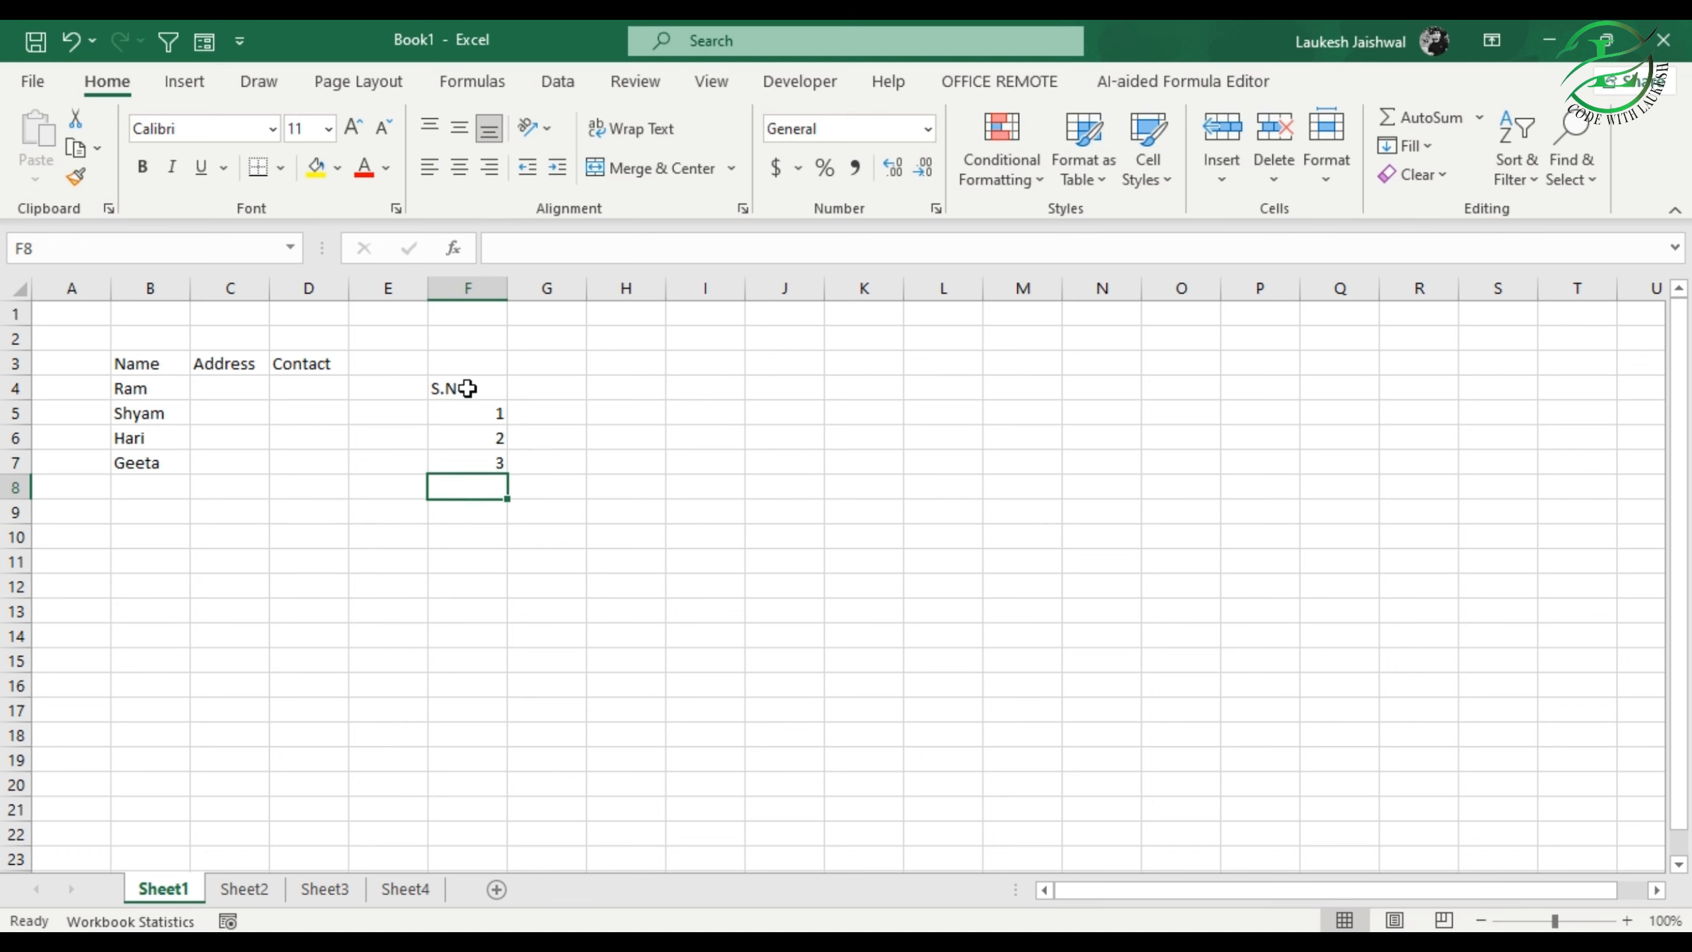
text(4)
key(Return)
text(5)
key(Return)
text(6)
key(ctrl+Return)
key(Return)
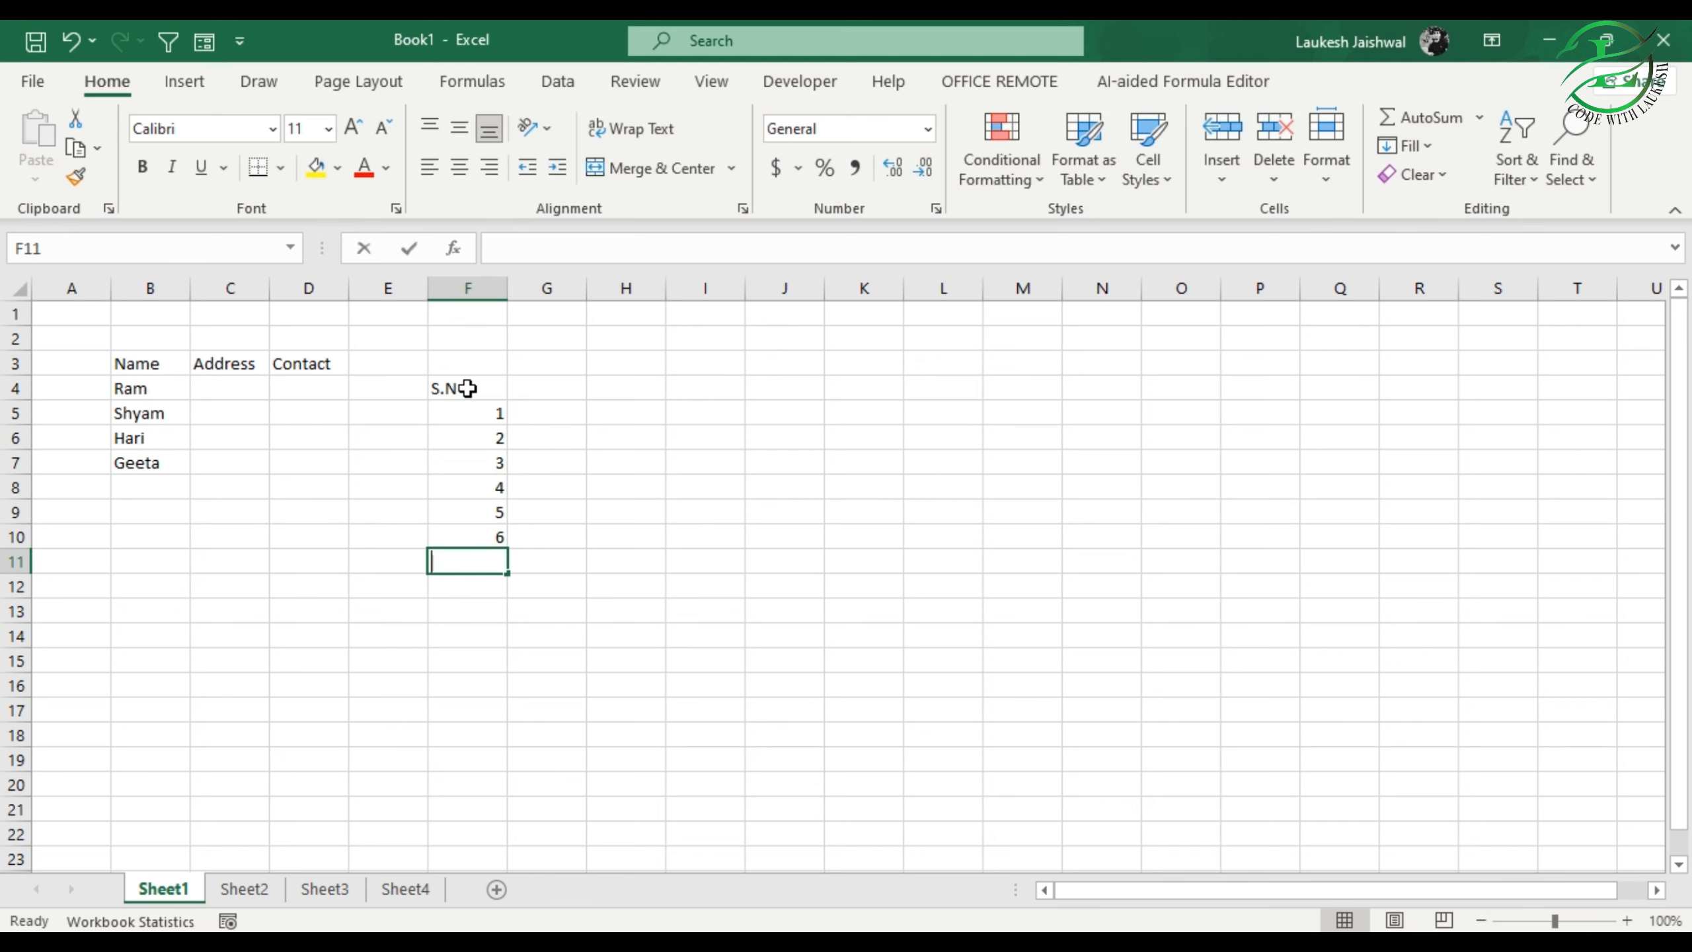
text(7)
key(Return)
text(8)
key(Return)
text(9)
key(Return)
text(10)
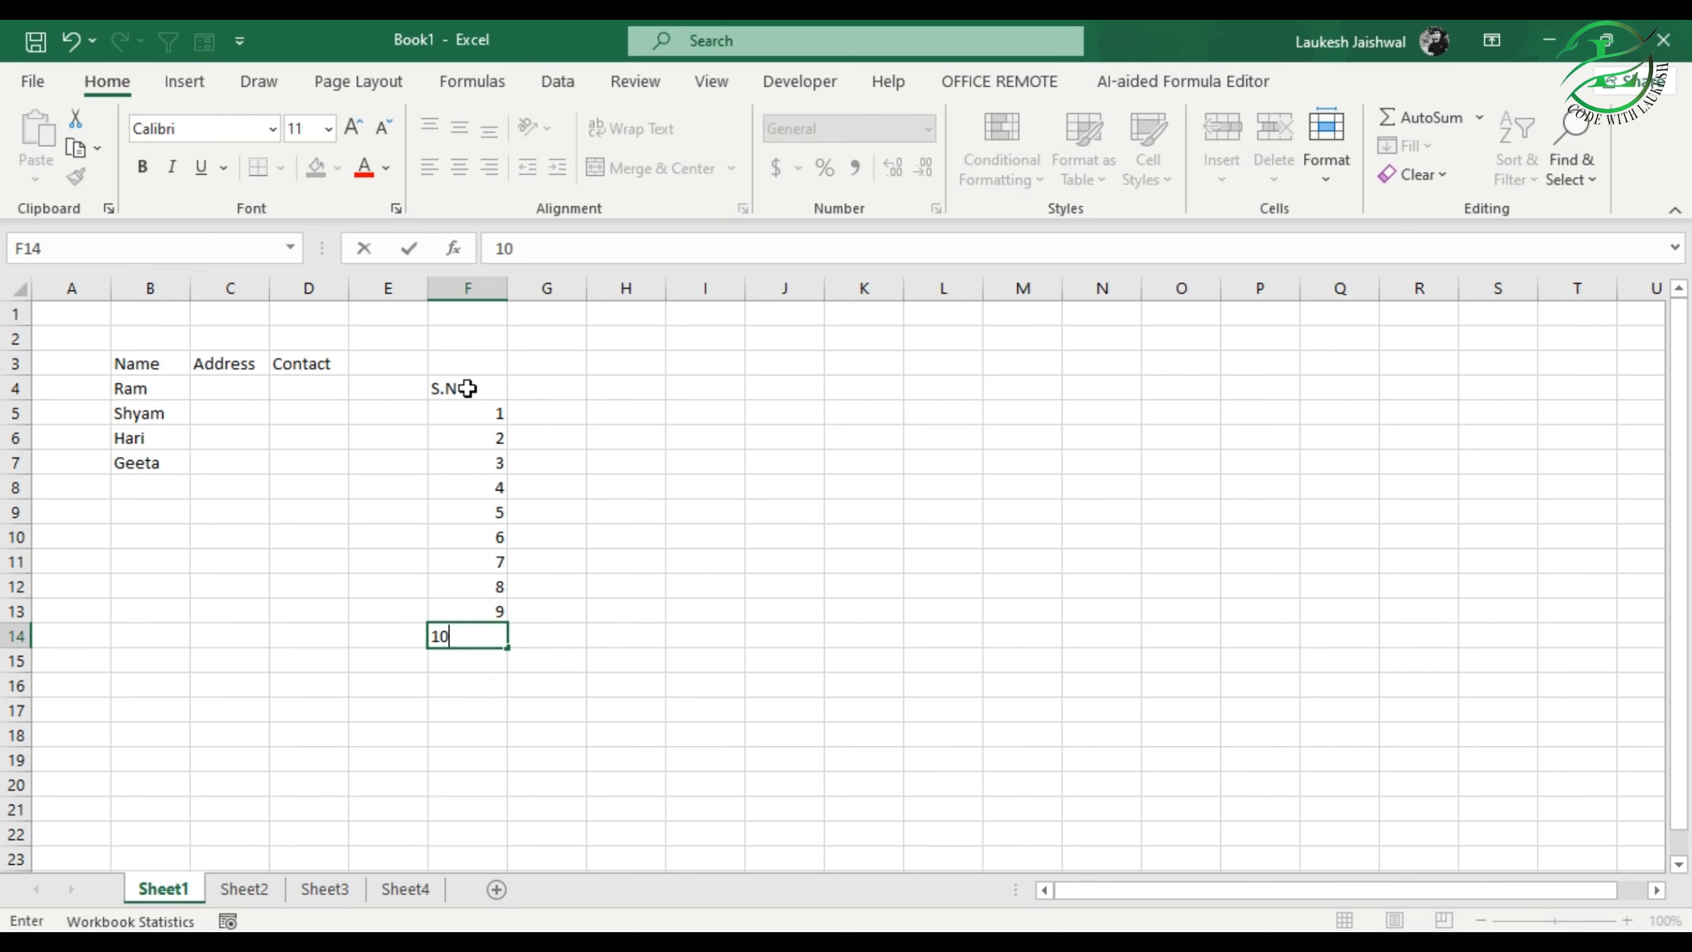
key(Return)
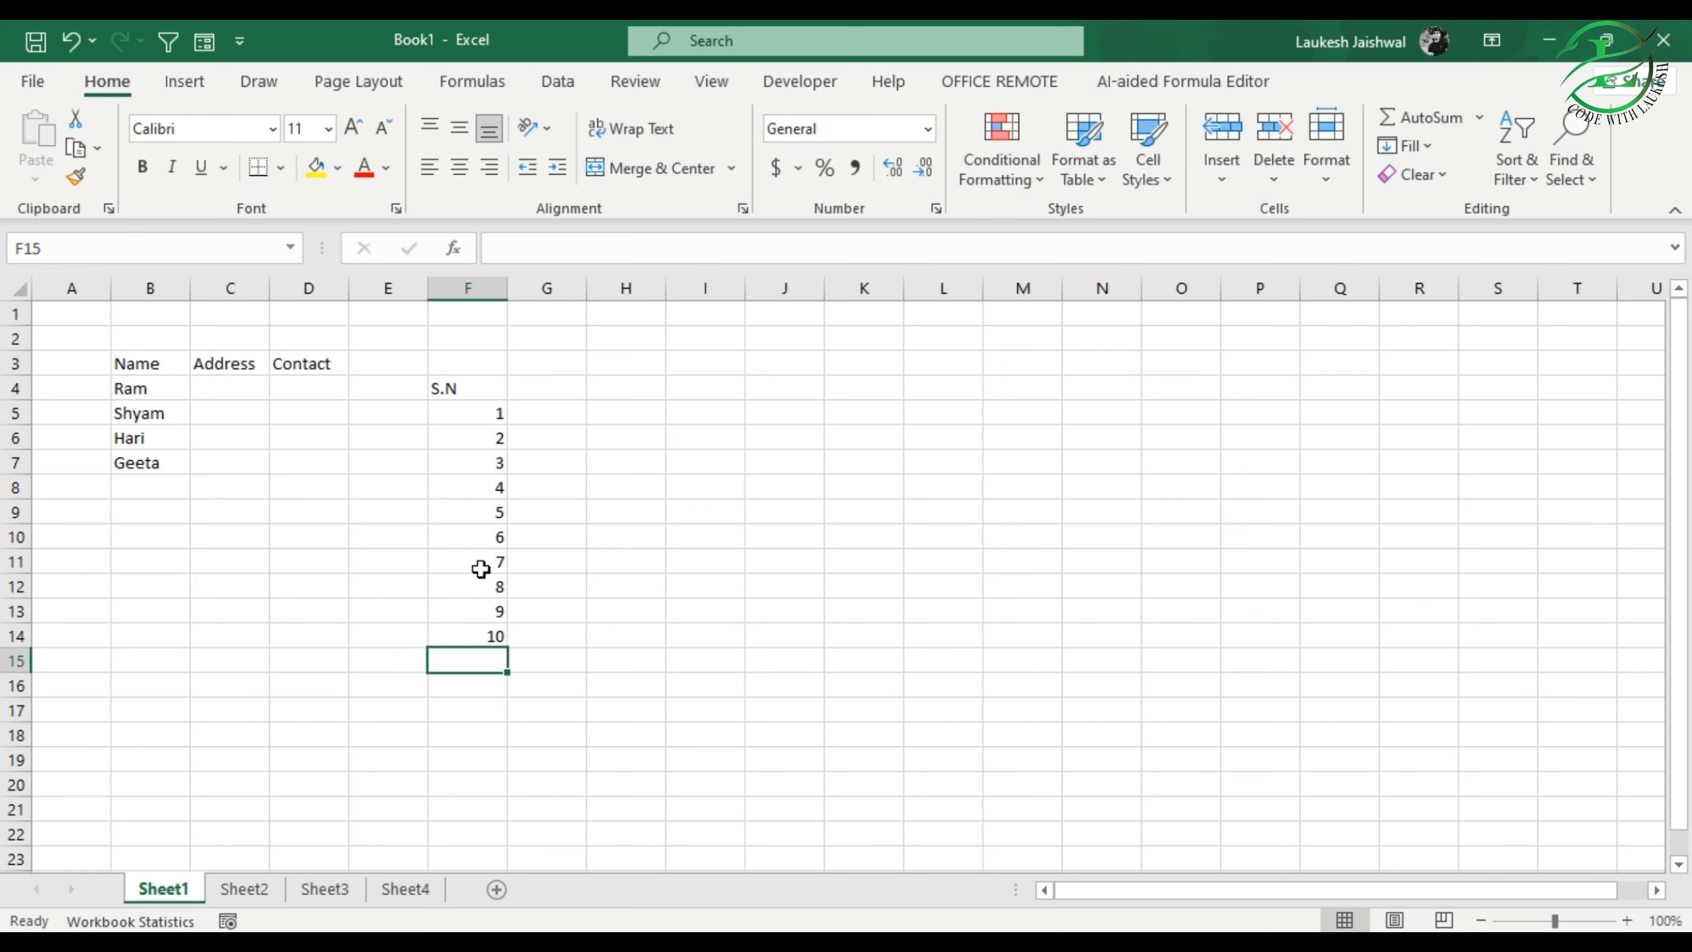
click(487, 416)
drag(487, 416, 484, 434)
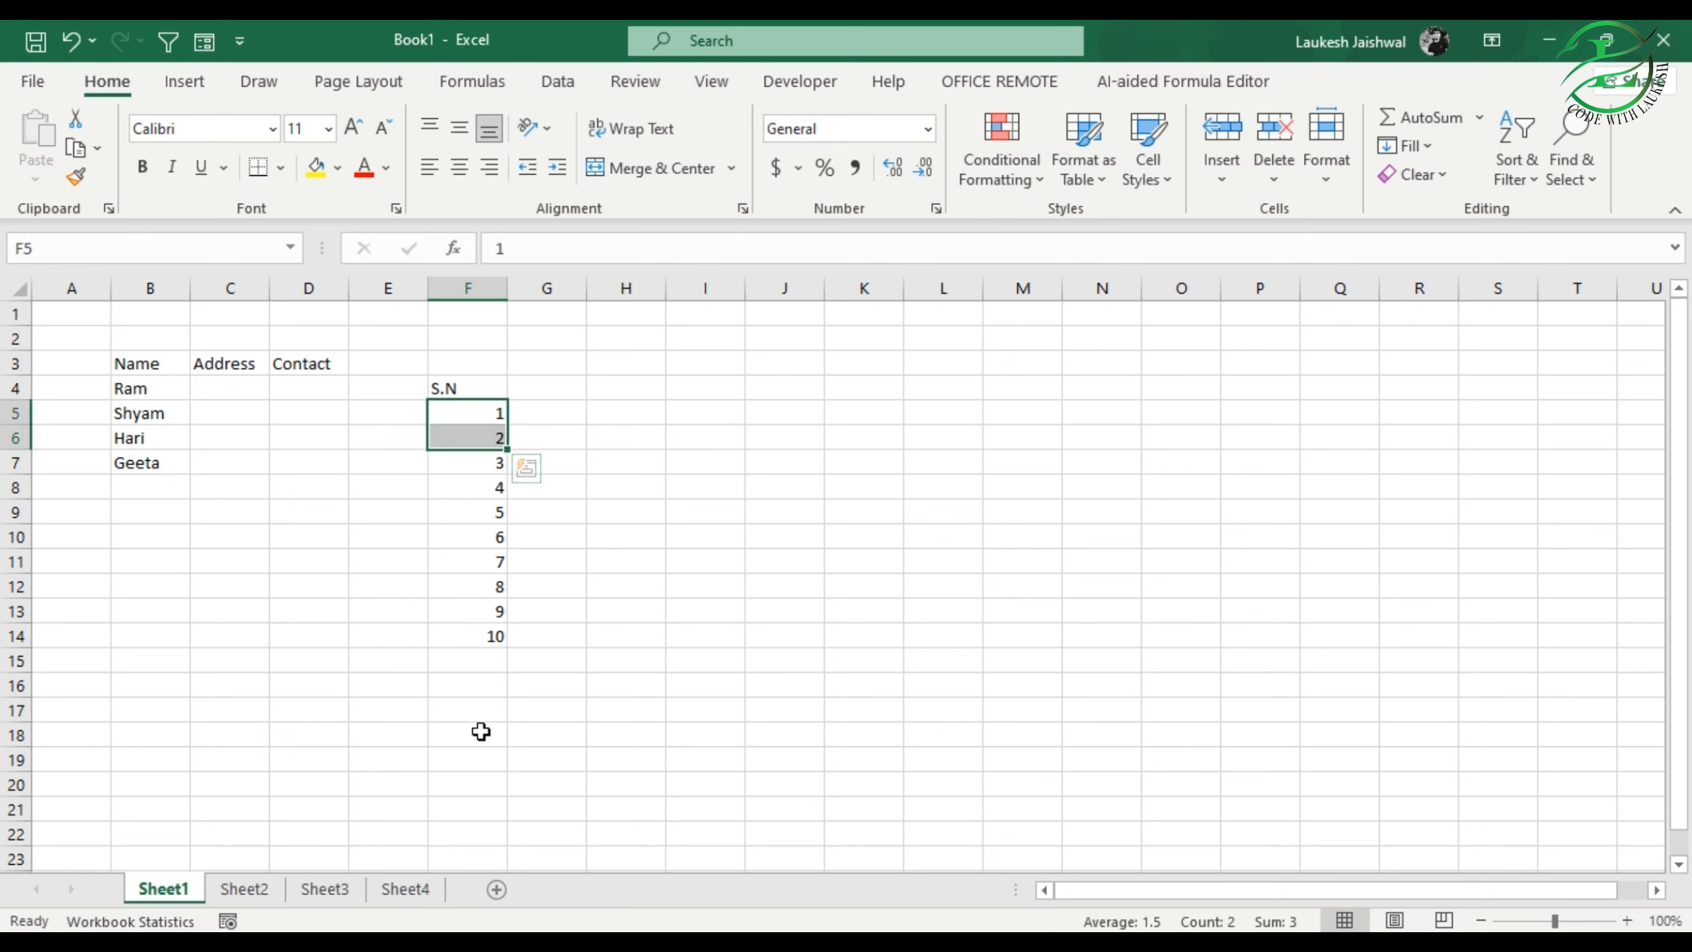
click(486, 701)
click(473, 418)
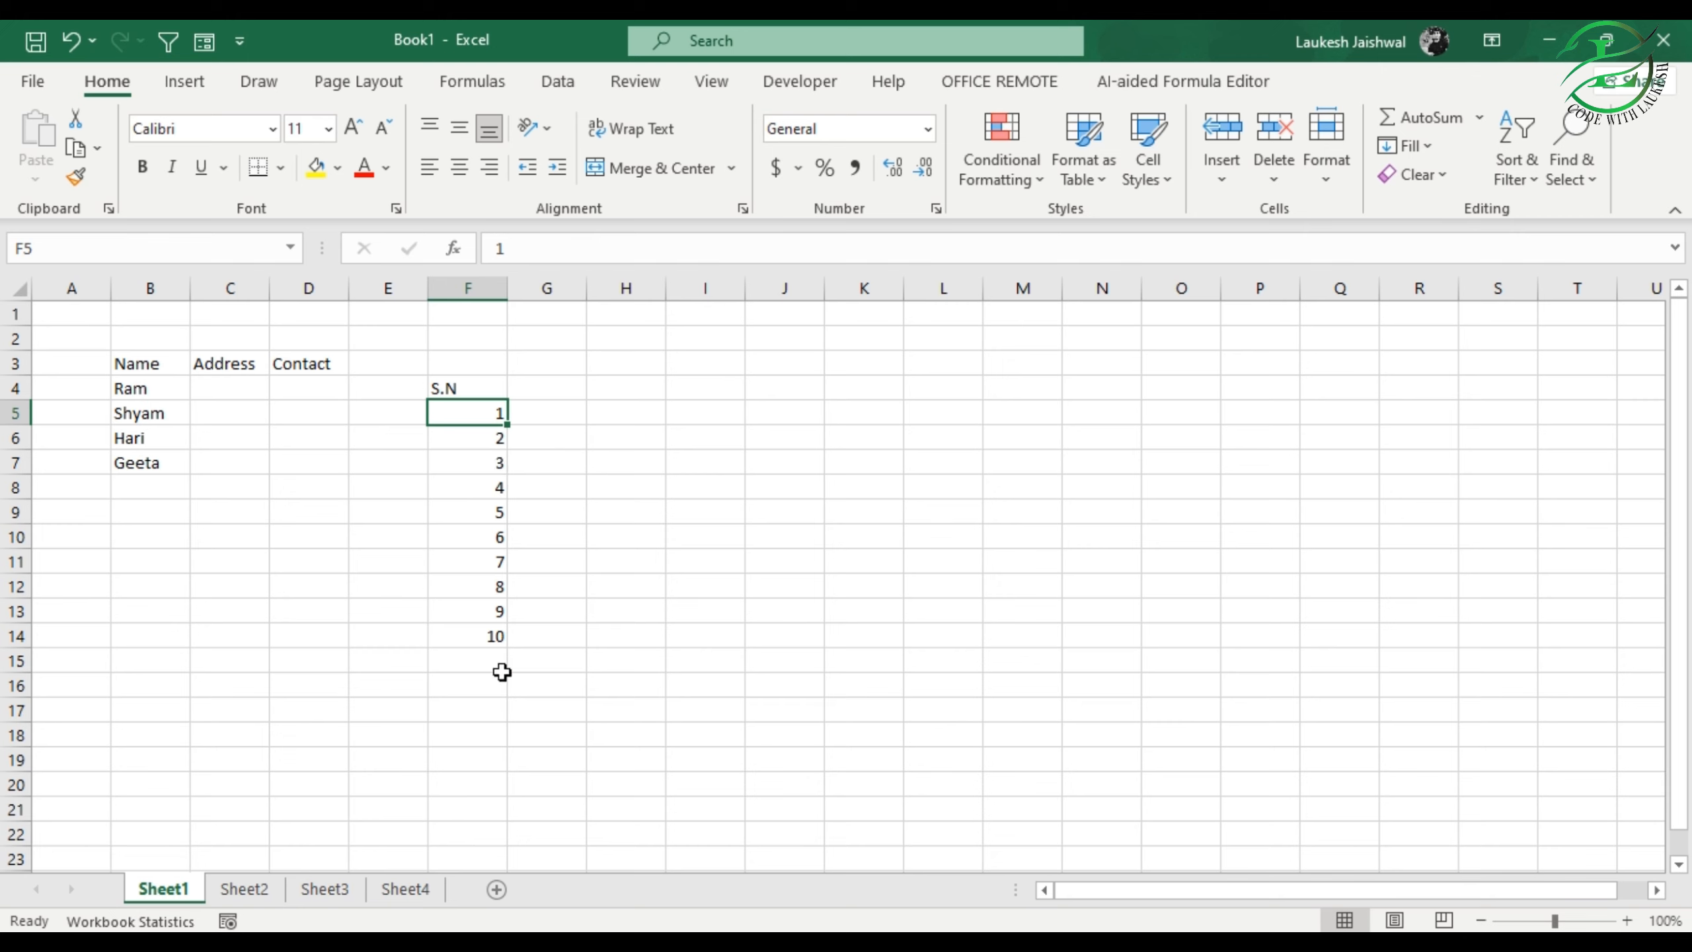
click(556, 387)
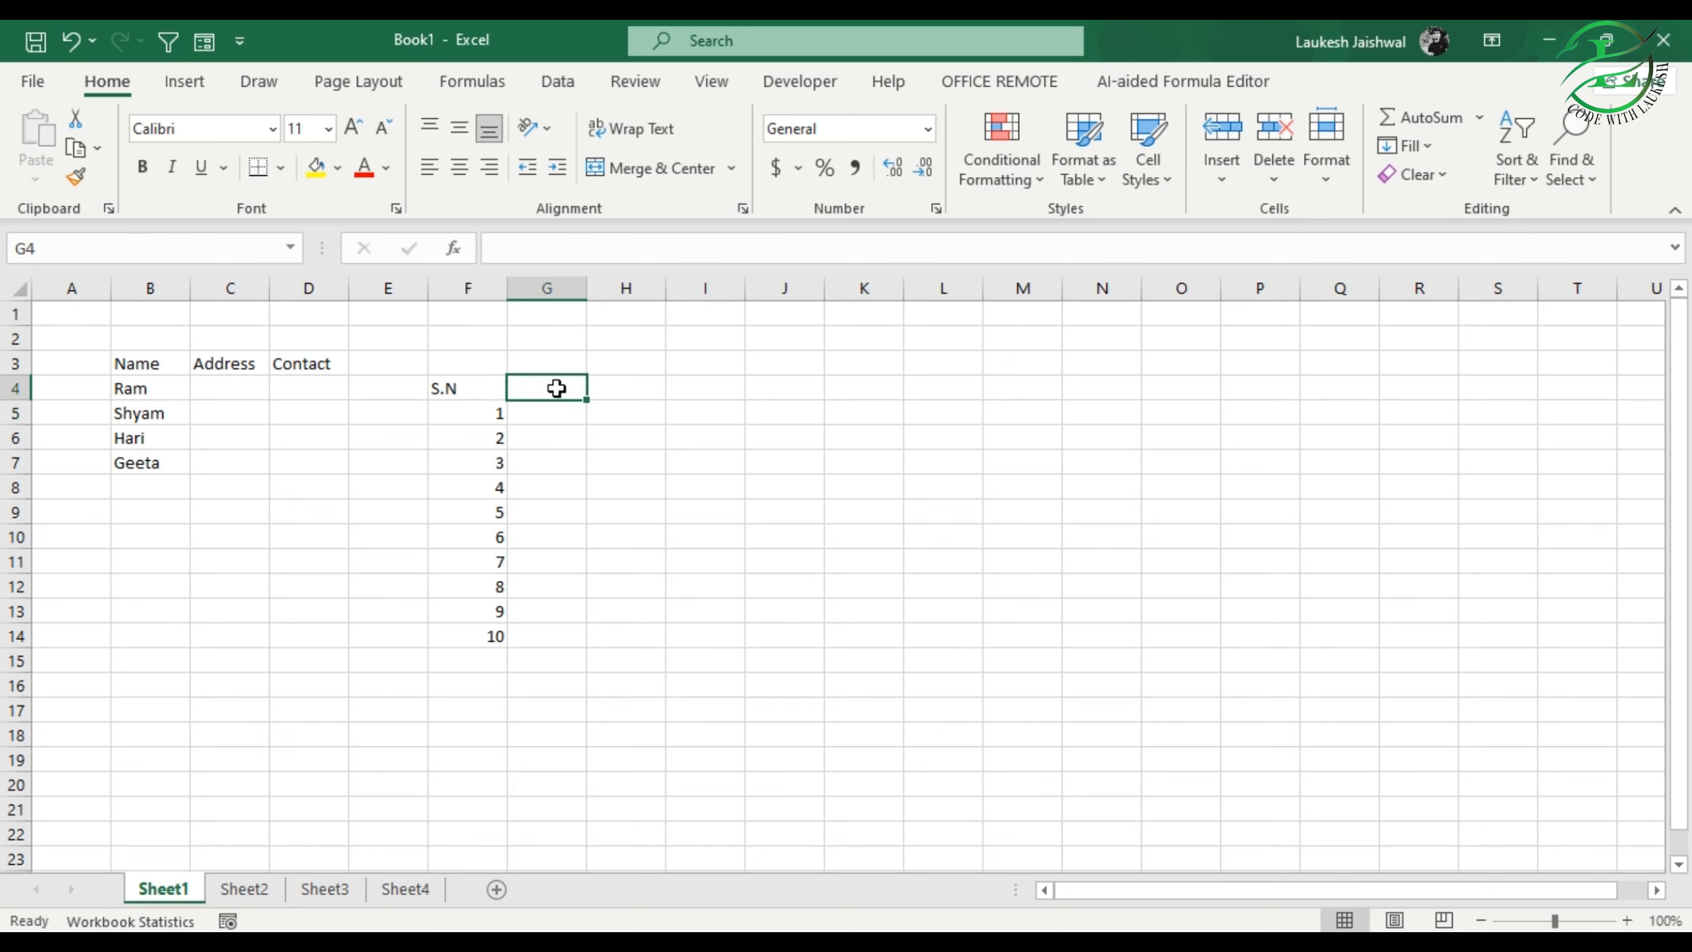
text(s.n)
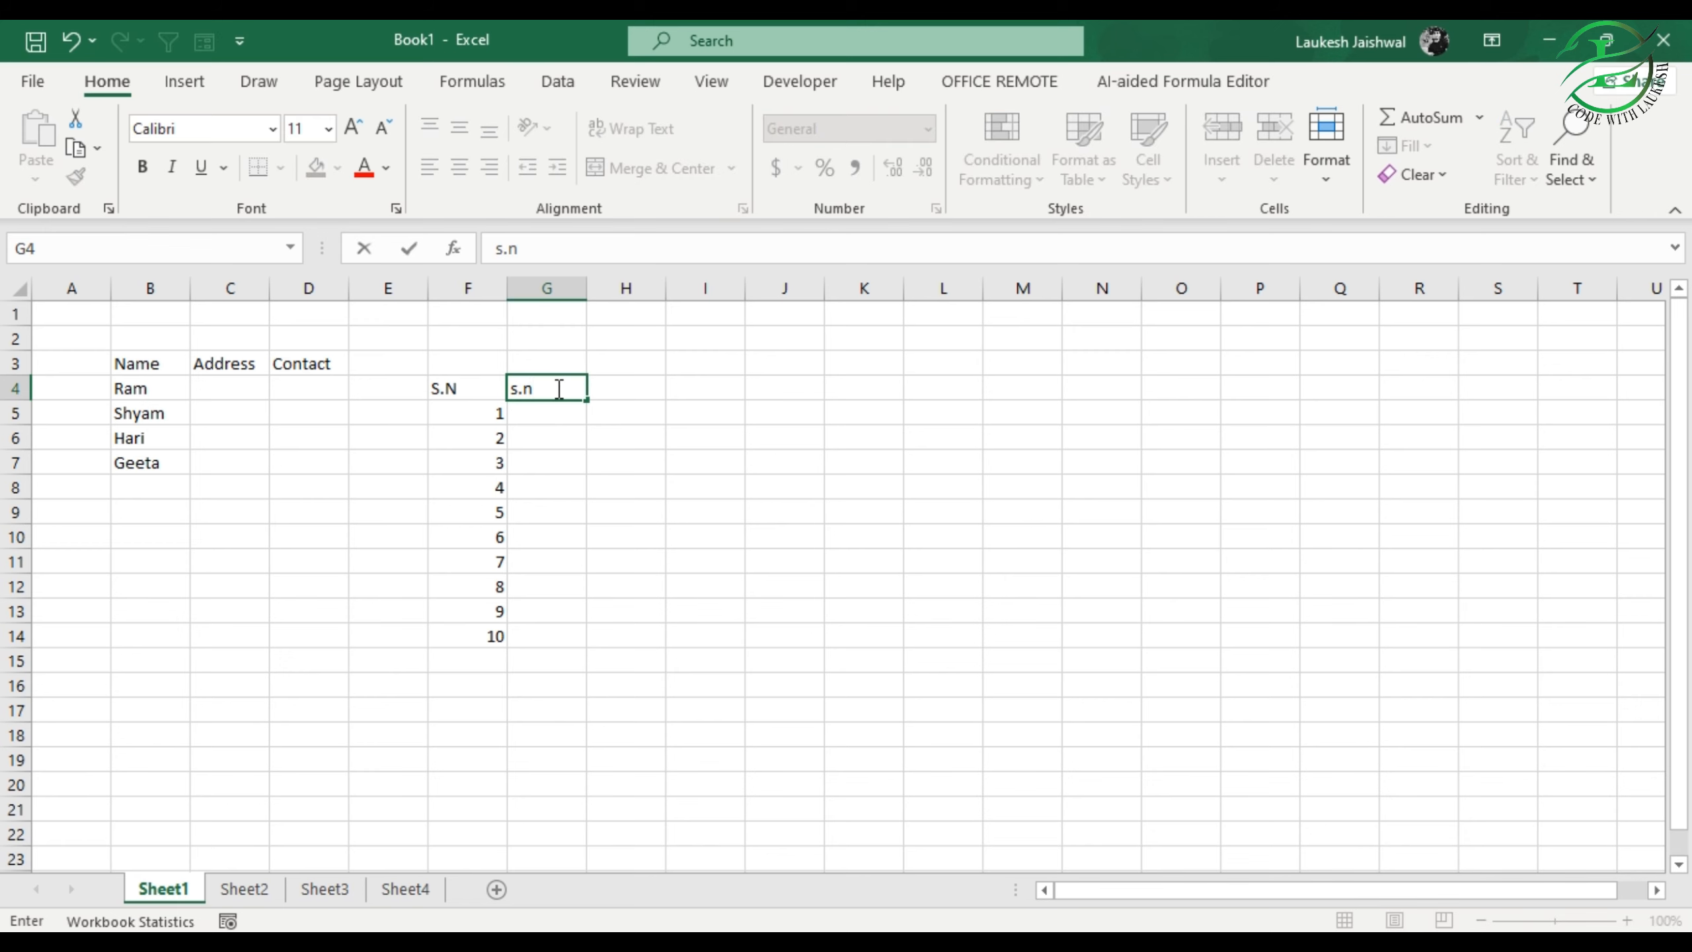
key(Tab)
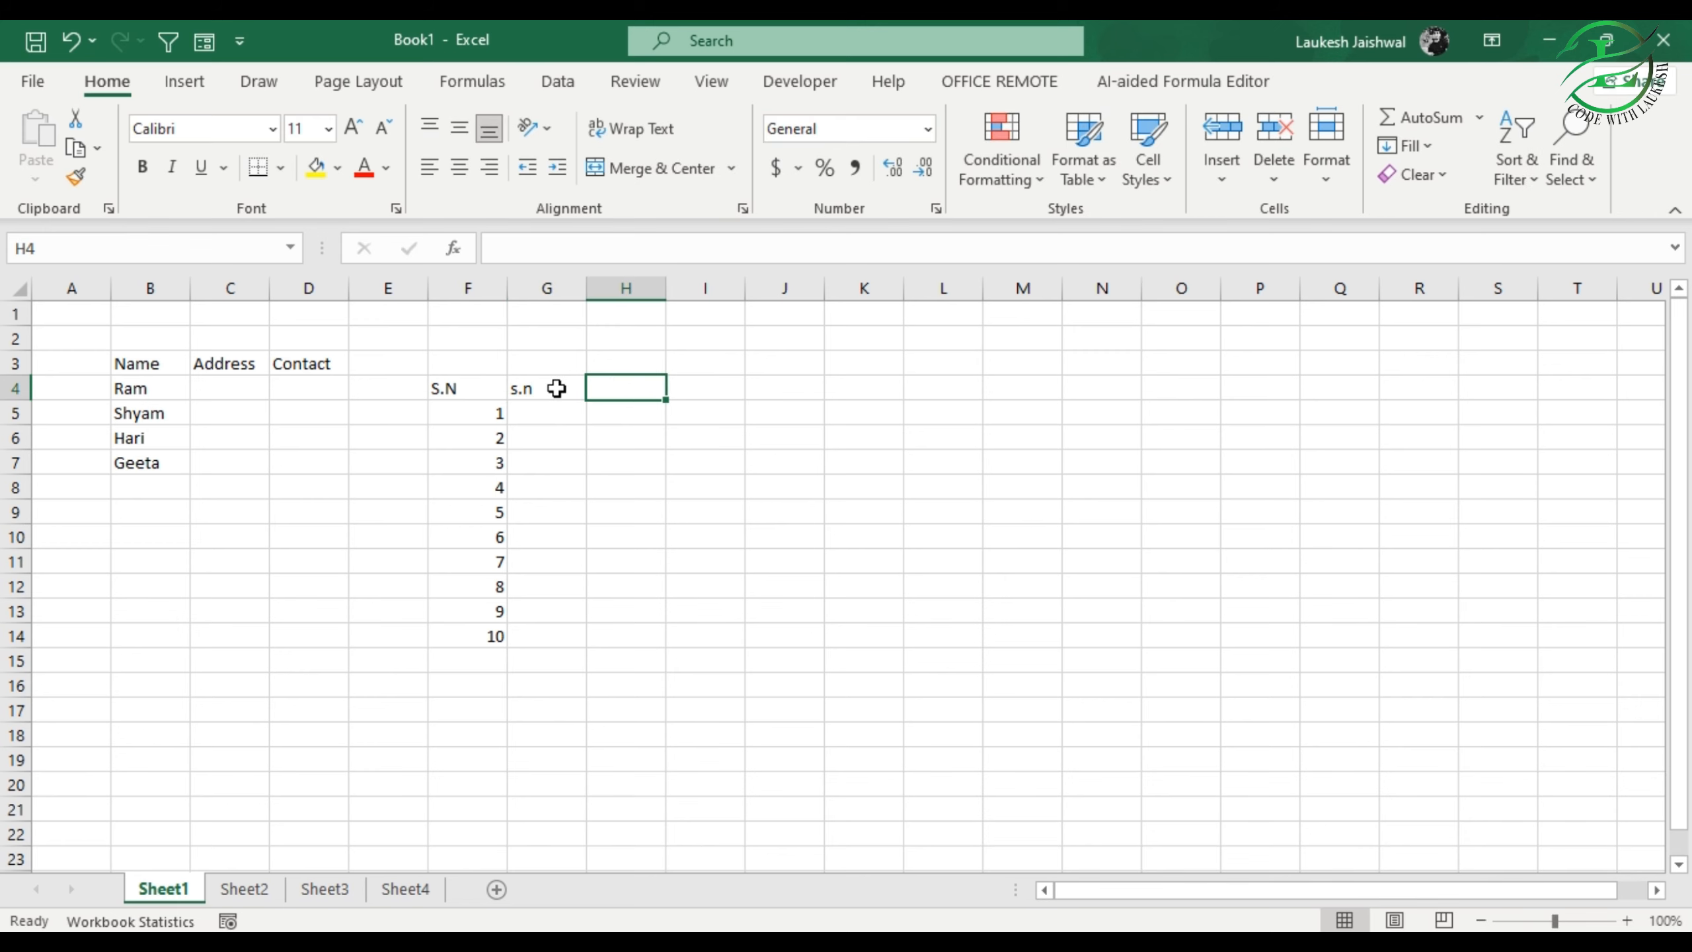
key(Return)
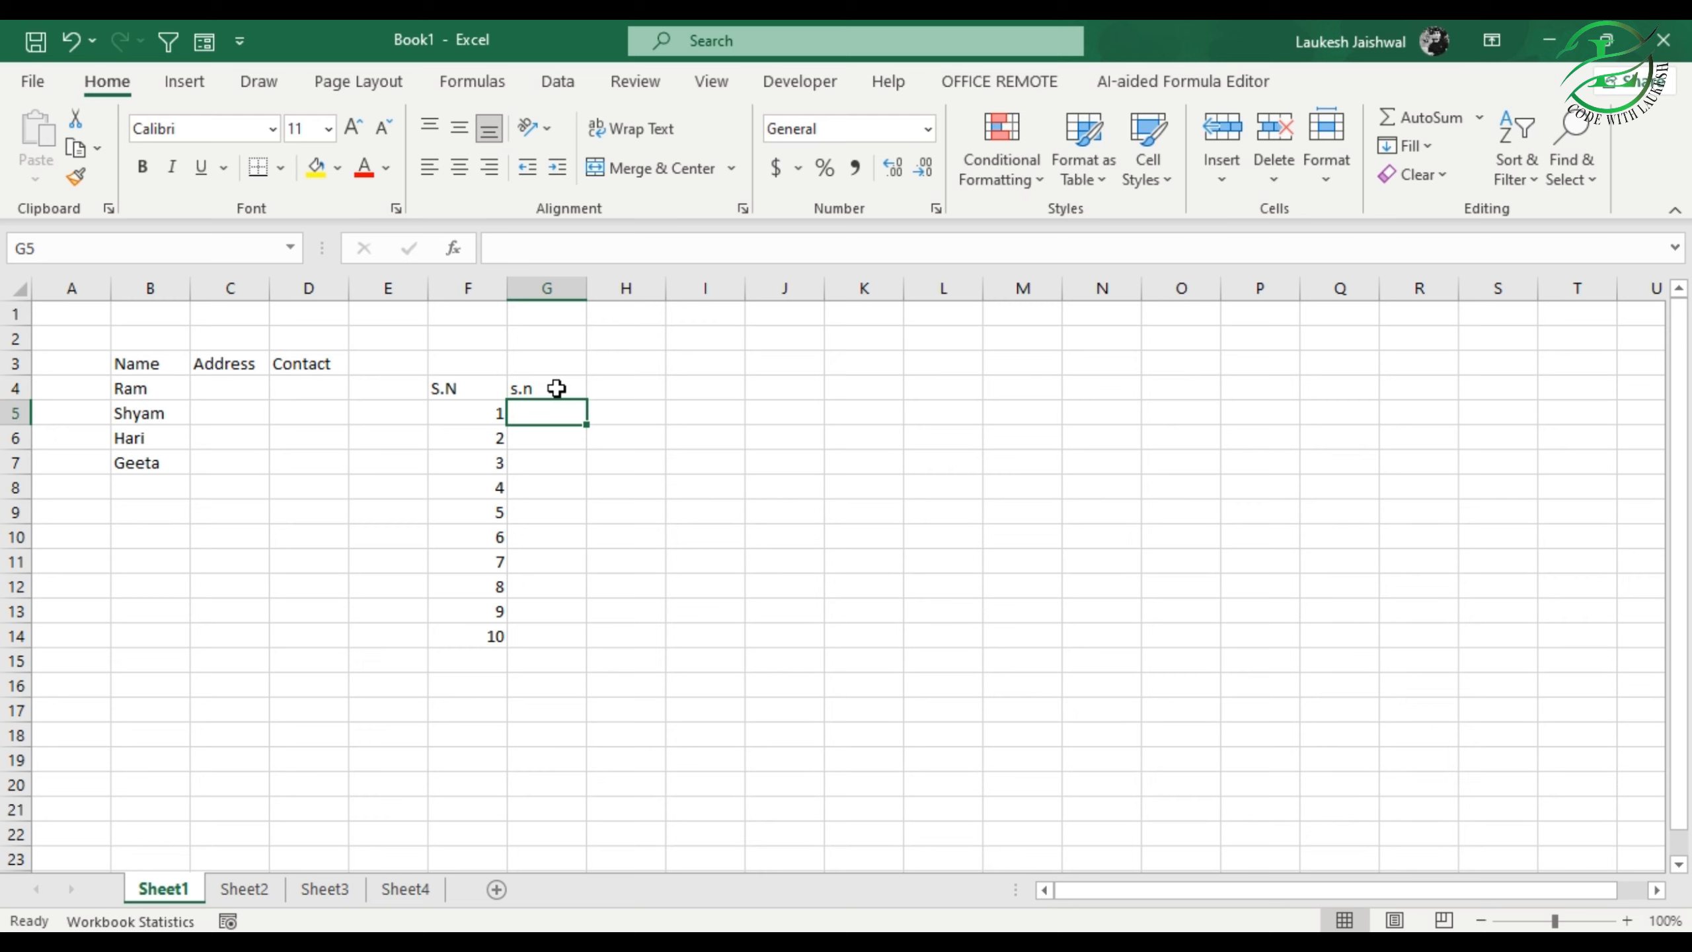
click(556, 388)
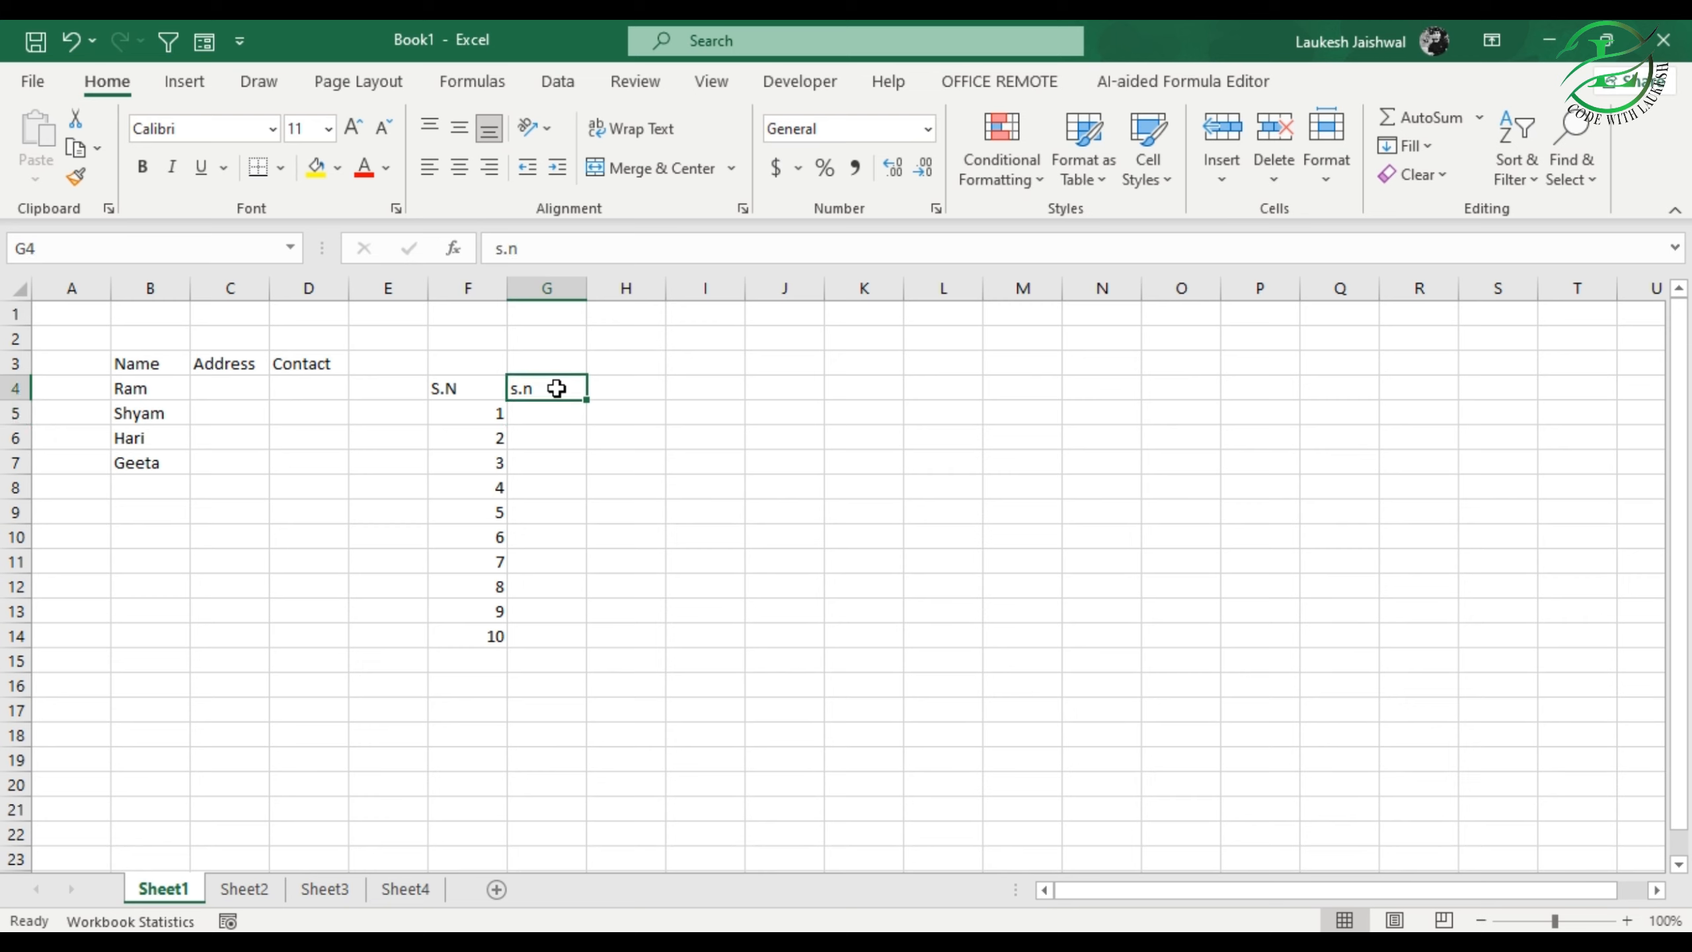
key(Delete)
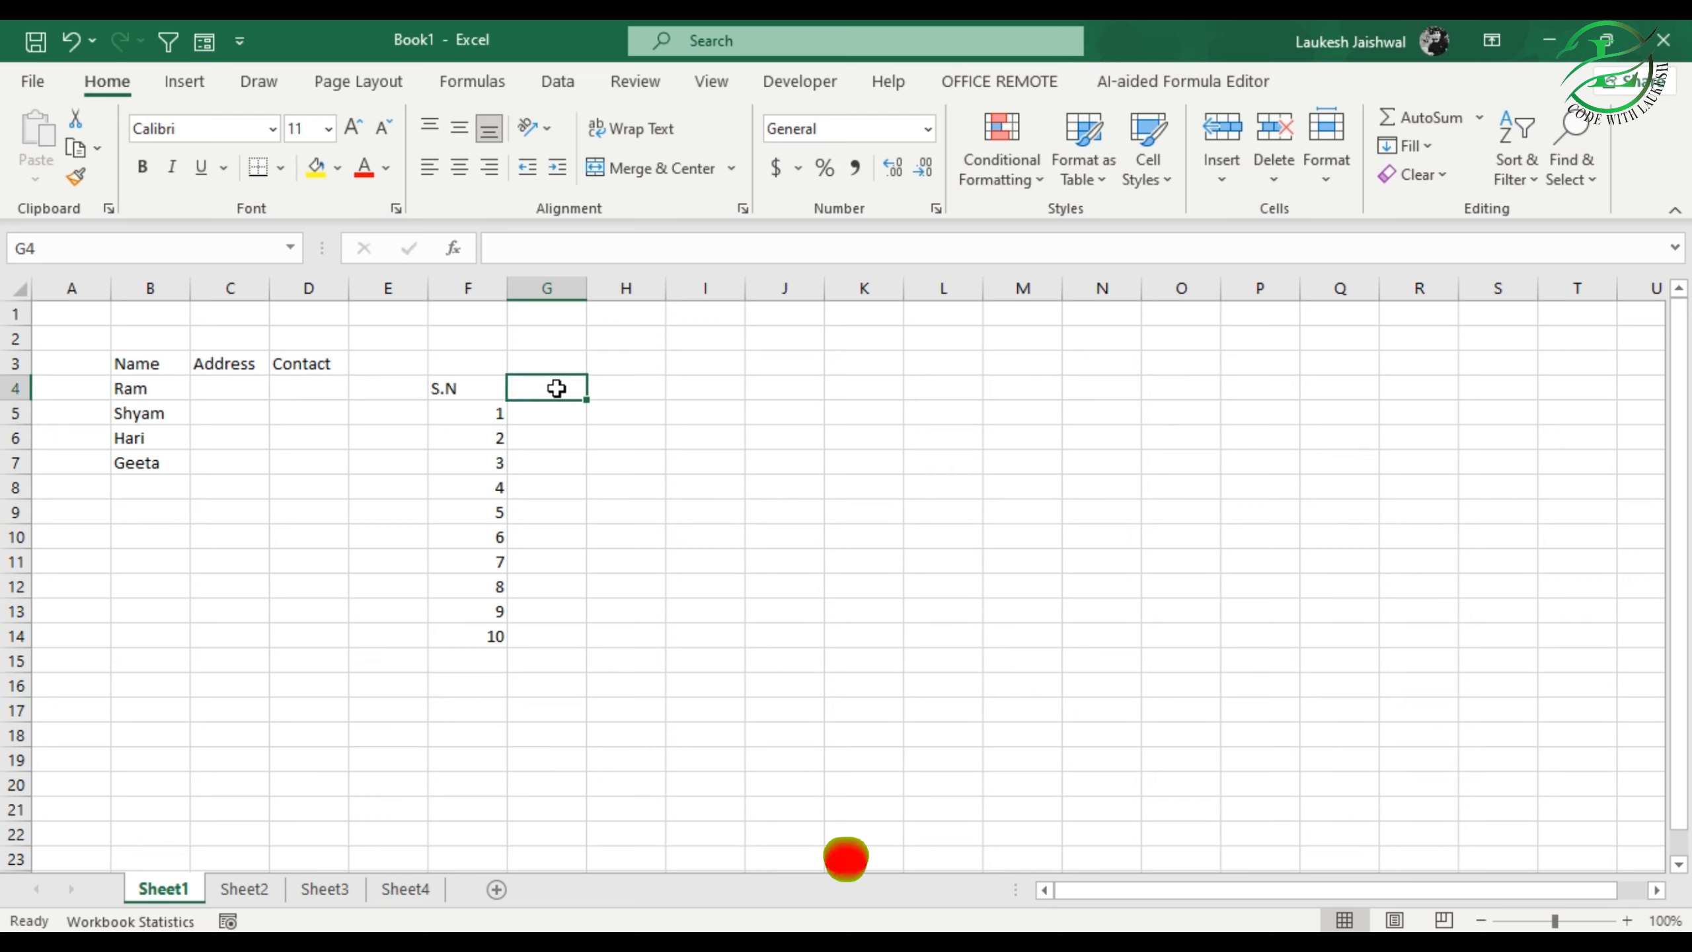
Step: Enter 1 in cell H4 and autofill it down to H17 with the Fill Series option
click(629, 384)
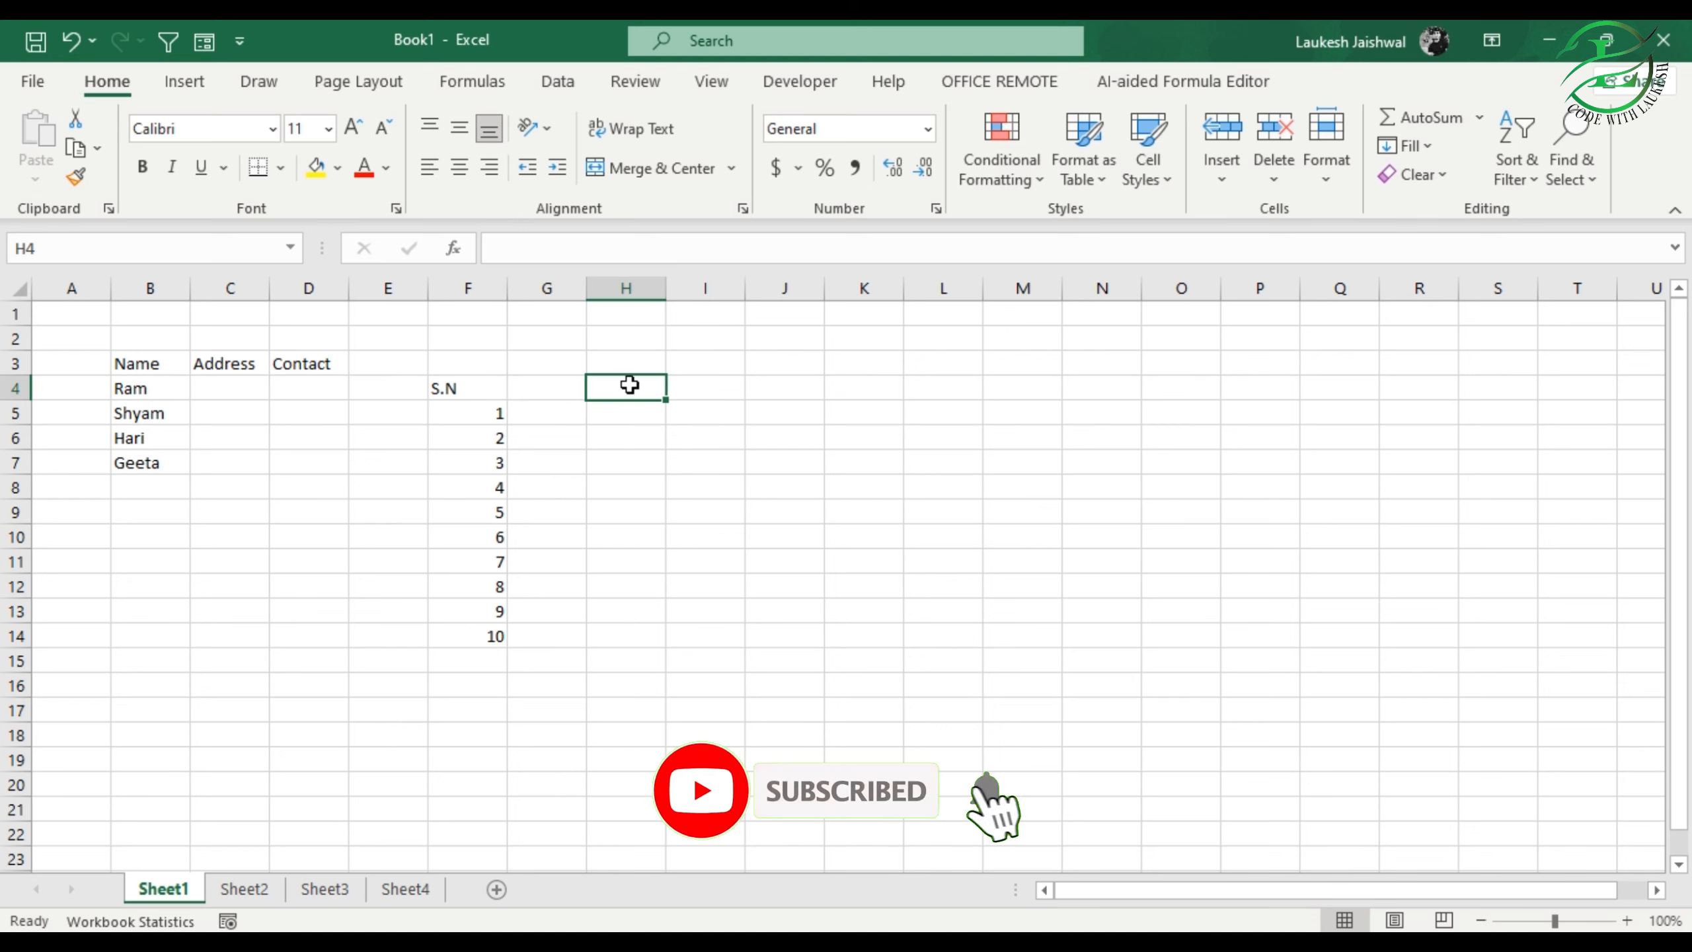
text(1)
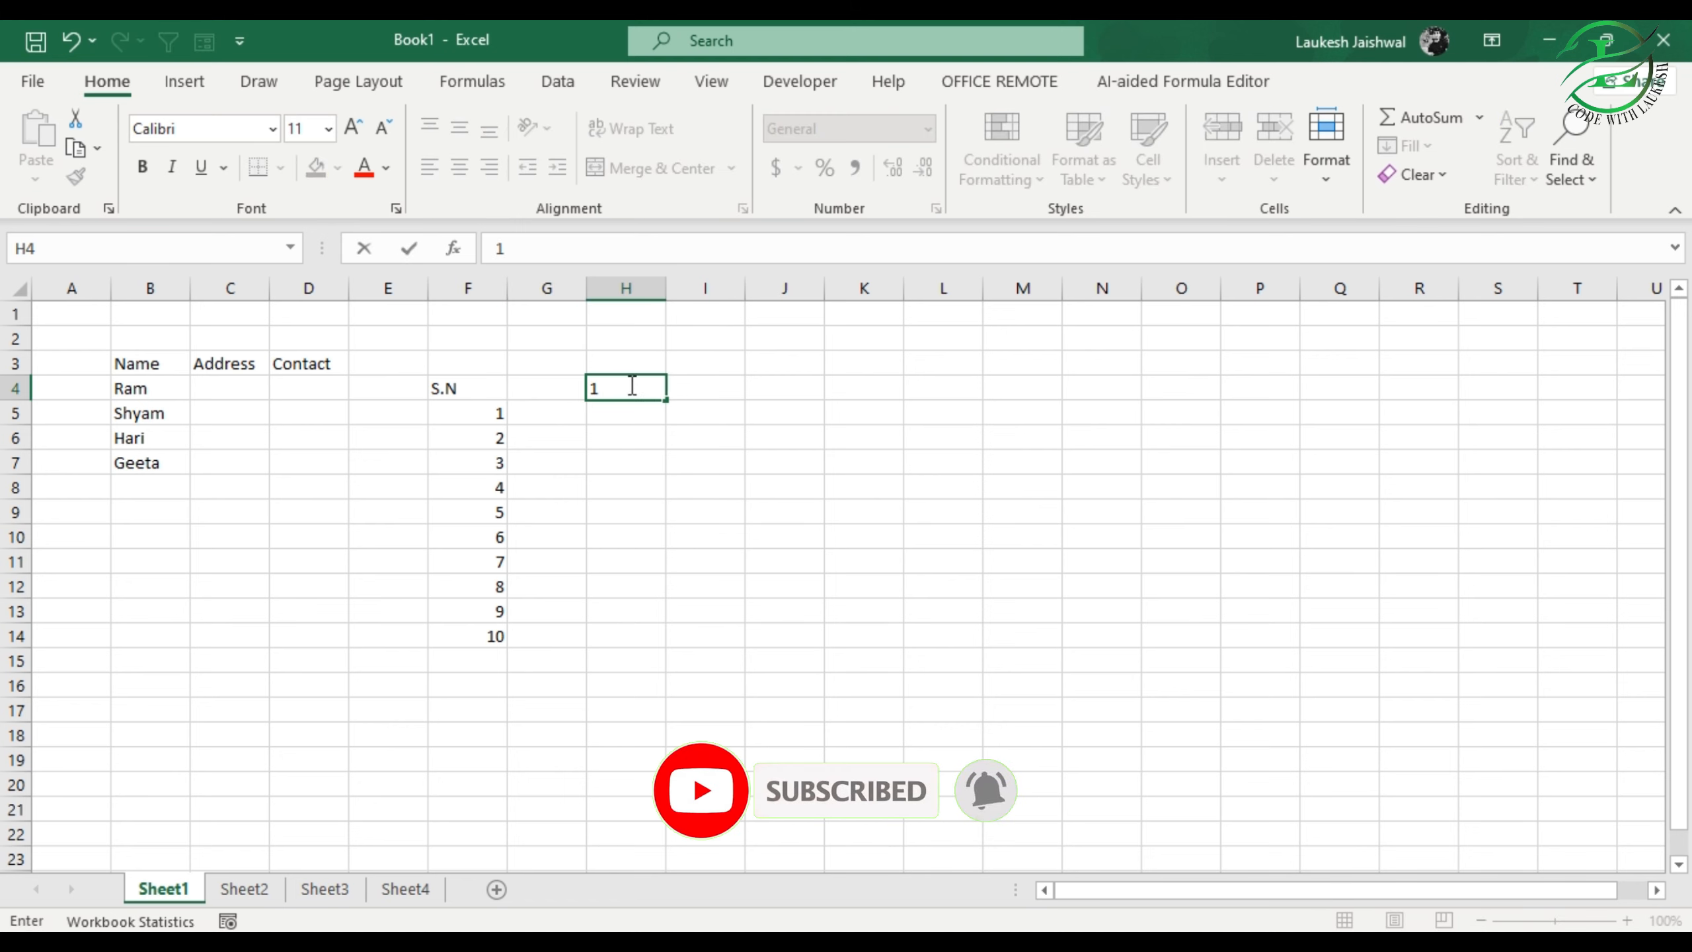
key(Return)
click(629, 385)
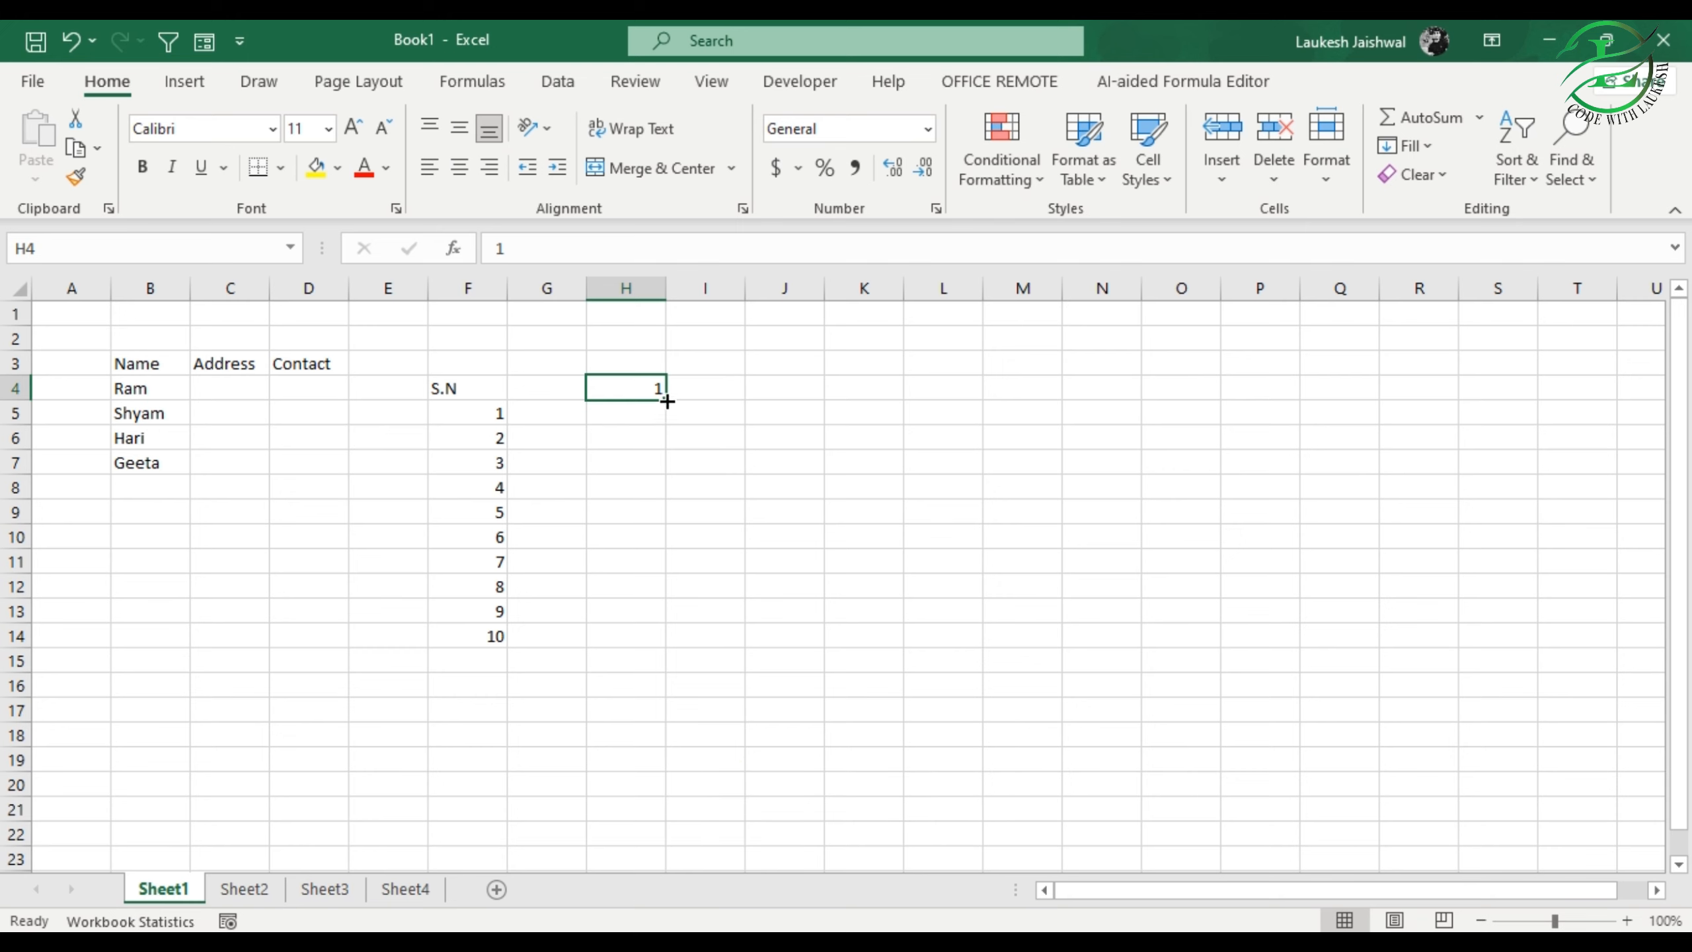
drag(666, 399, 649, 720)
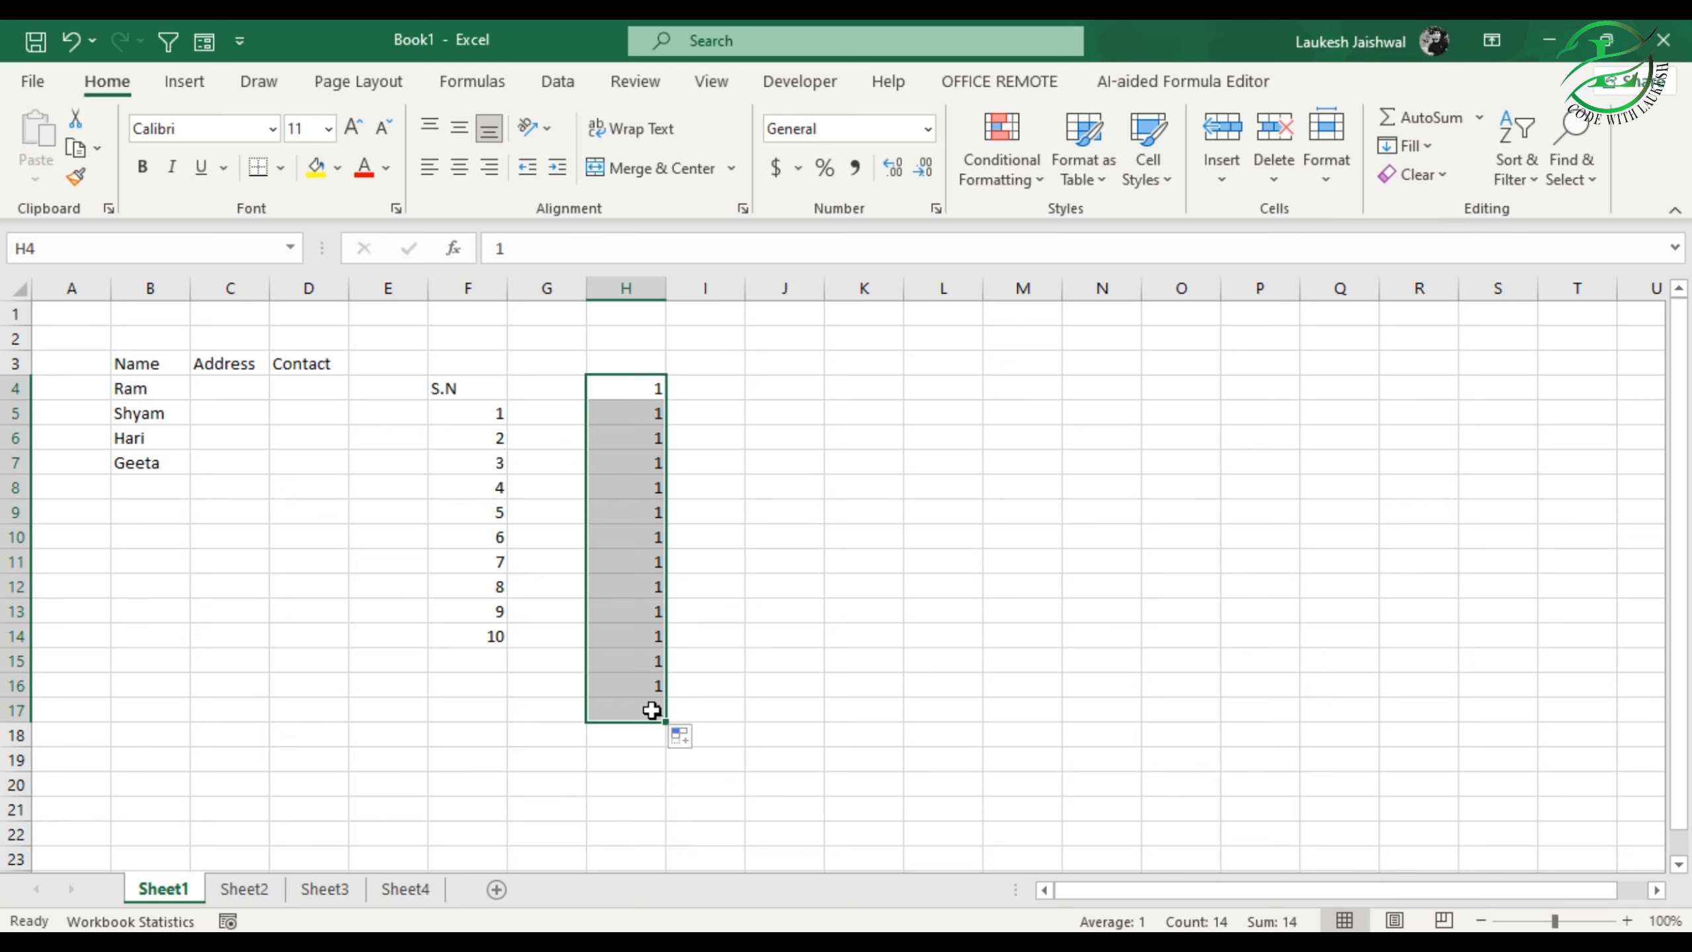
click(686, 738)
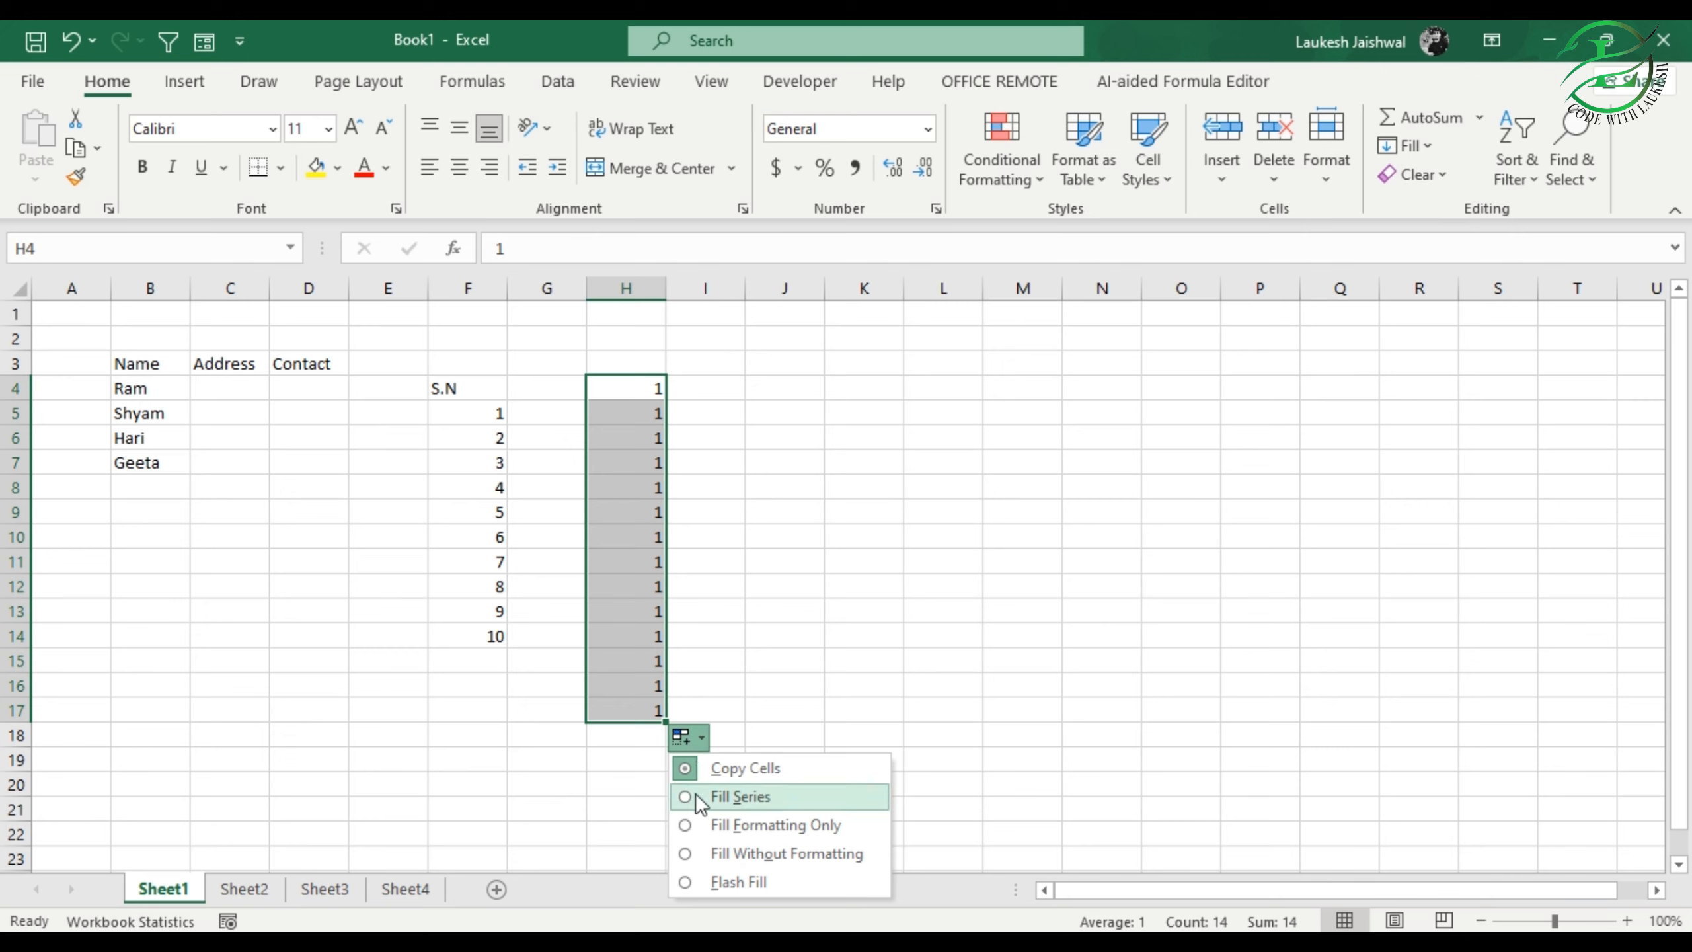
click(733, 797)
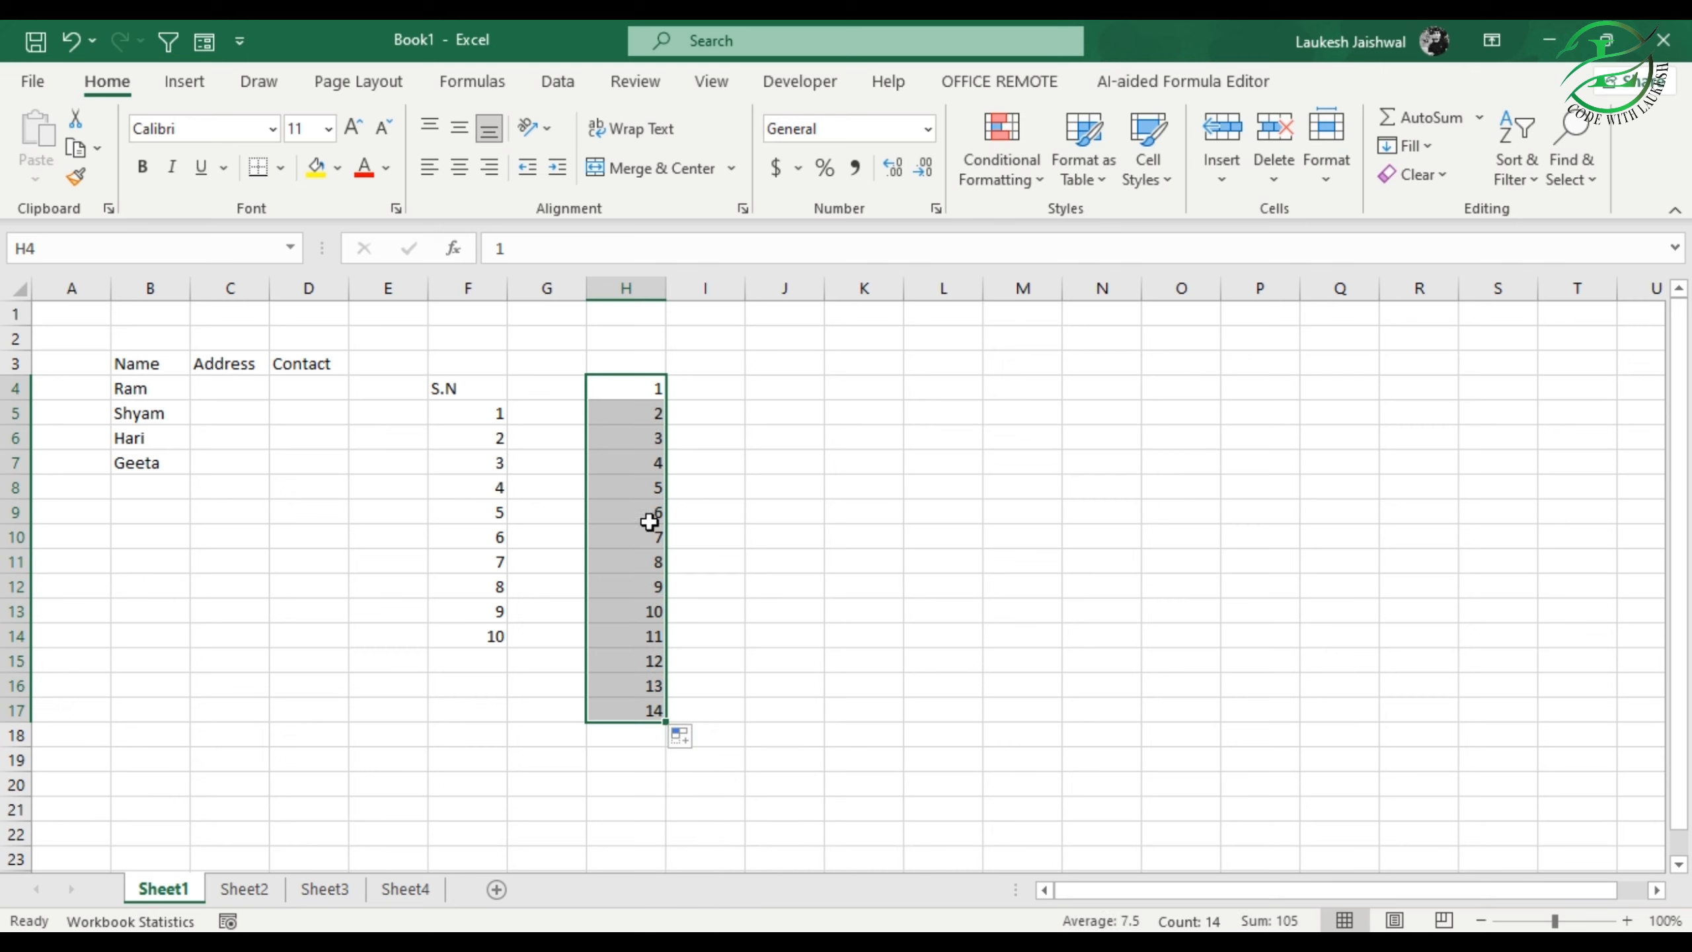
Step: Enter 1 and 2 in cells I4 and I5, and autofill the pattern down to I13
click(708, 393)
text(1)
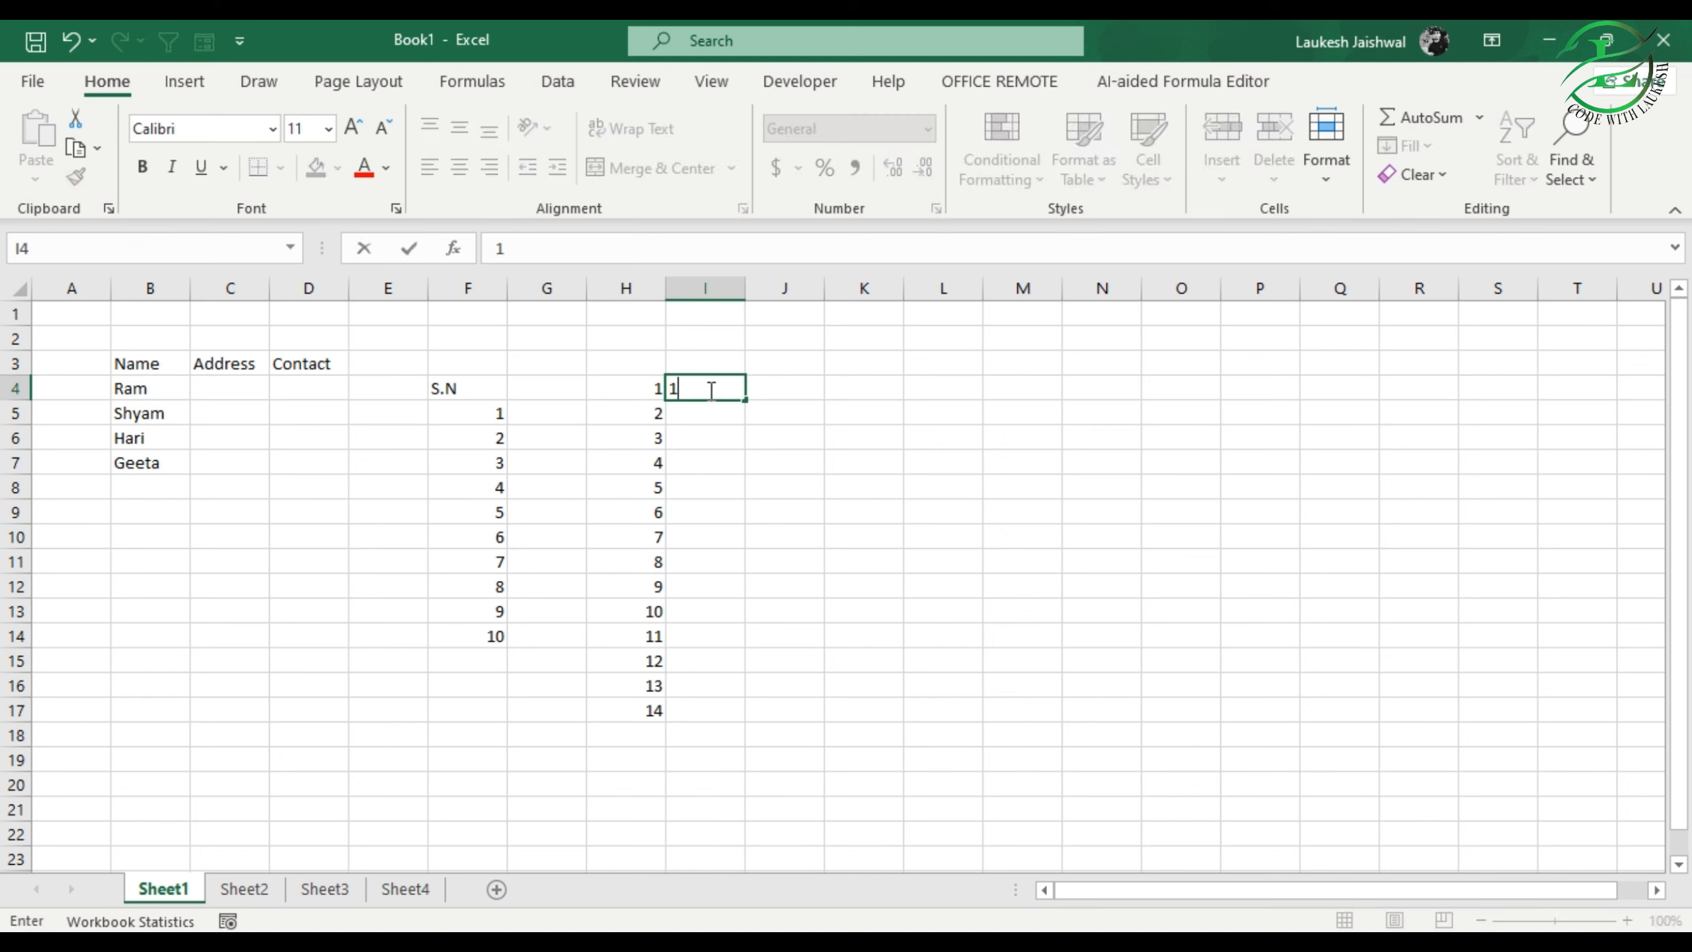
key(Return)
text(2)
key(Return)
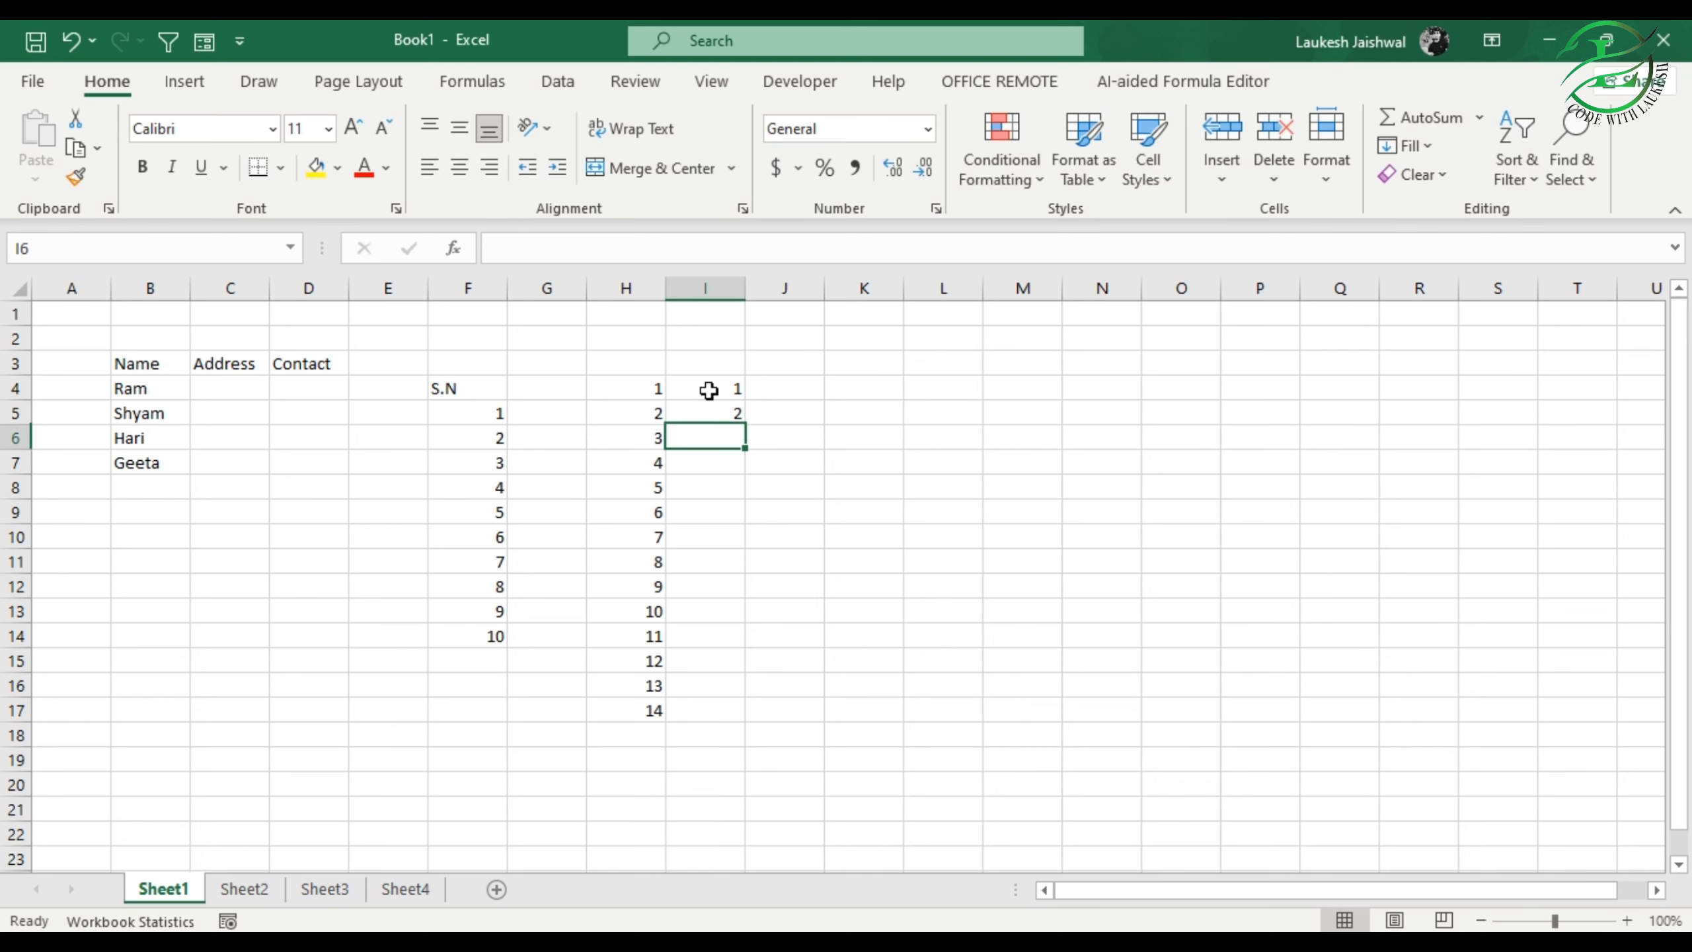
click(720, 388)
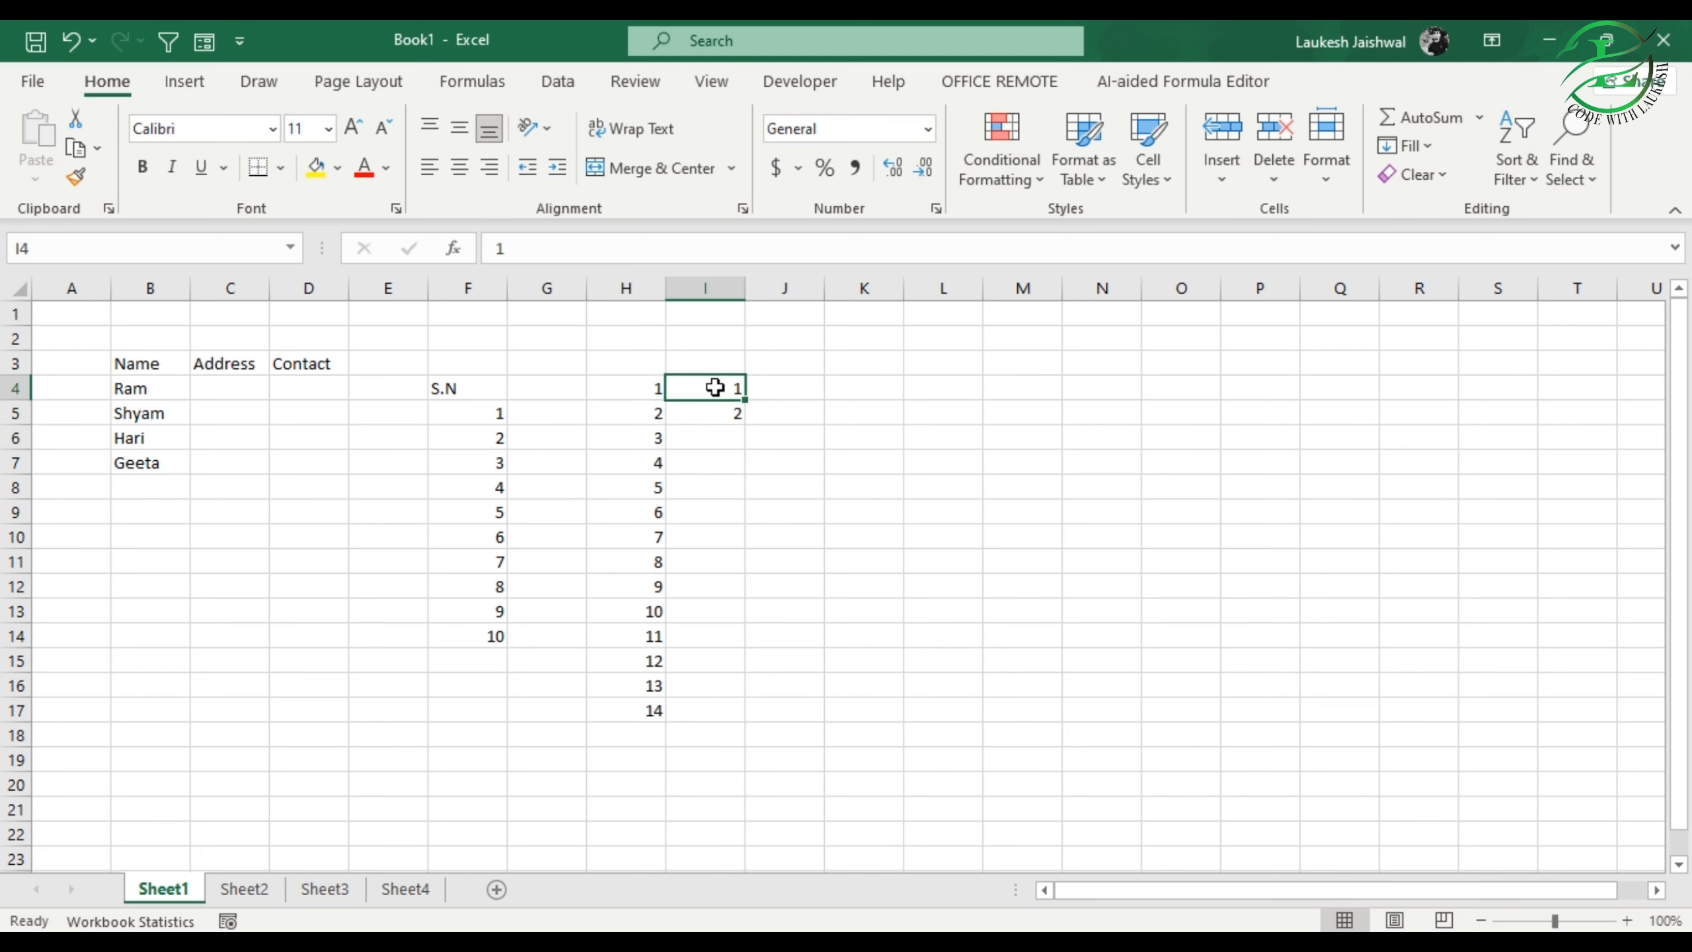
click(733, 414)
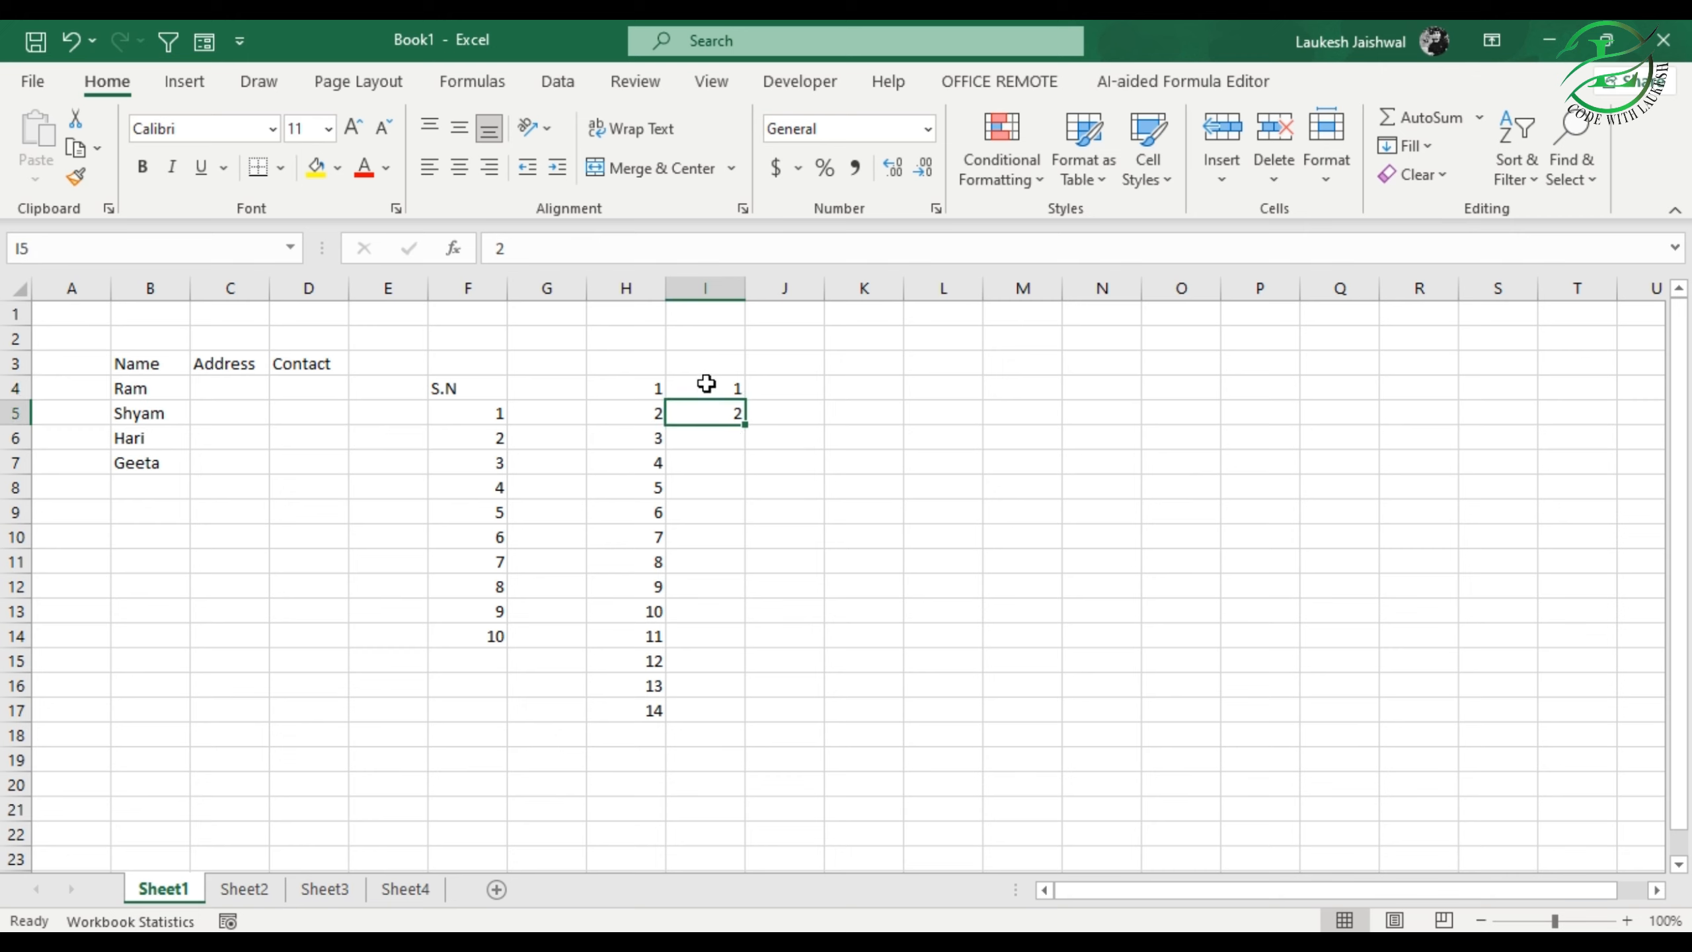
drag(709, 383, 704, 405)
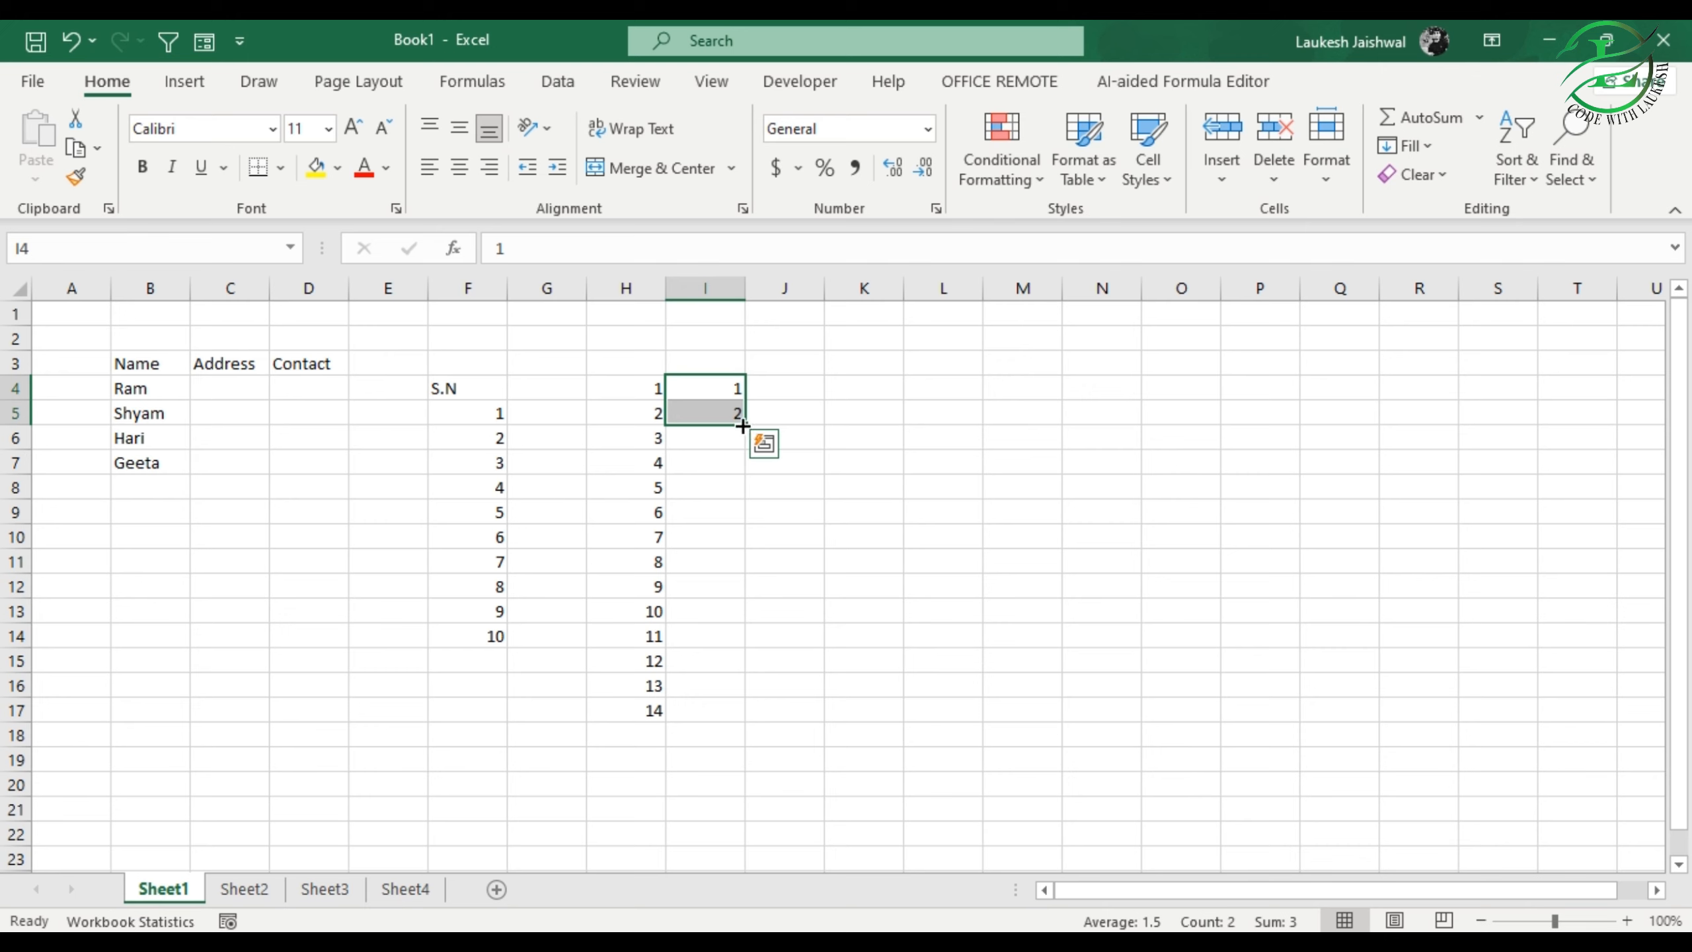
drag(743, 427, 723, 613)
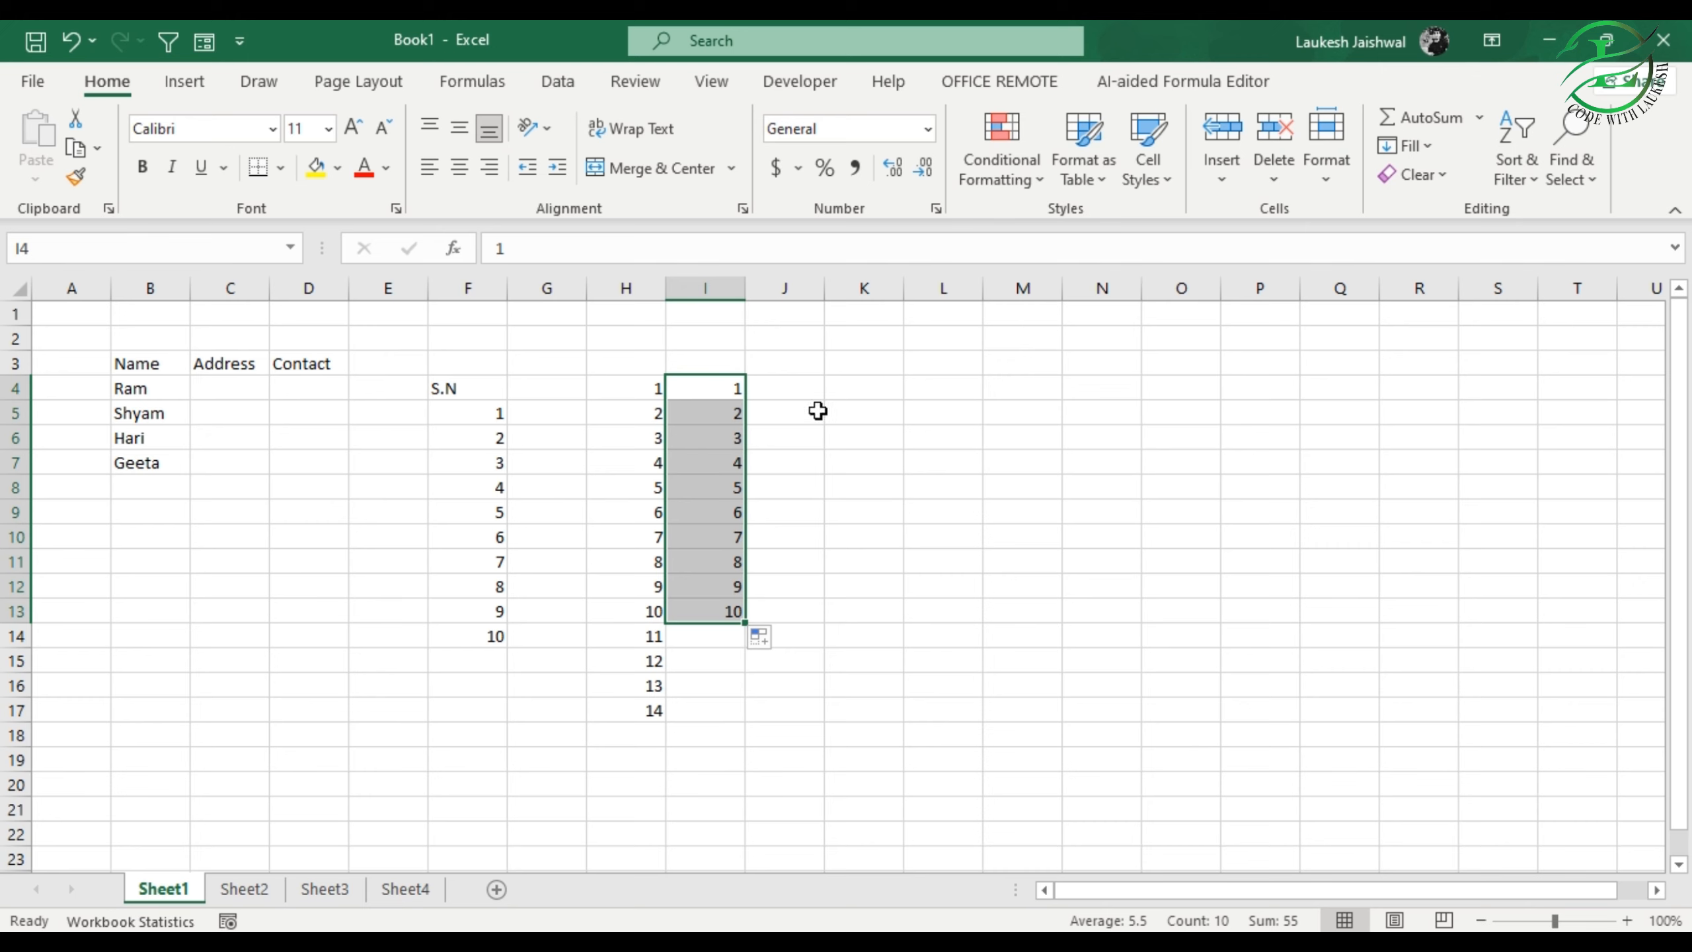
Step: Enter 2 and 4 in cells J4 and J5, and autofill the multiples of 2 down to J13
click(801, 394)
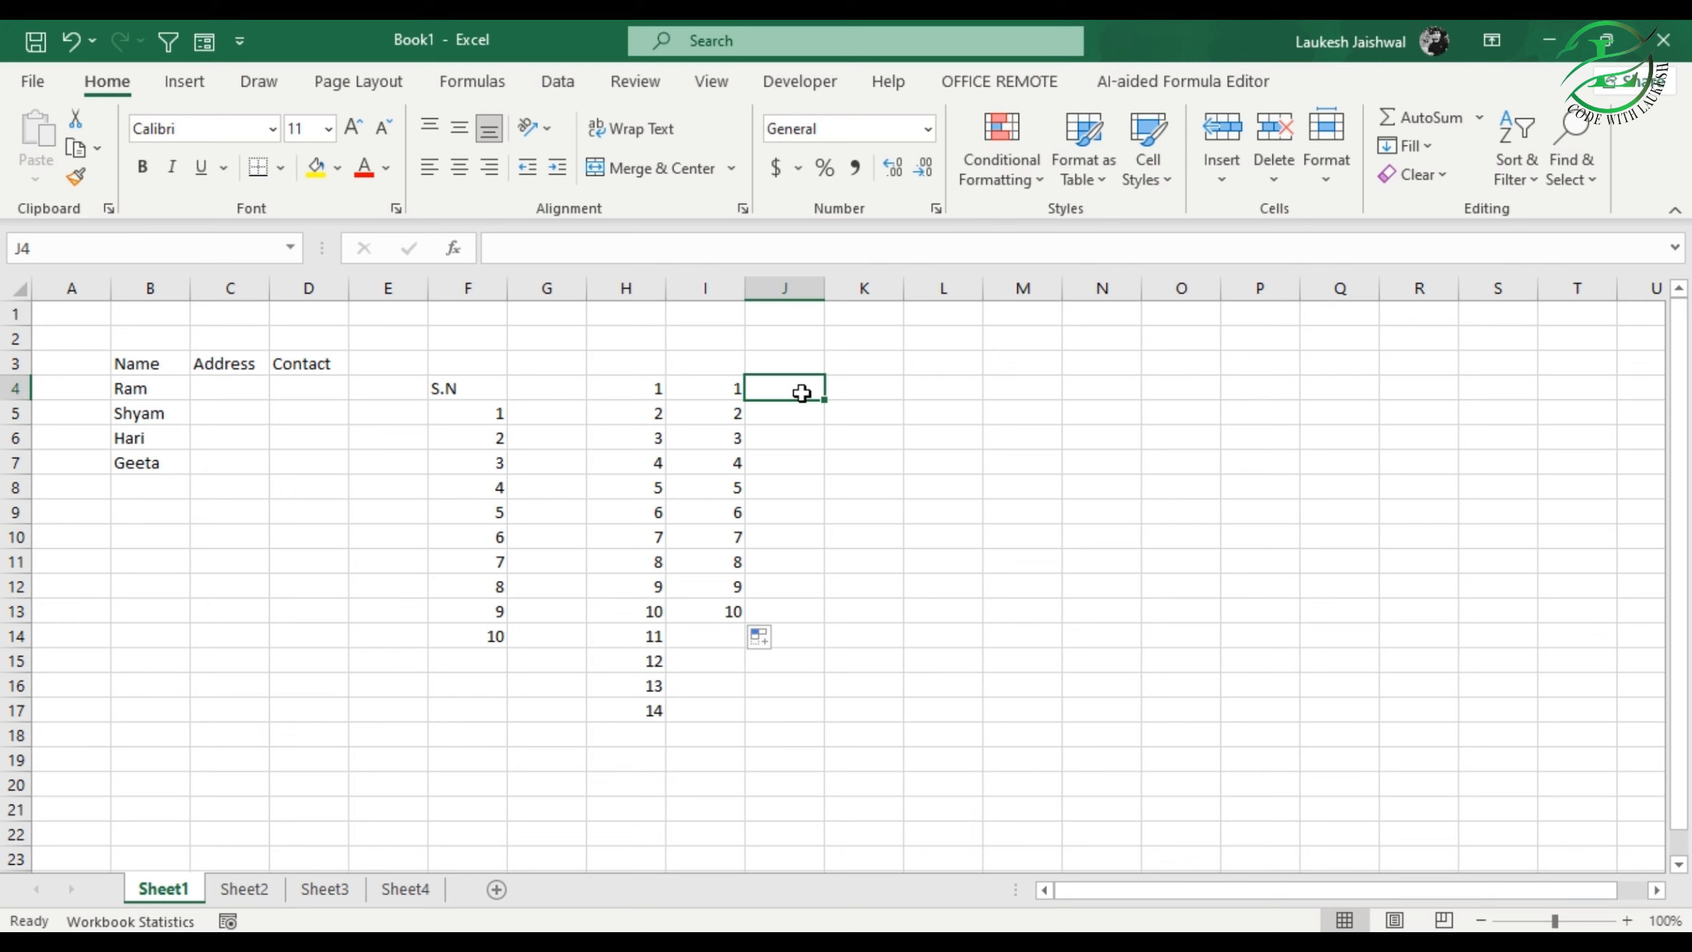
text(2)
key(Return)
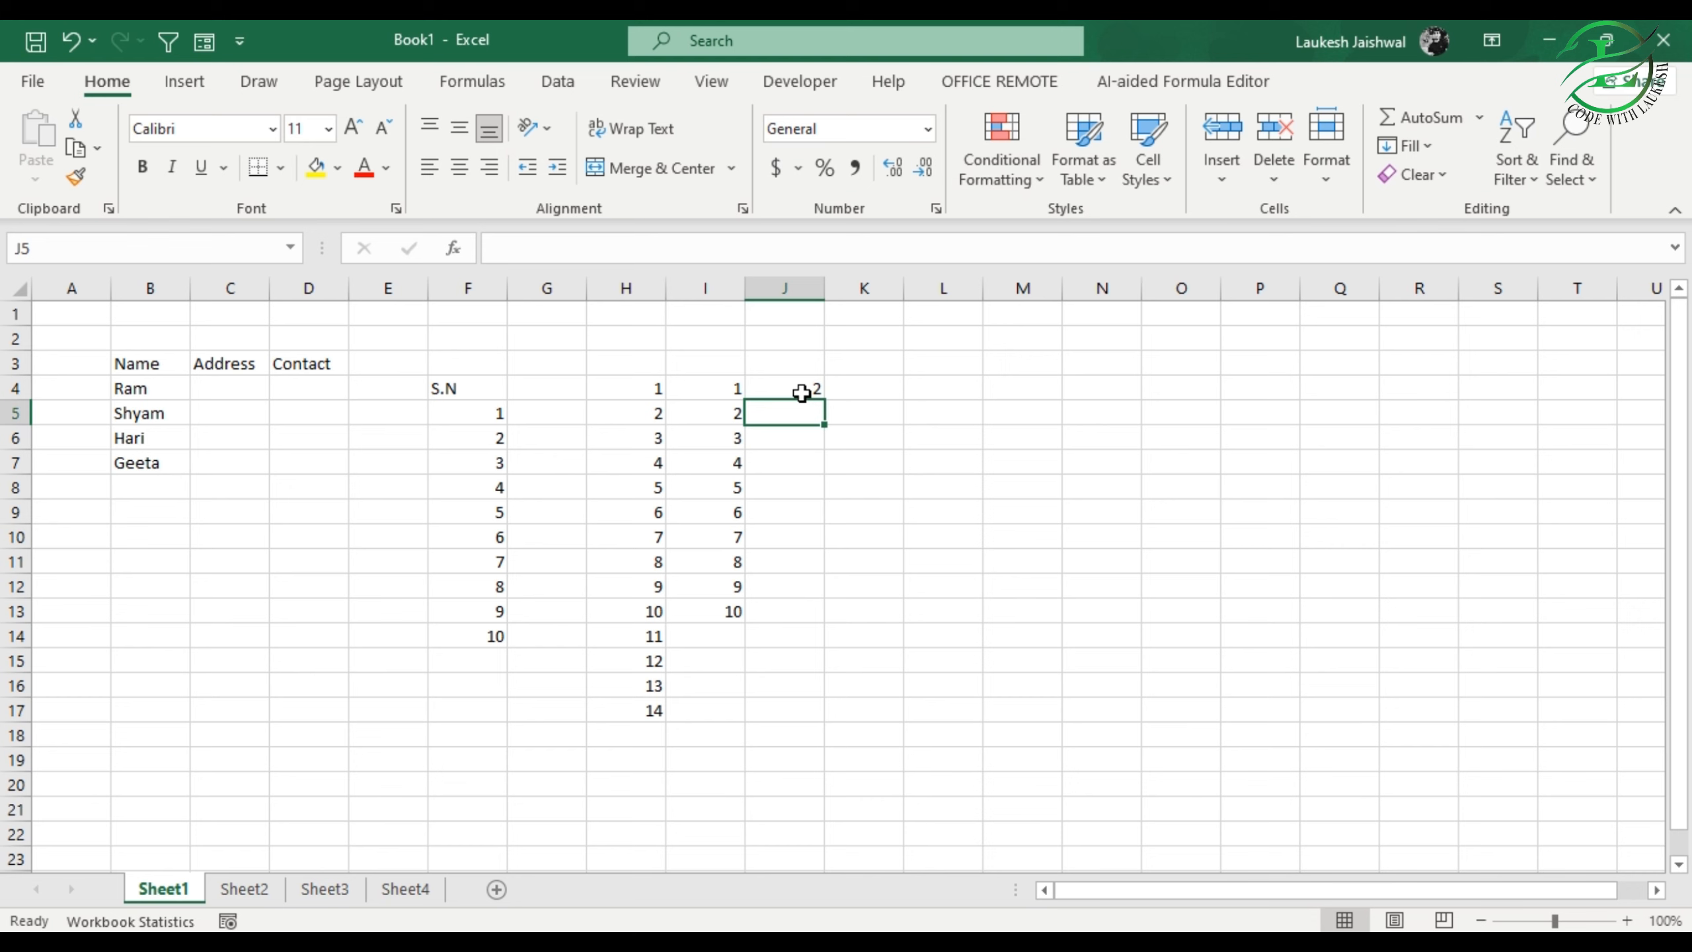
text(4)
key(Return)
drag(801, 393, 824, 627)
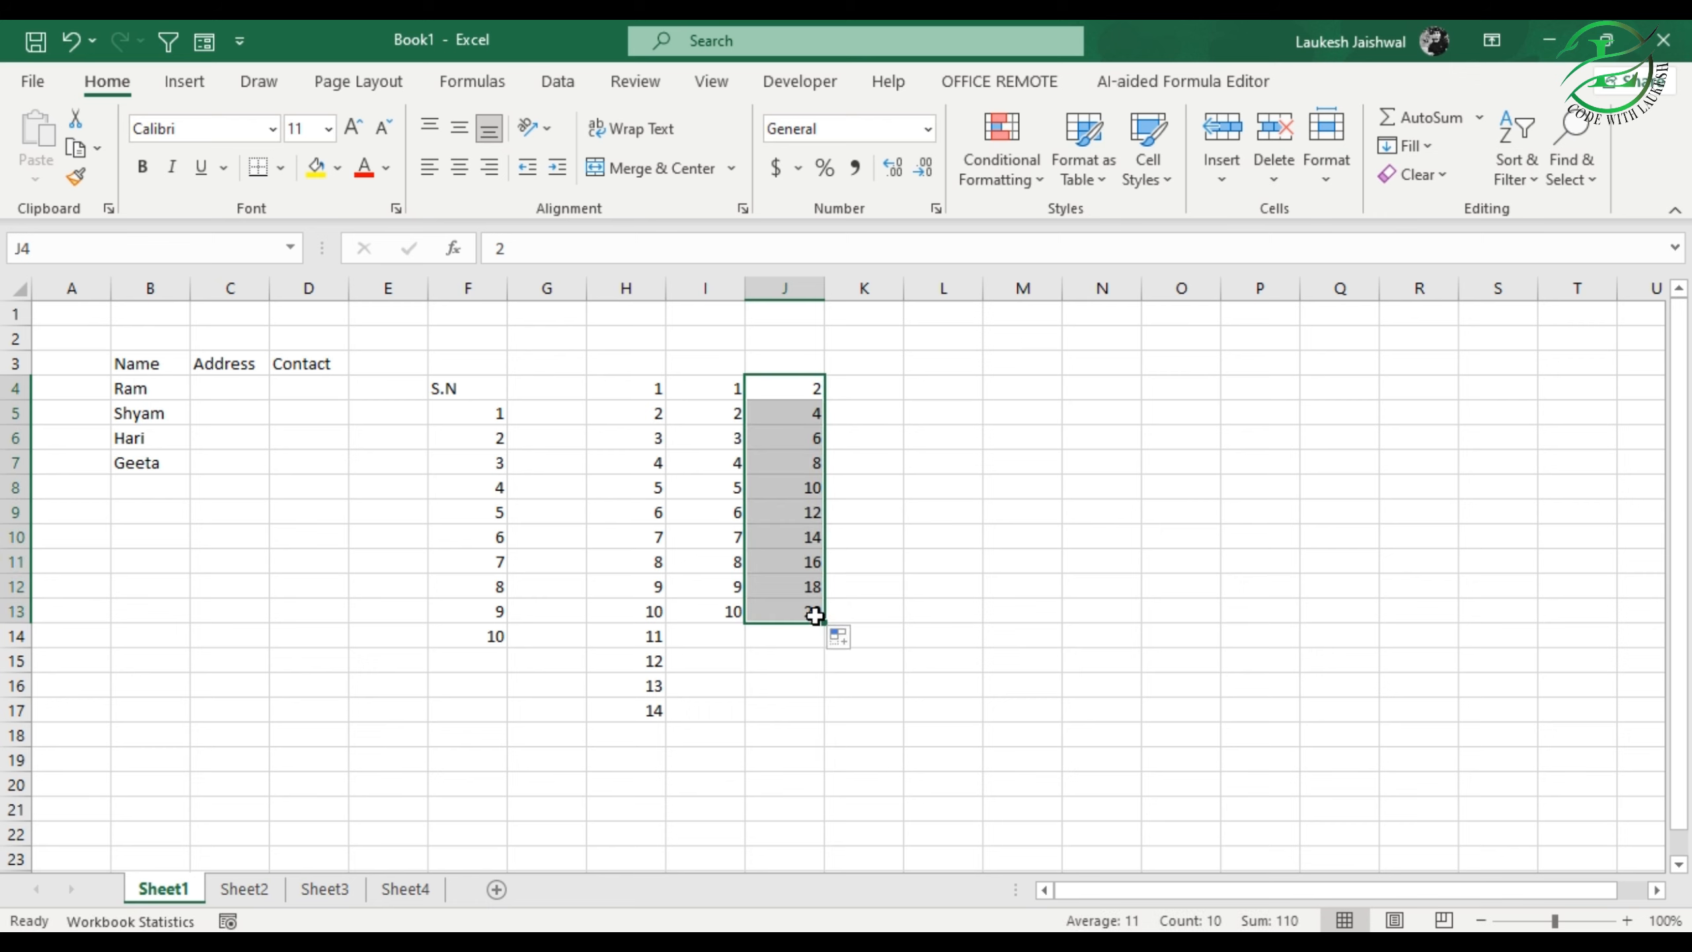
Step: Enter 13 and 26 in cells K4 and K5, and autofill the multiples of 13 down to K13
click(900, 395)
text(13)
key(Return)
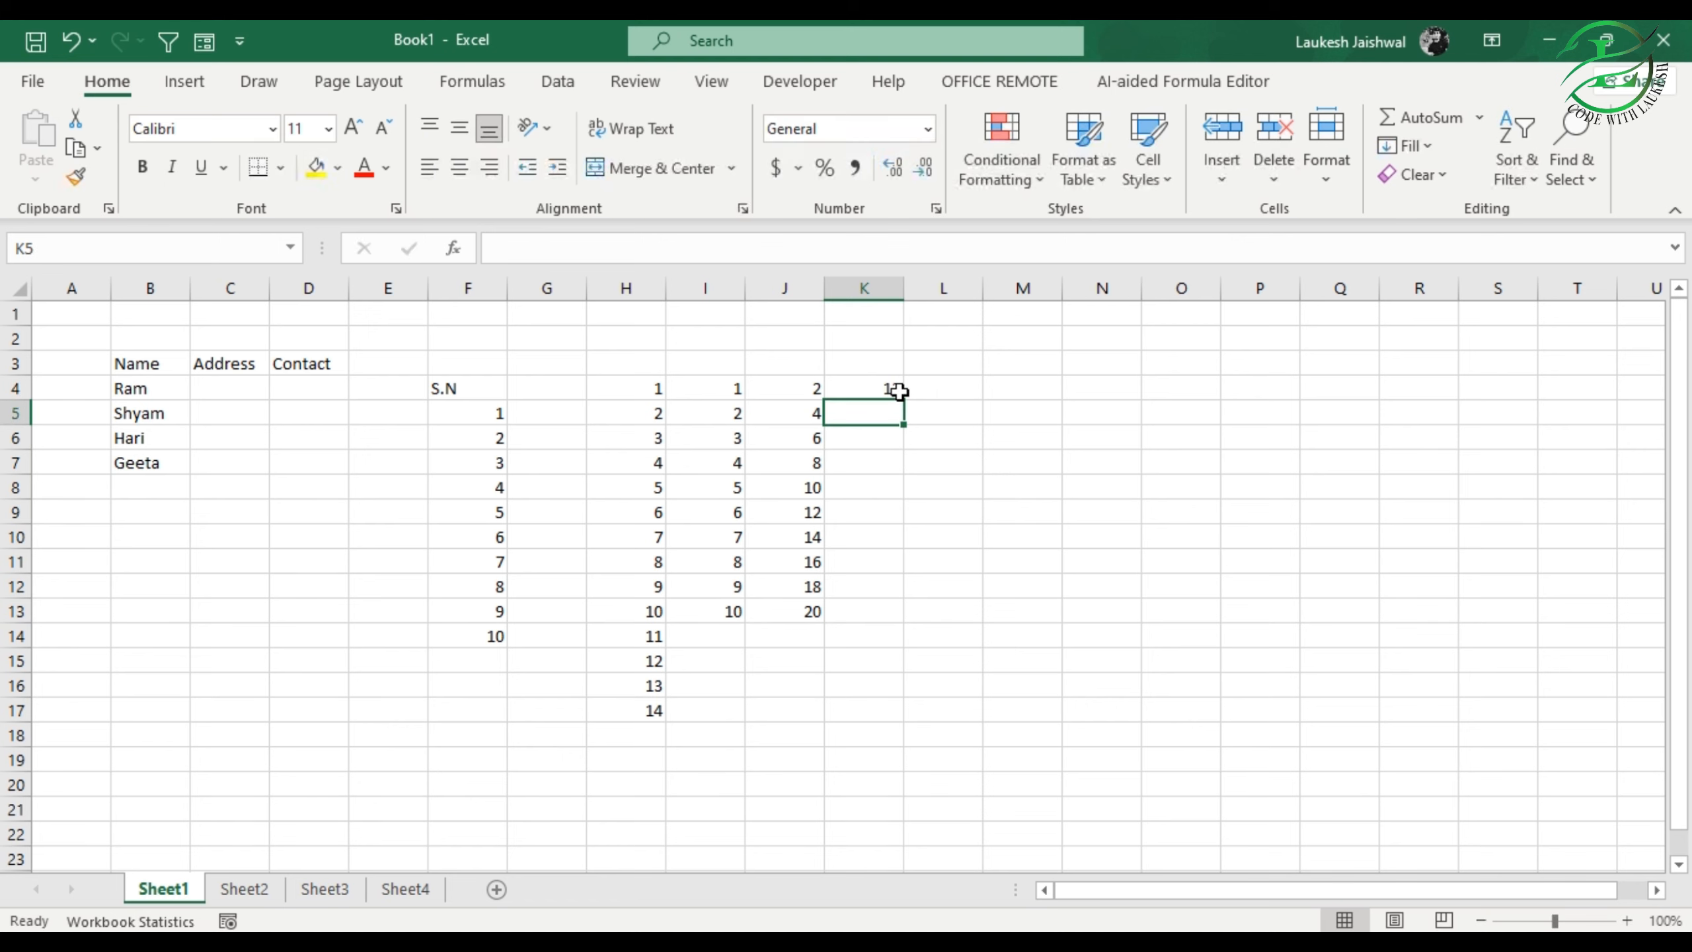
text(26)
key(Return)
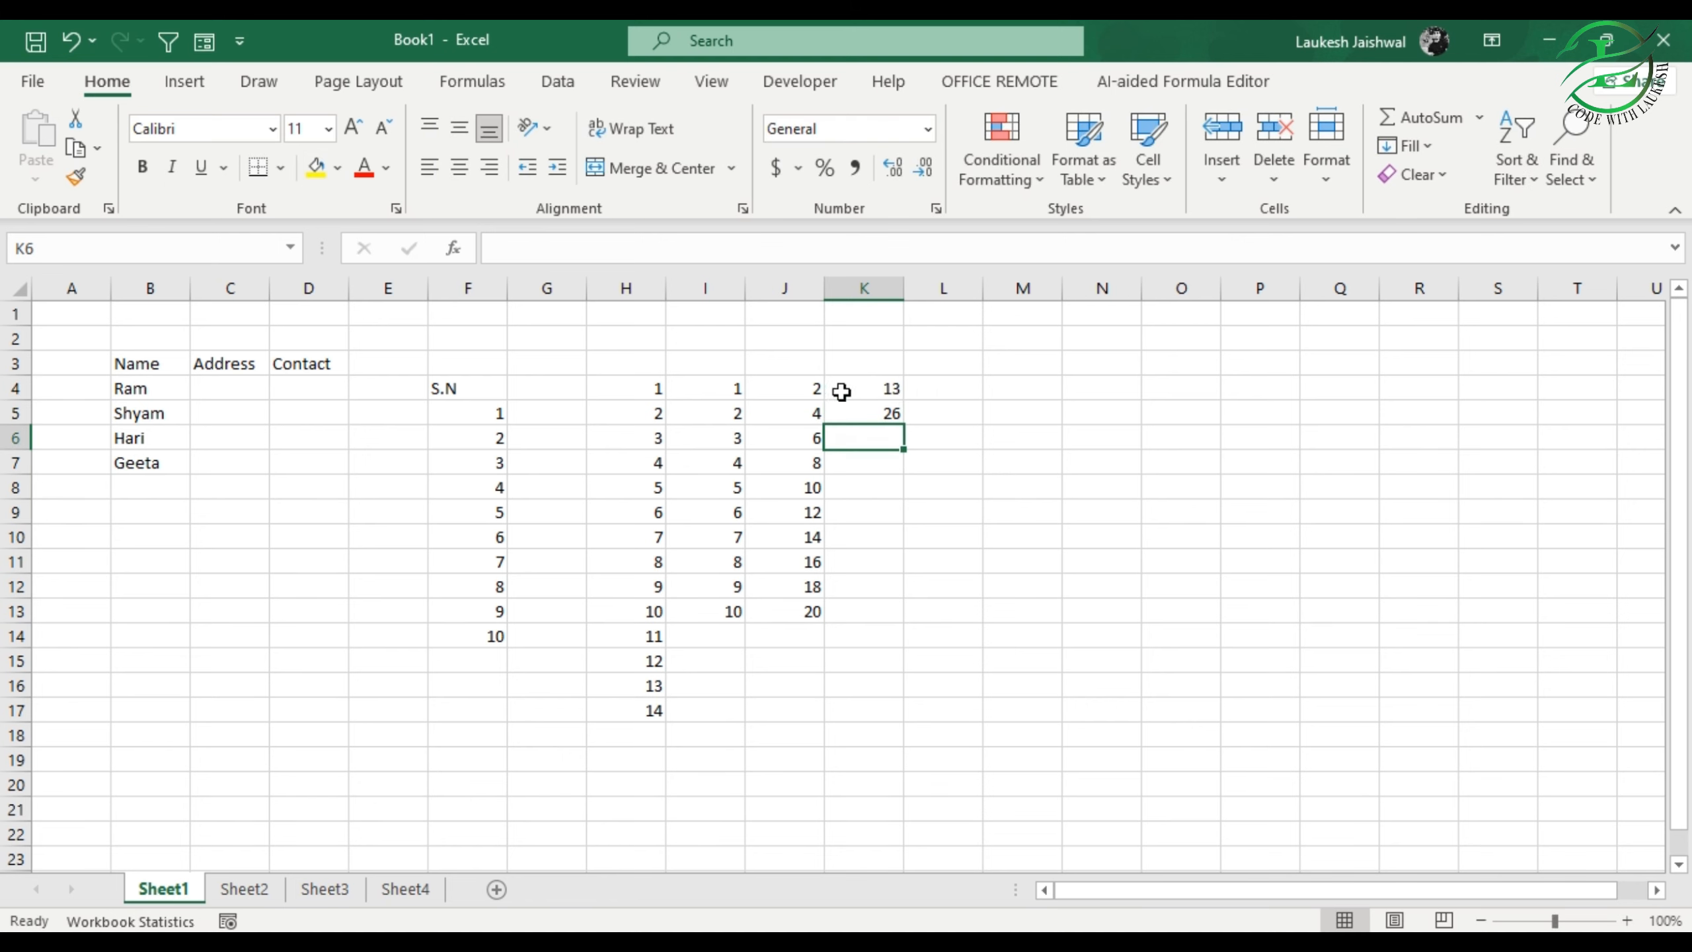
click(887, 394)
drag(887, 393, 900, 627)
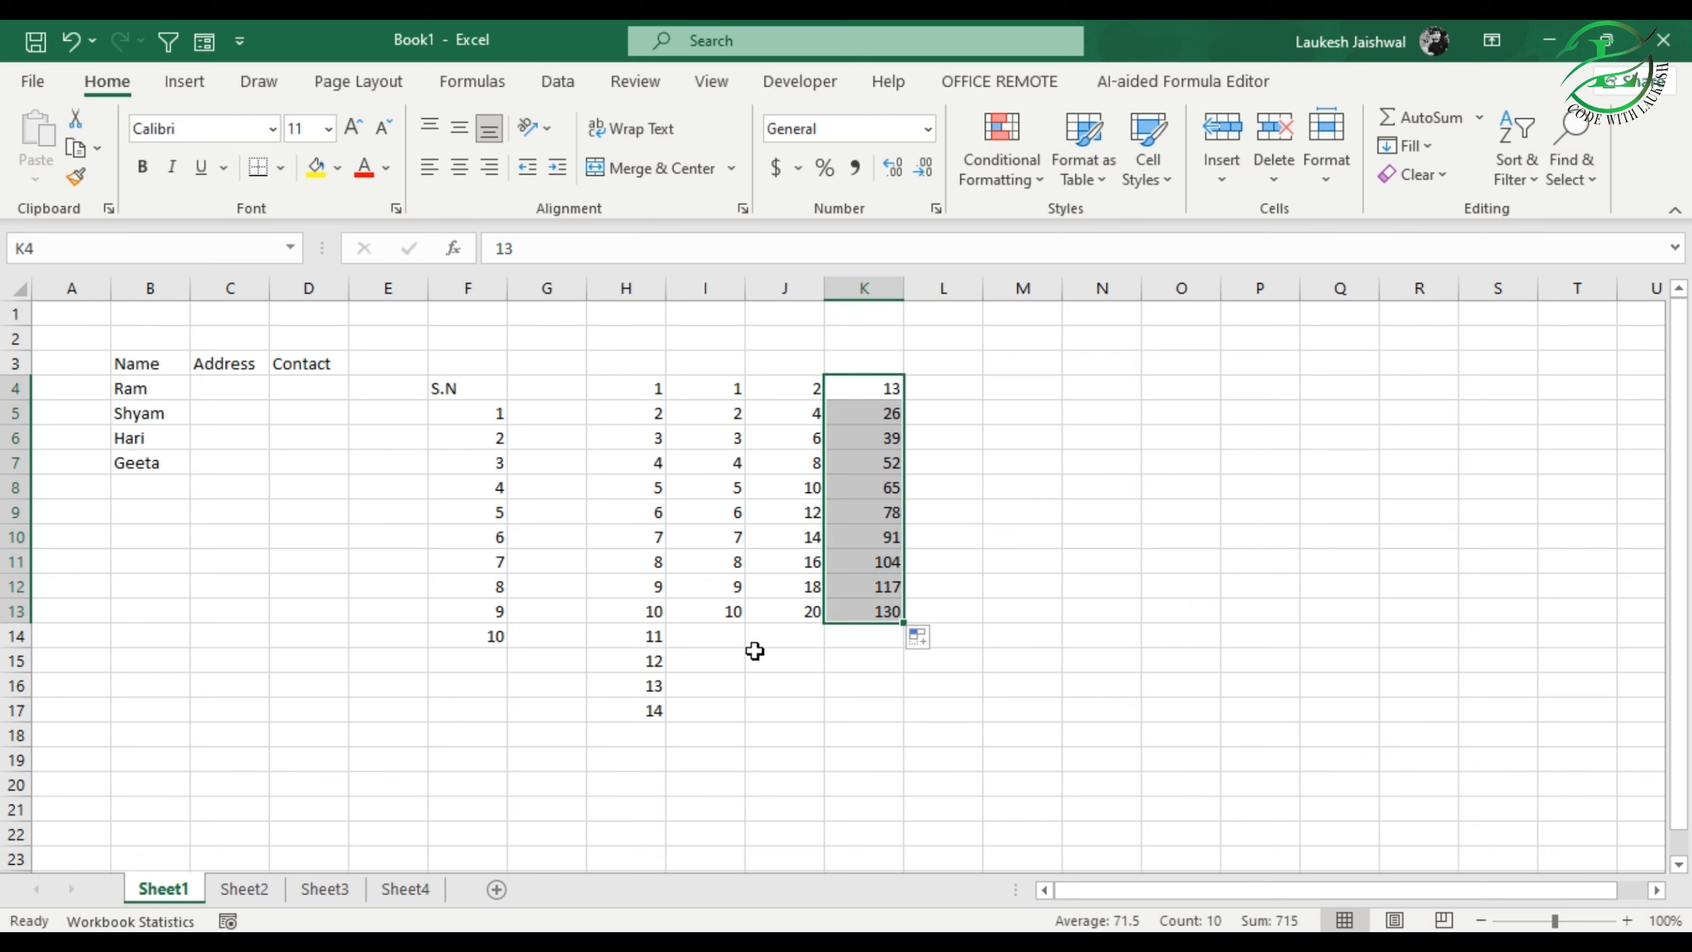
click(951, 394)
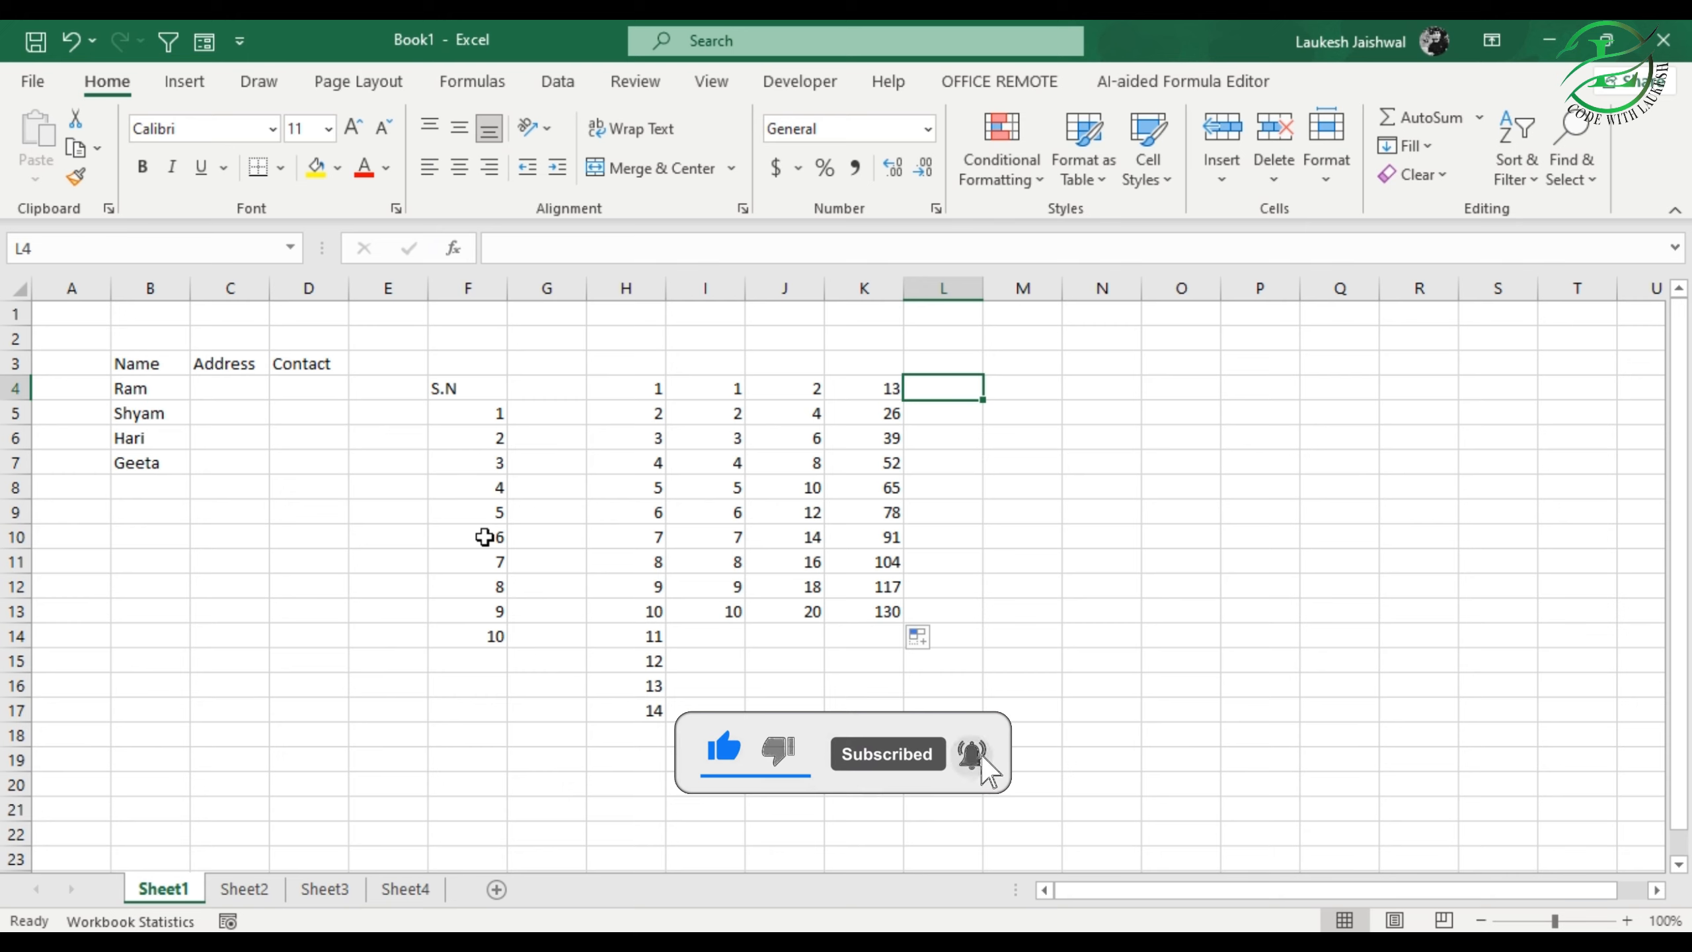
Step: Save the workbook in the OneDrive Desktop folder with the file name codewithlaukesh
click(404, 481)
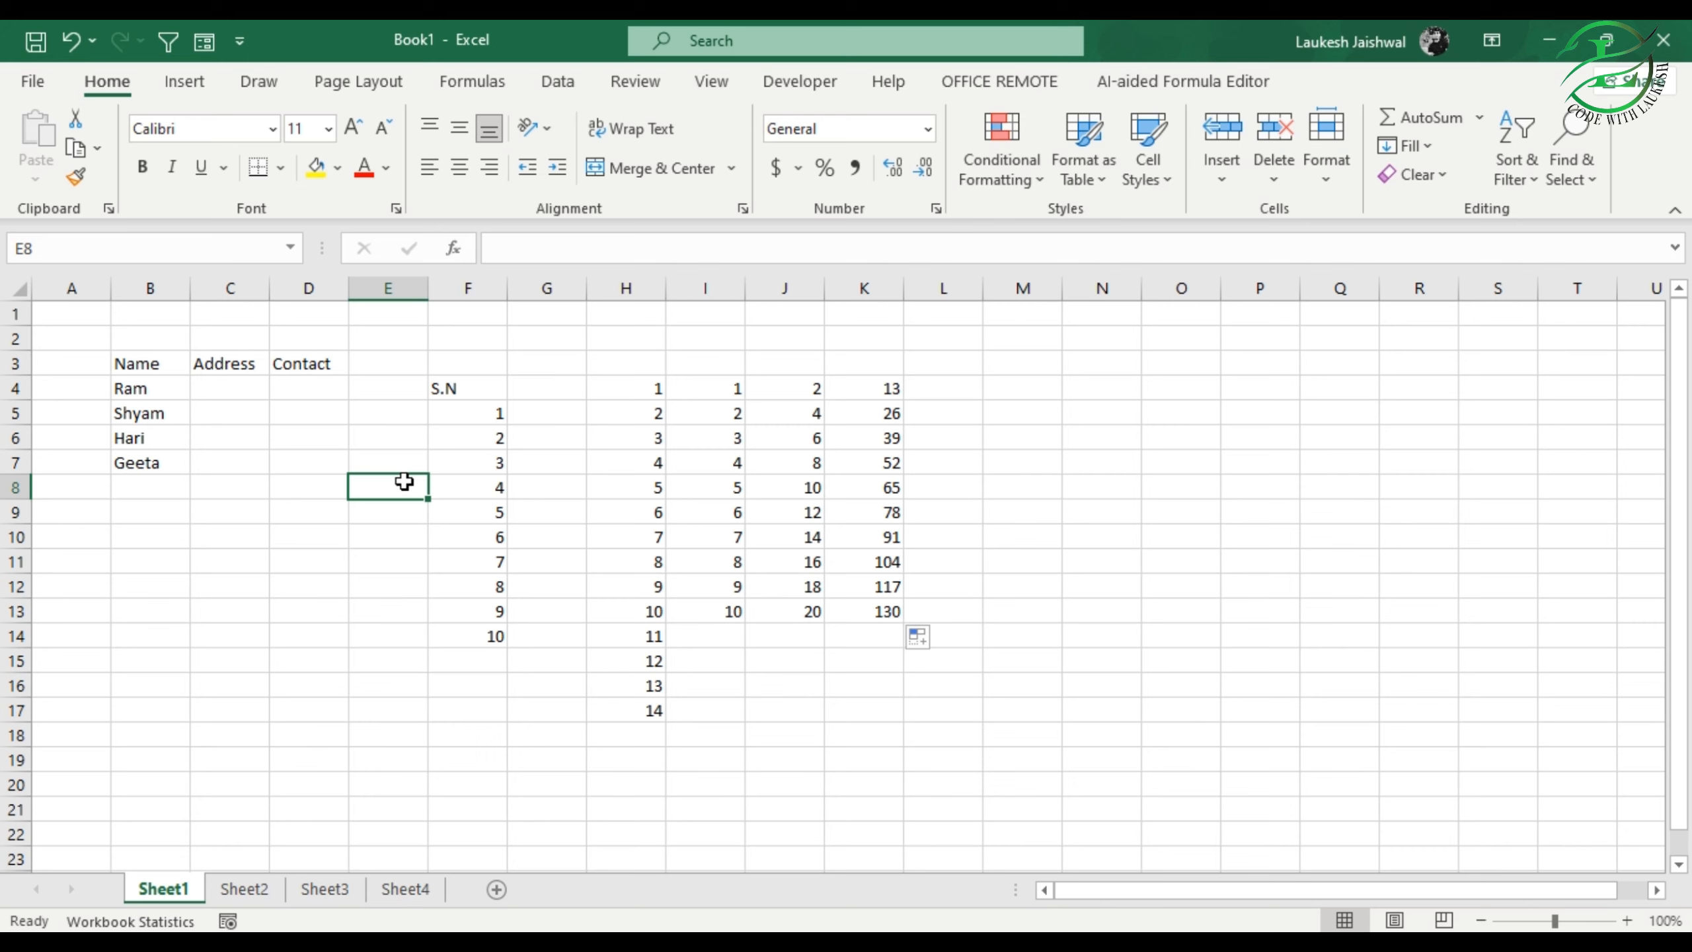
click(32, 85)
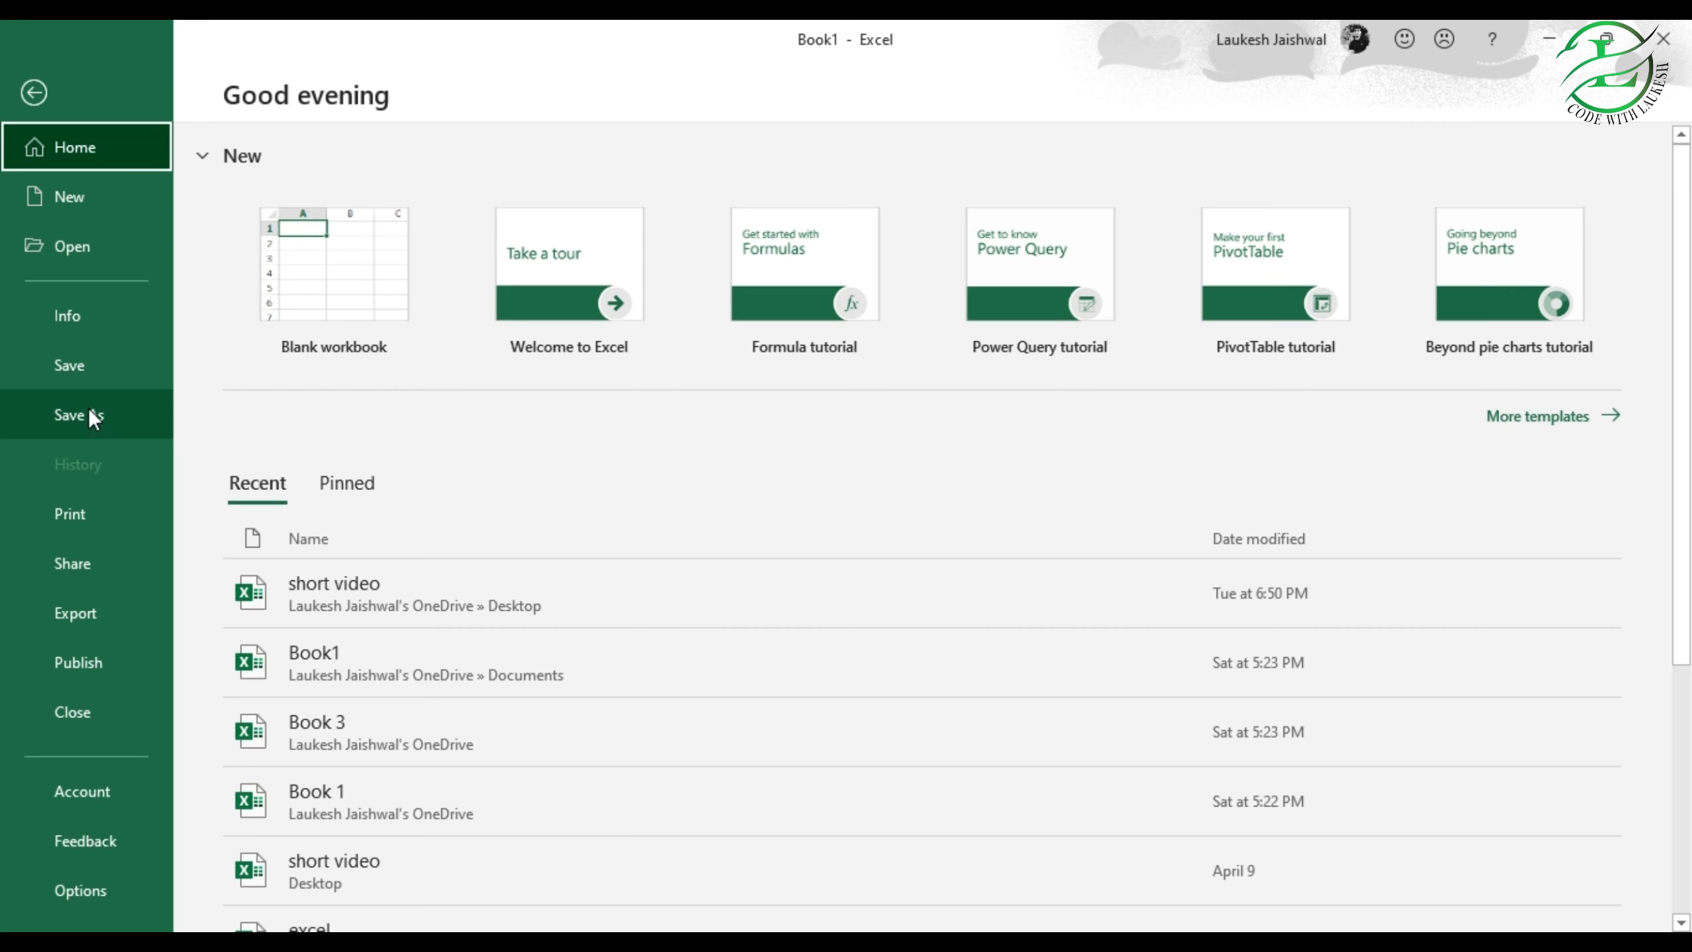
click(87, 366)
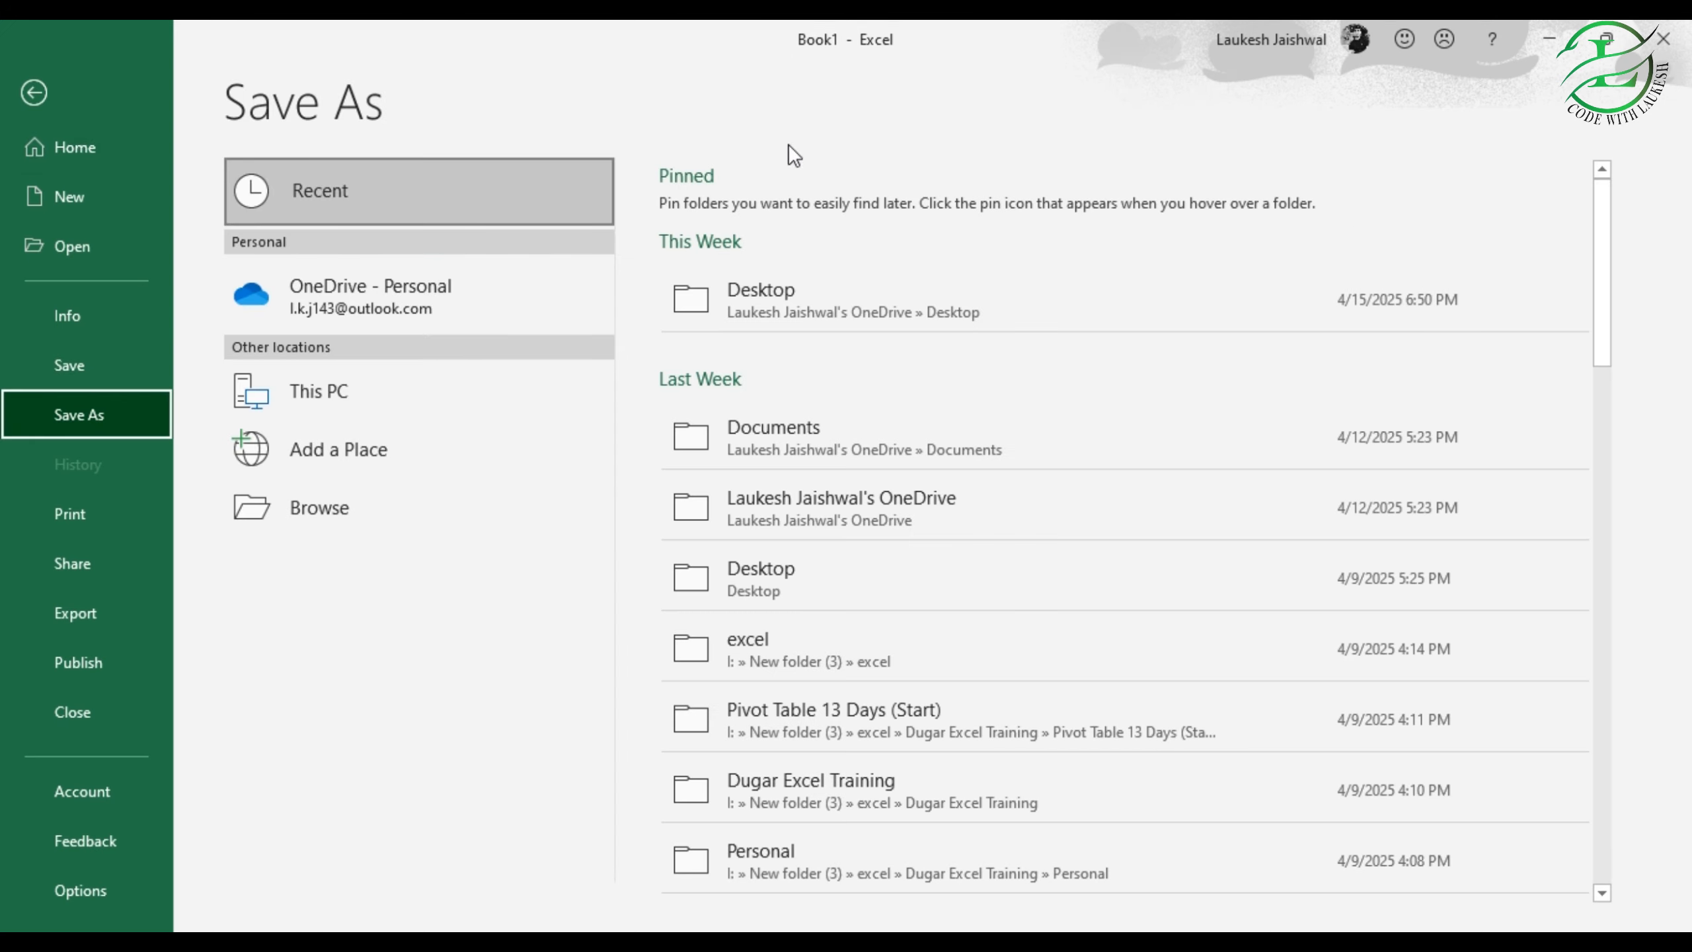
click(317, 507)
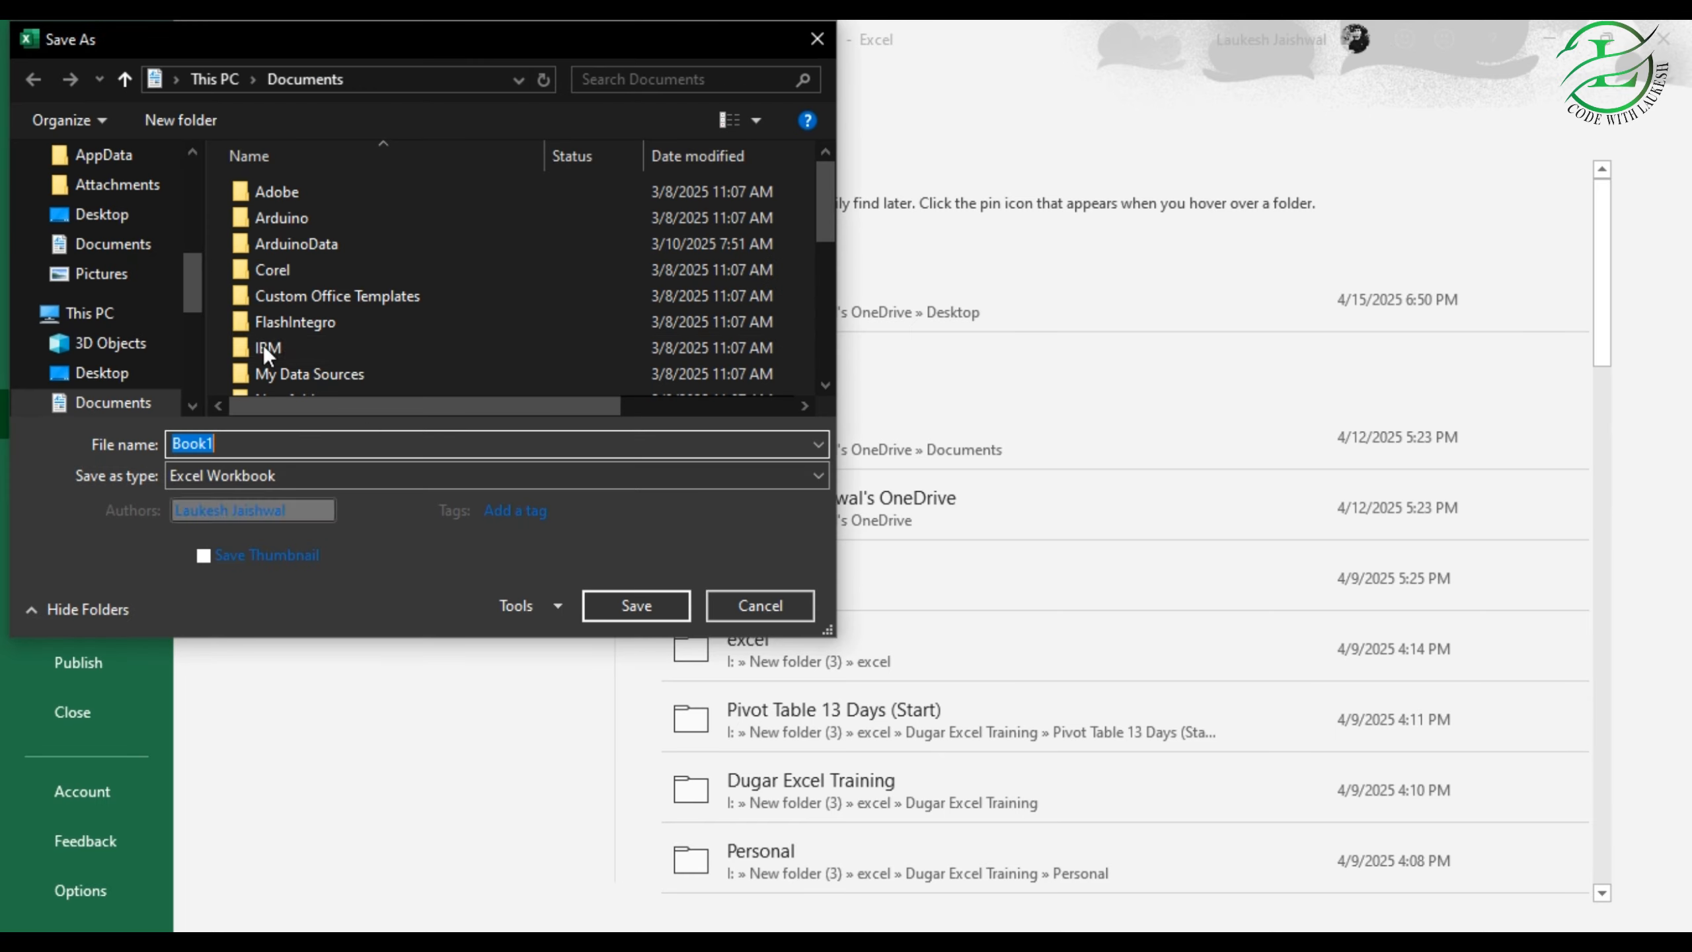
click(101, 214)
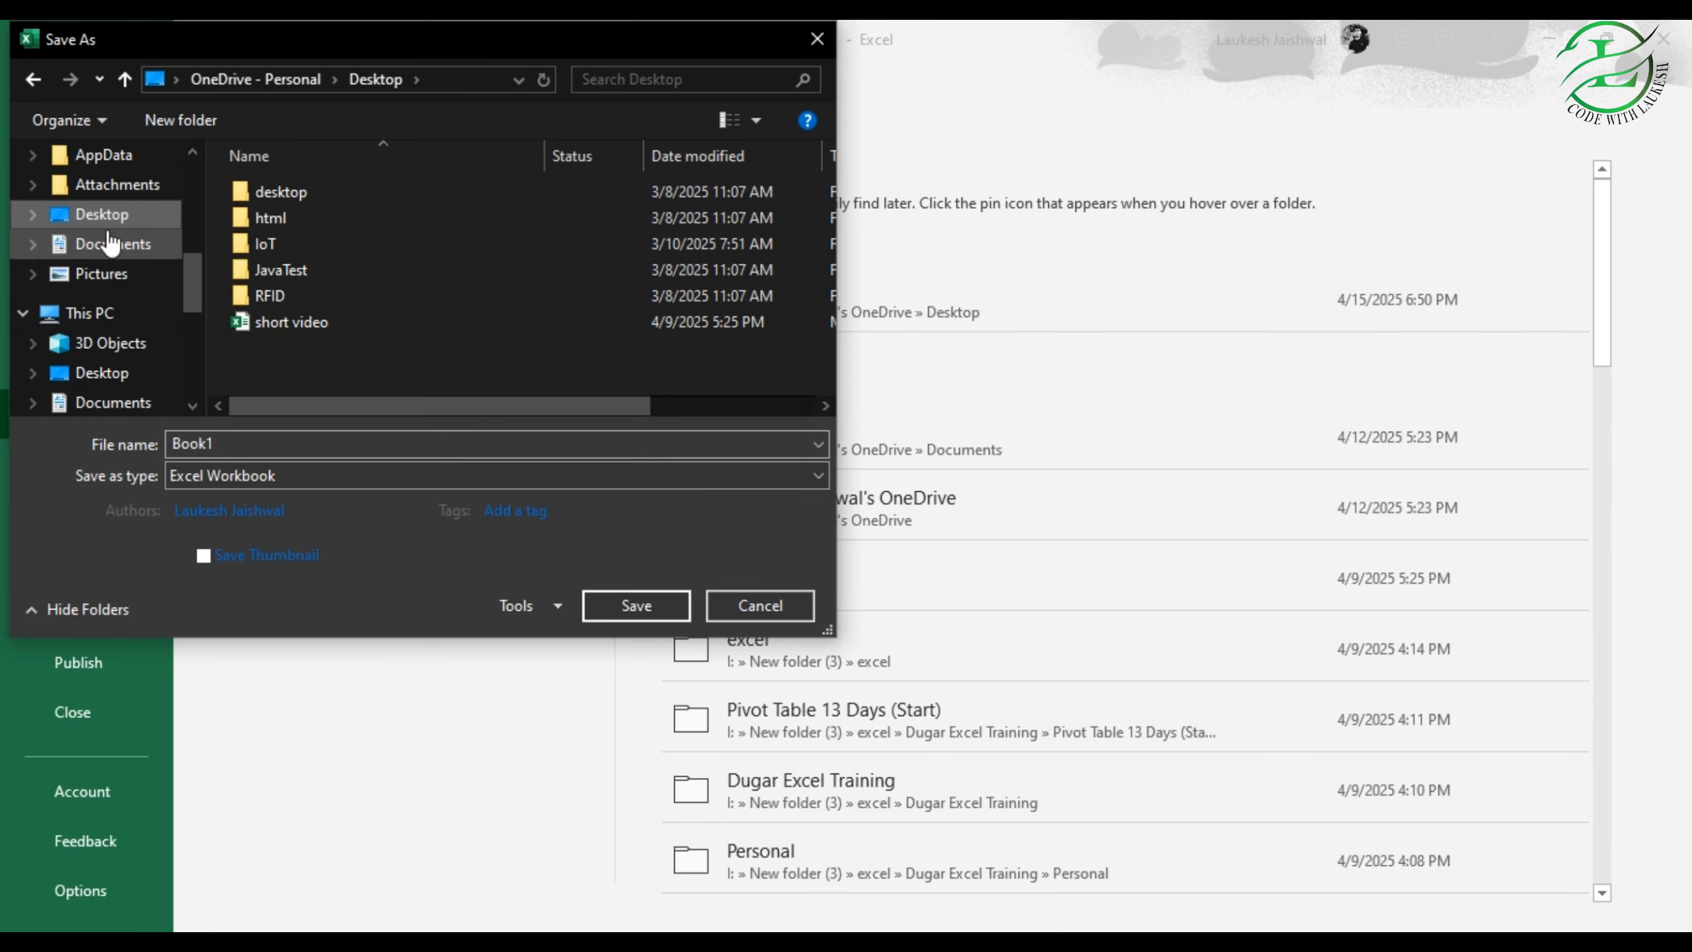
double_click(241, 441)
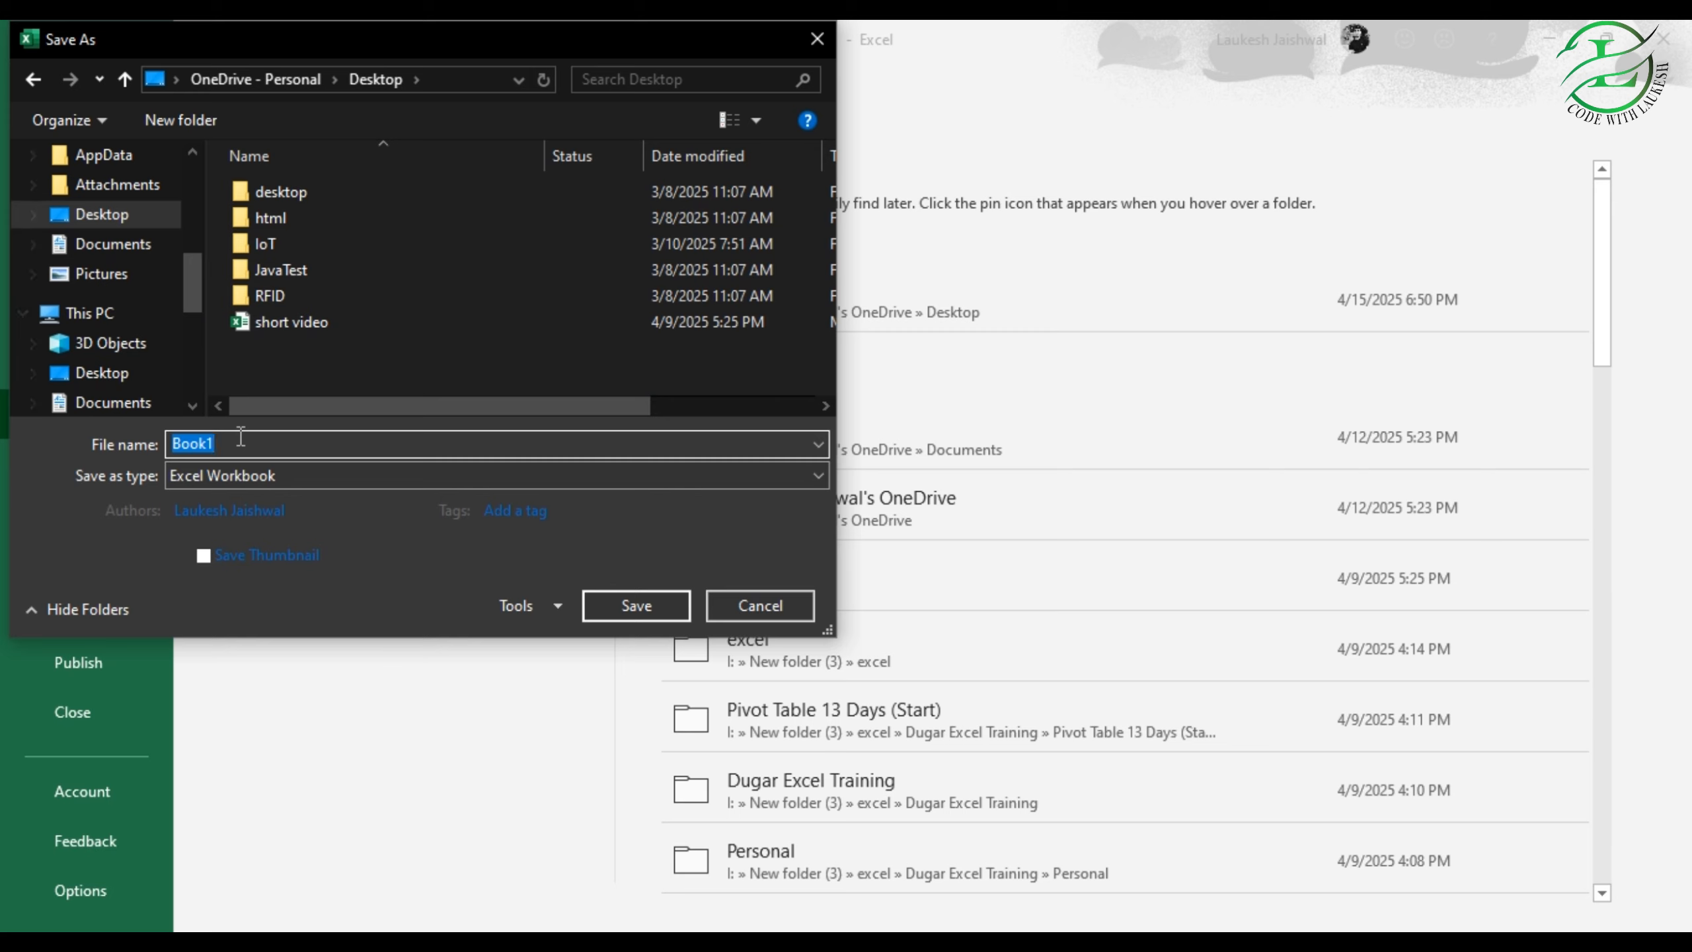
text(codewithlaukesh)
click(627, 600)
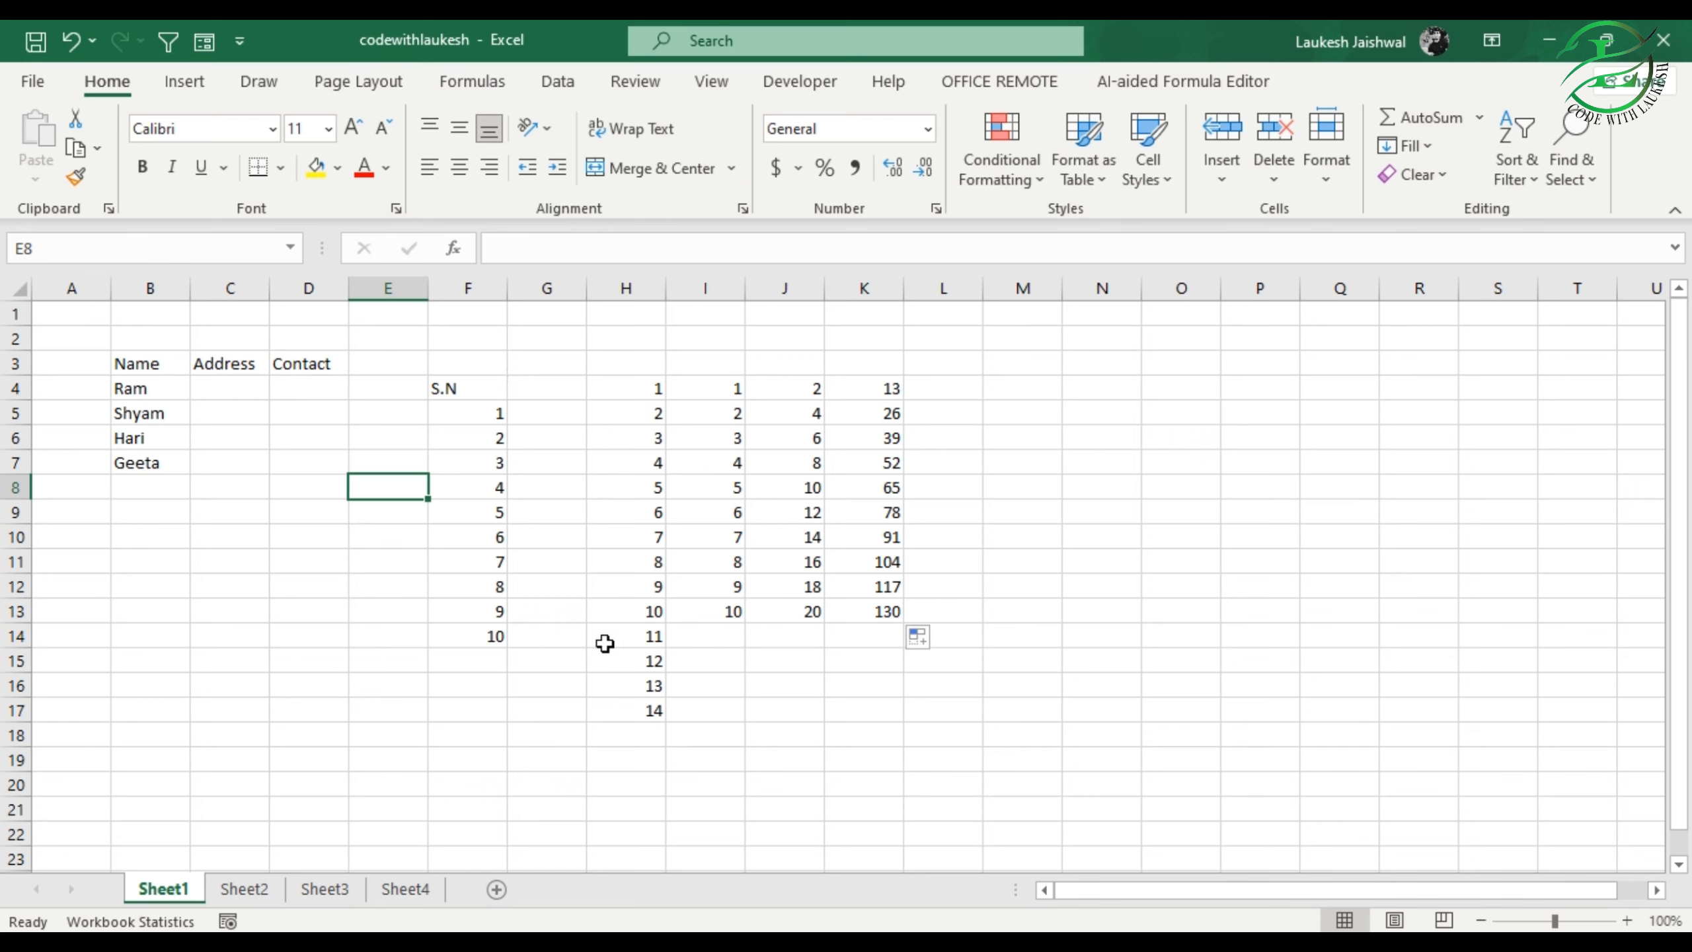
Step: Delete the S.N list and all the number series in the range F4:L18
click(782, 735)
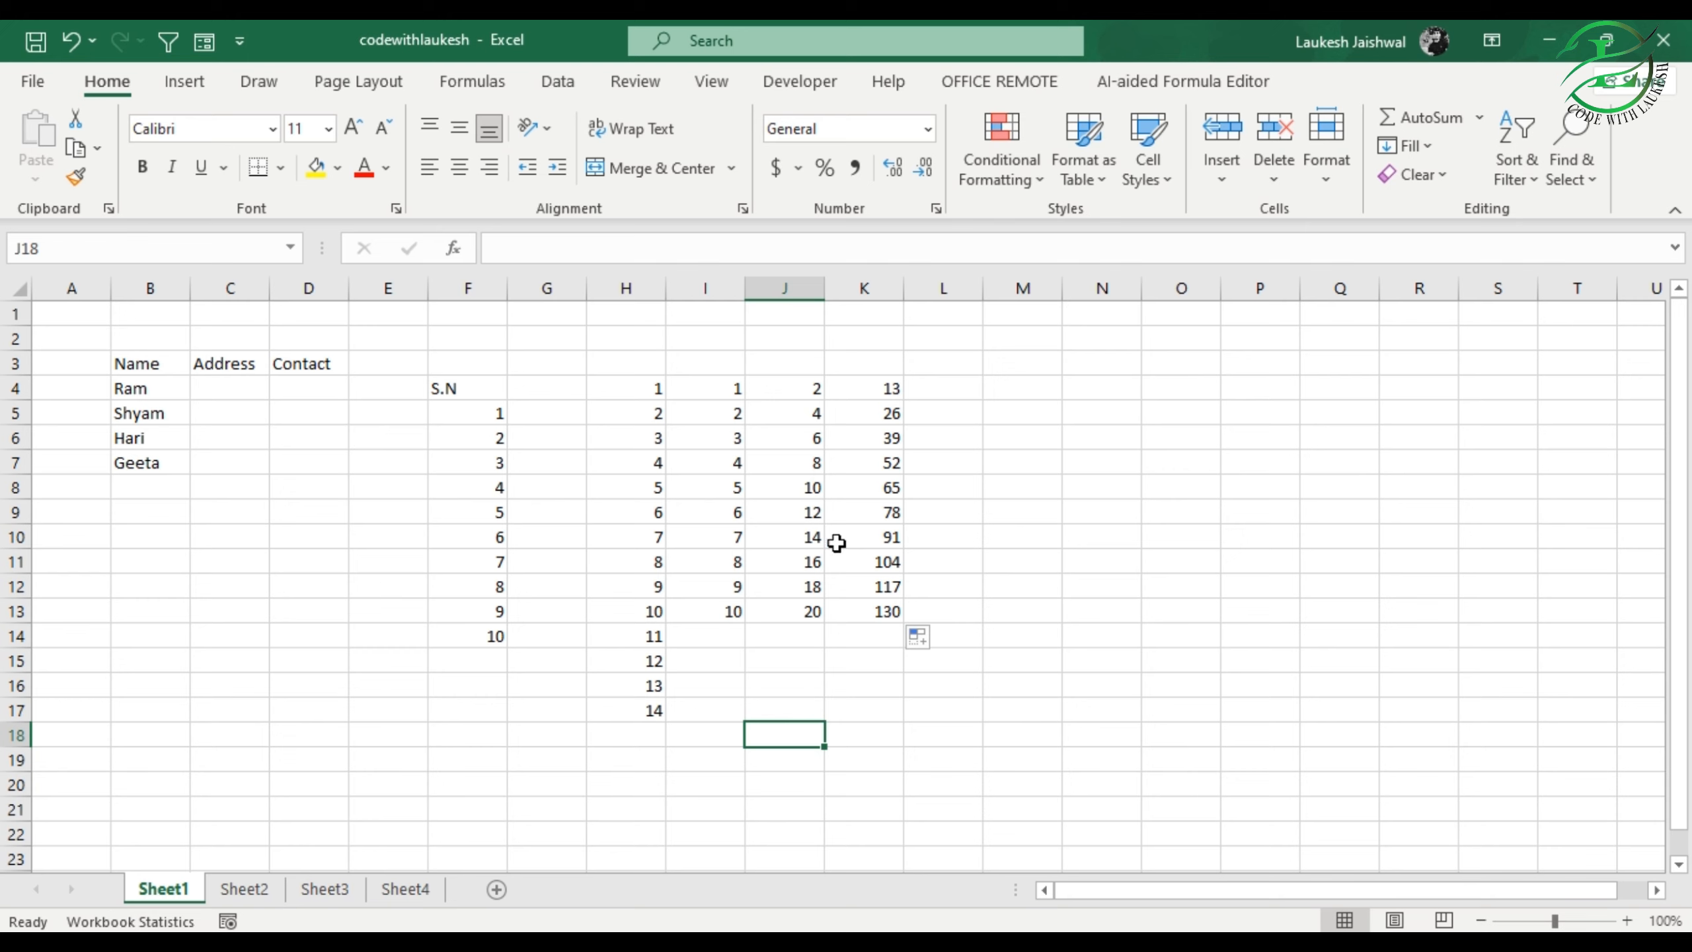
drag(477, 385, 912, 741)
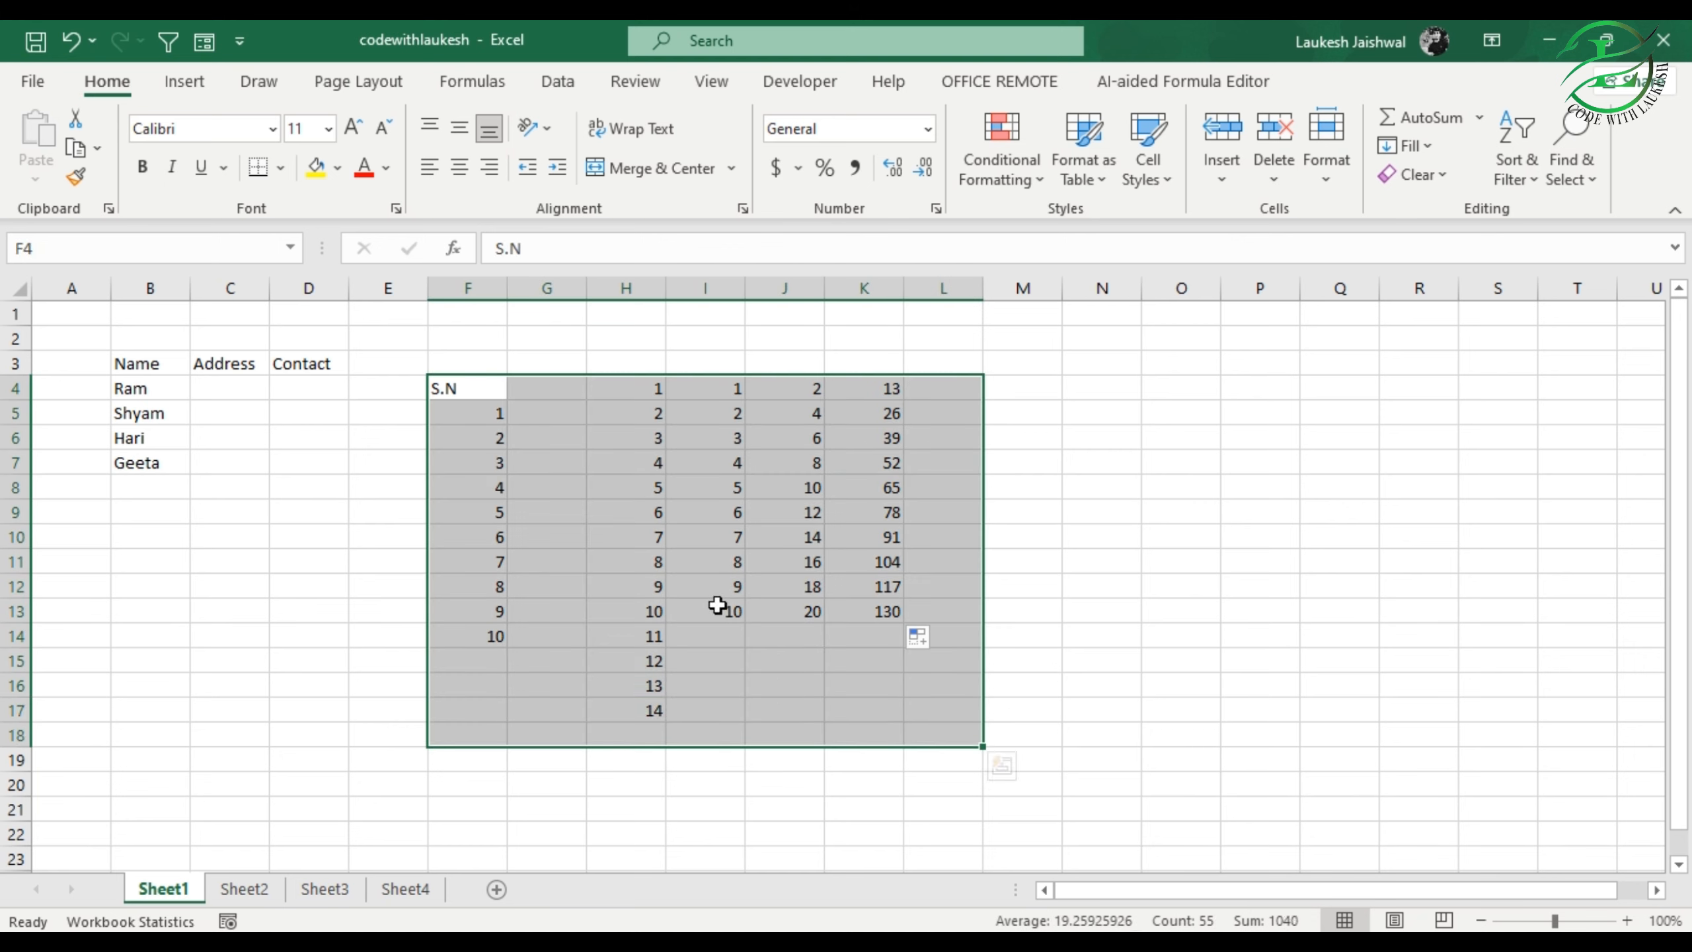
key(Delete)
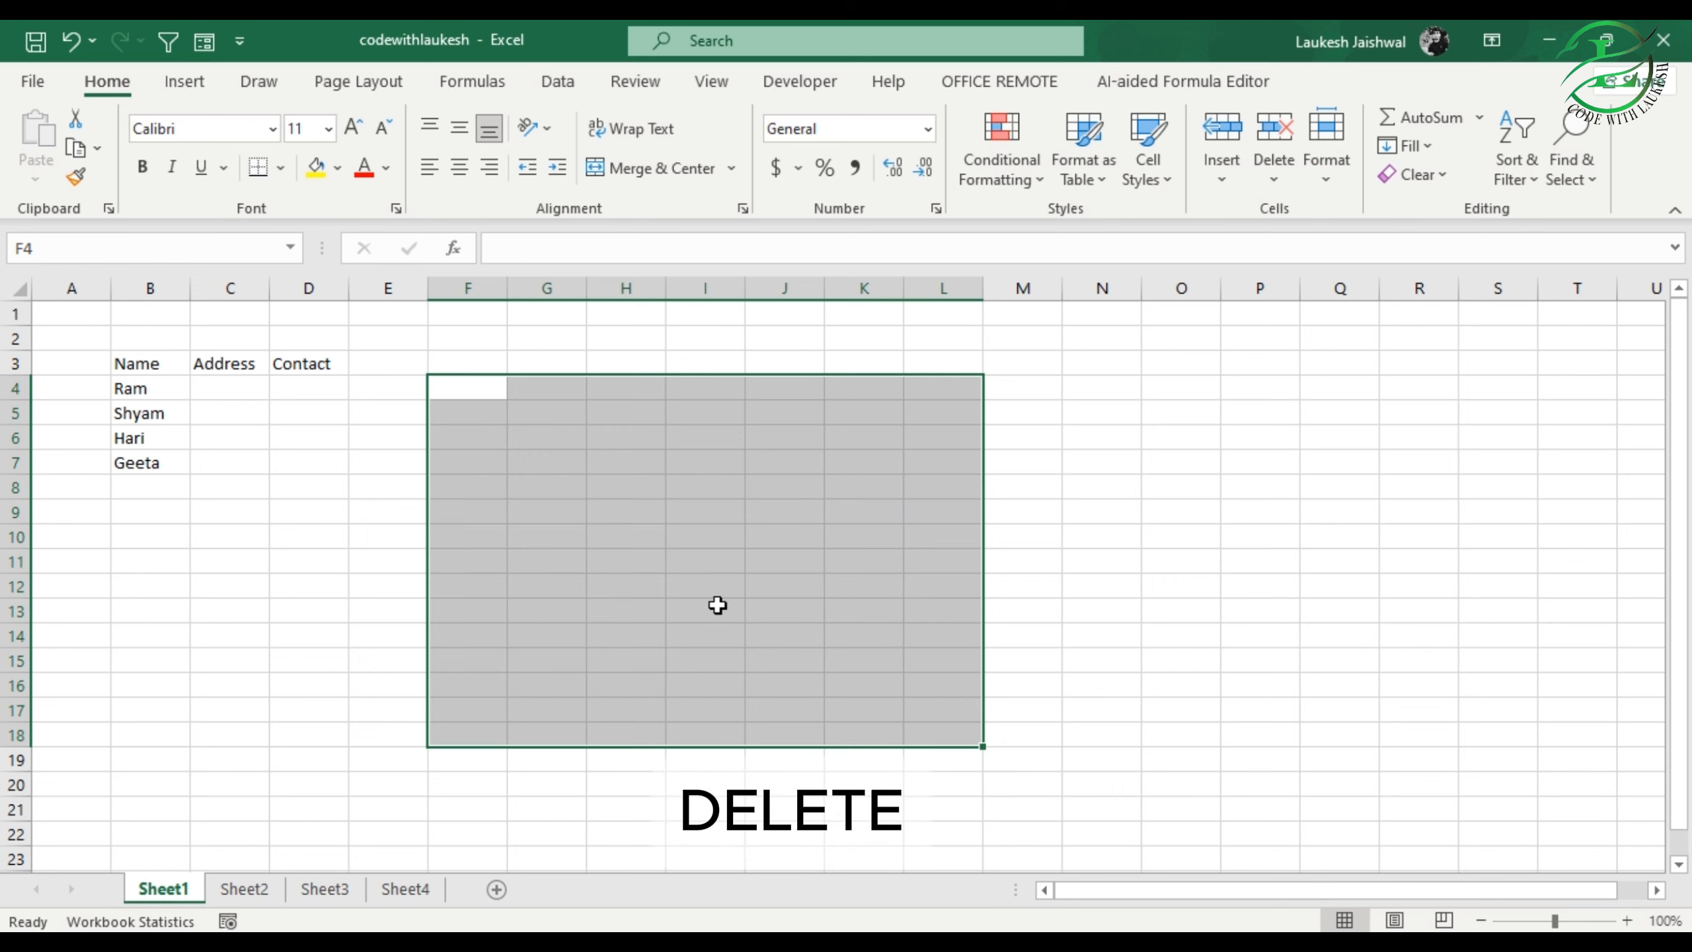
click(606, 518)
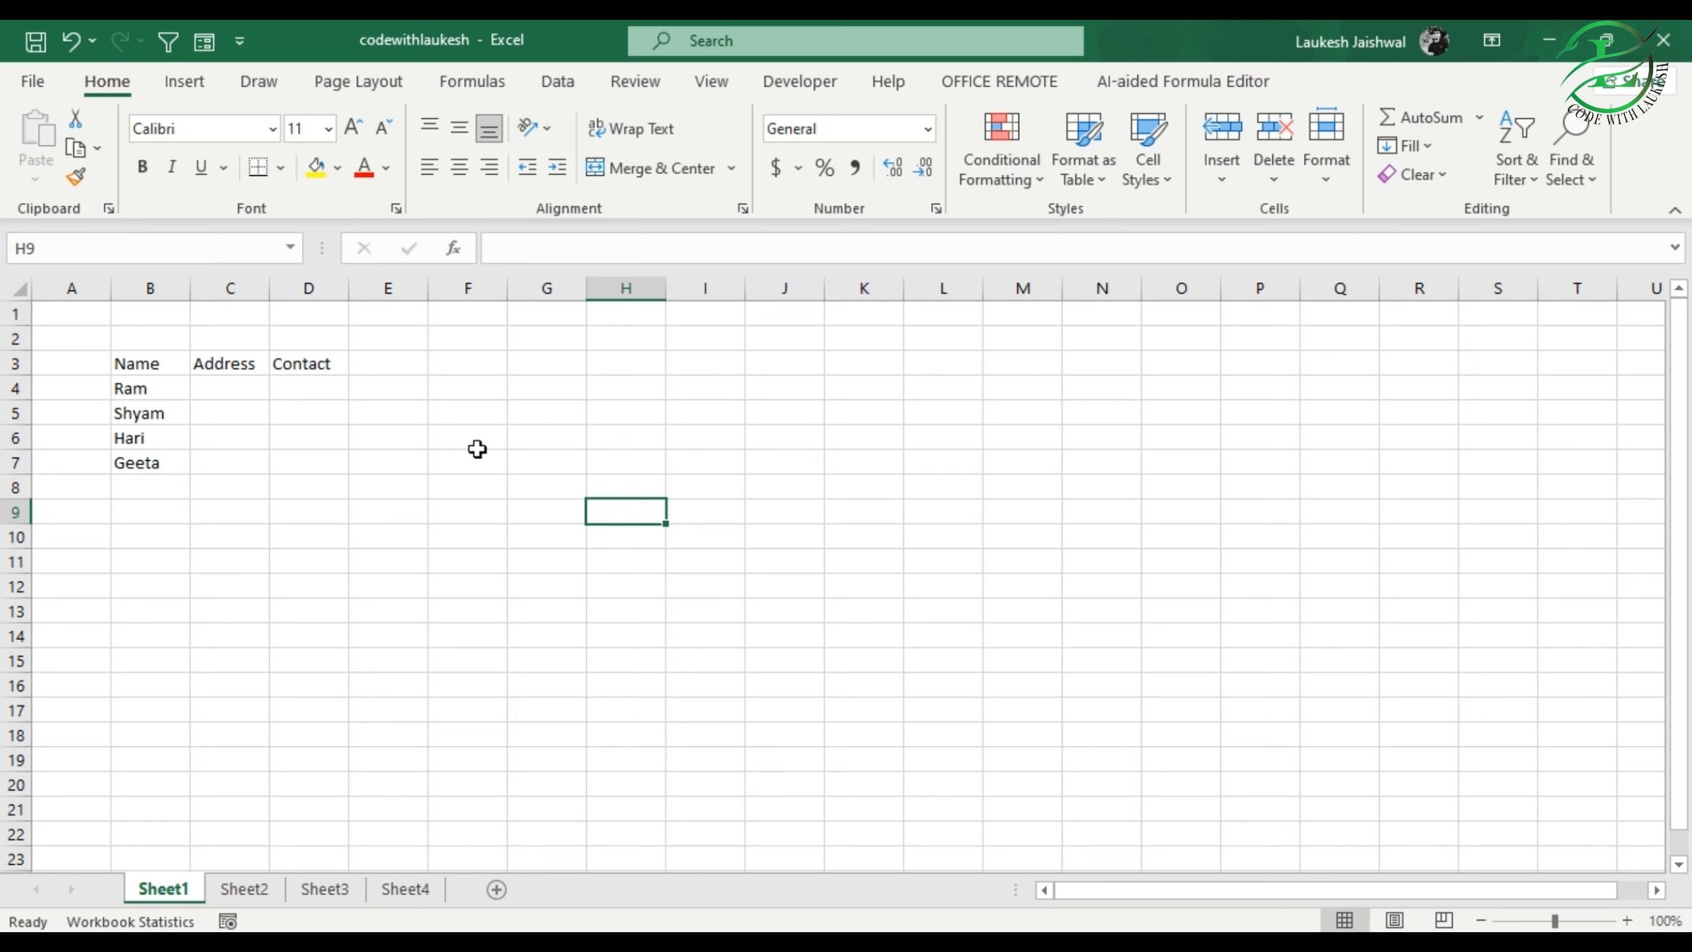
Step: Save the edited workbook as a separate copy named codewithlaukesh1 in the Desktop folder
click(34, 82)
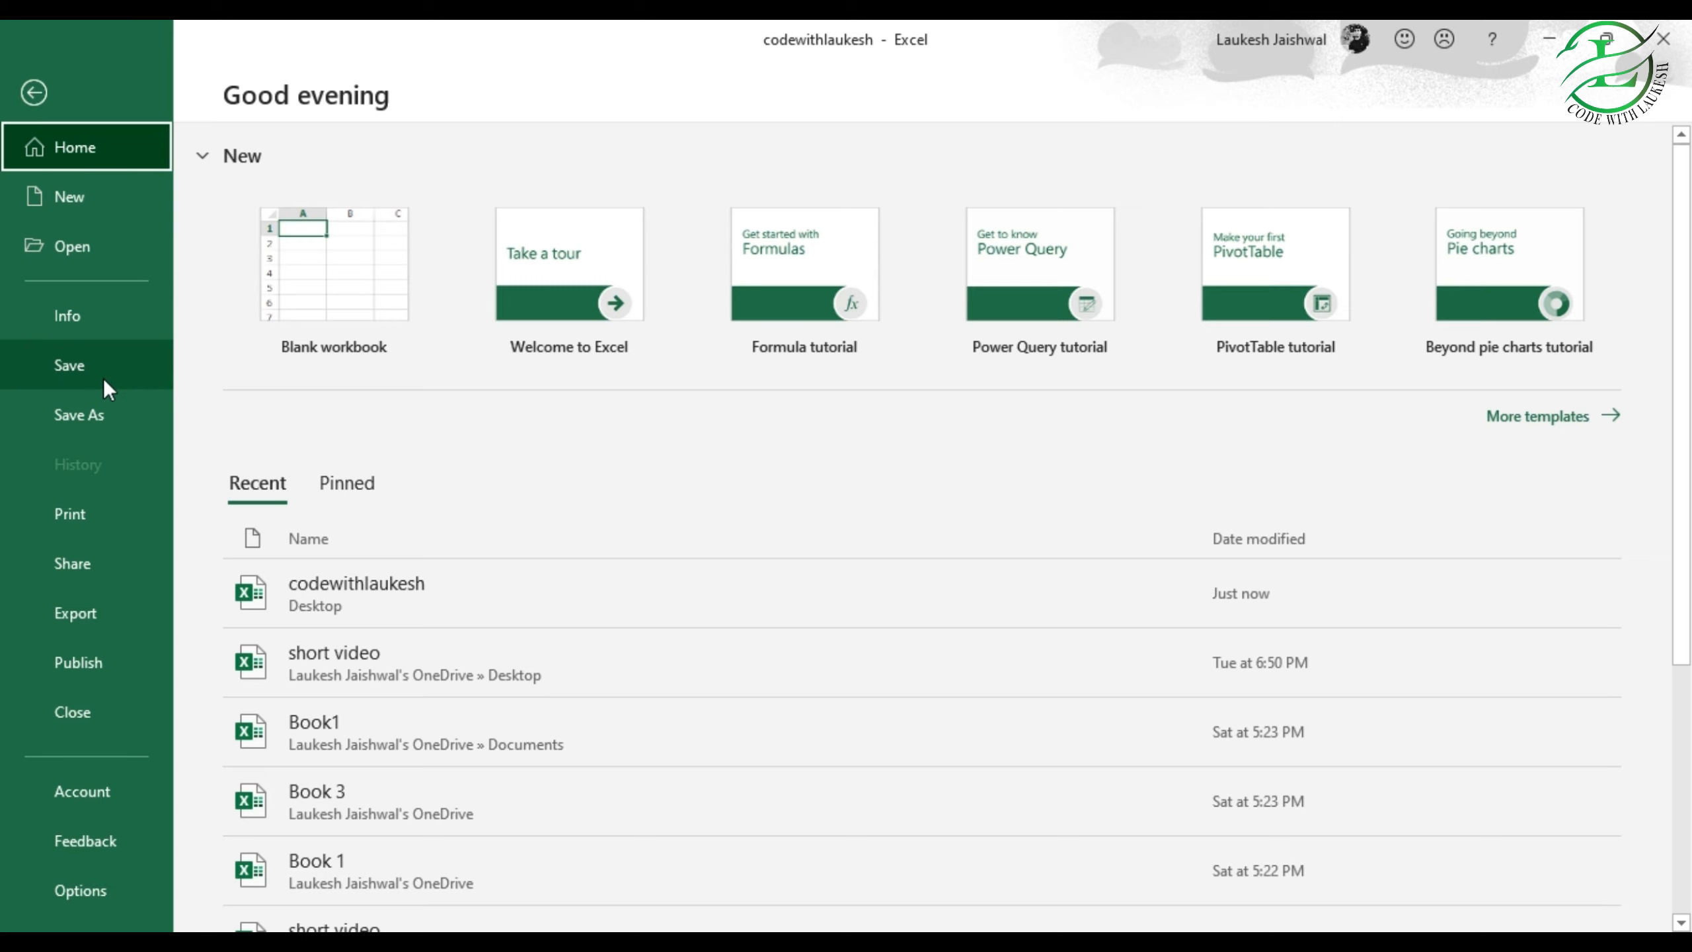
click(35, 93)
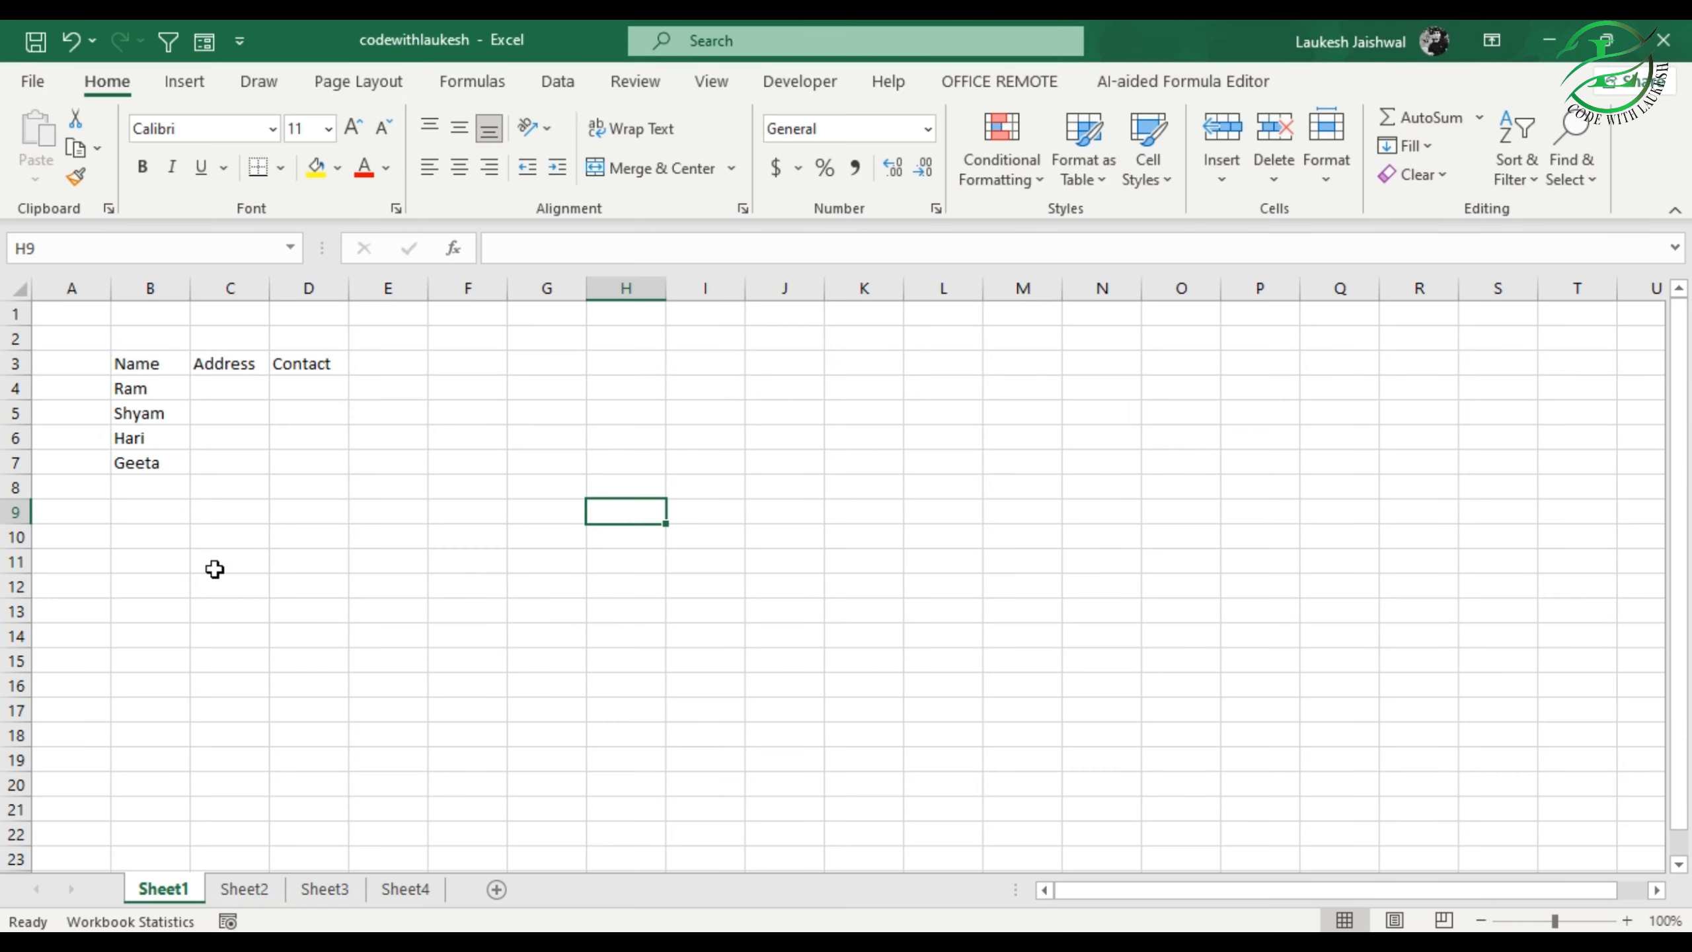
click(33, 84)
click(87, 414)
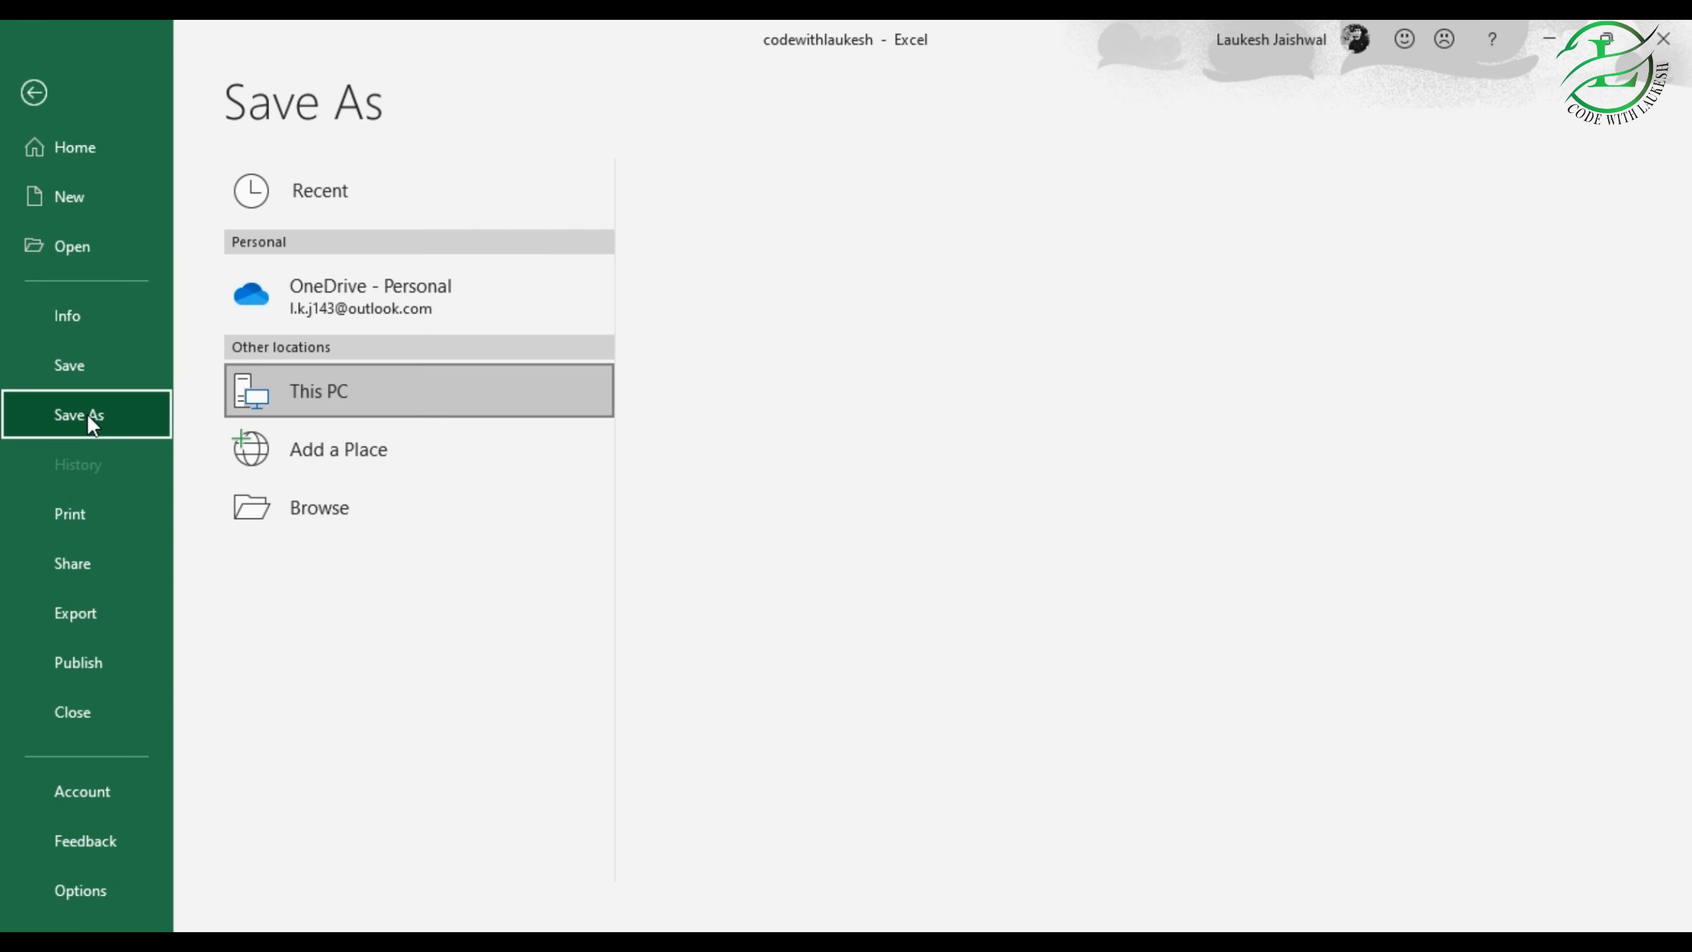
click(332, 508)
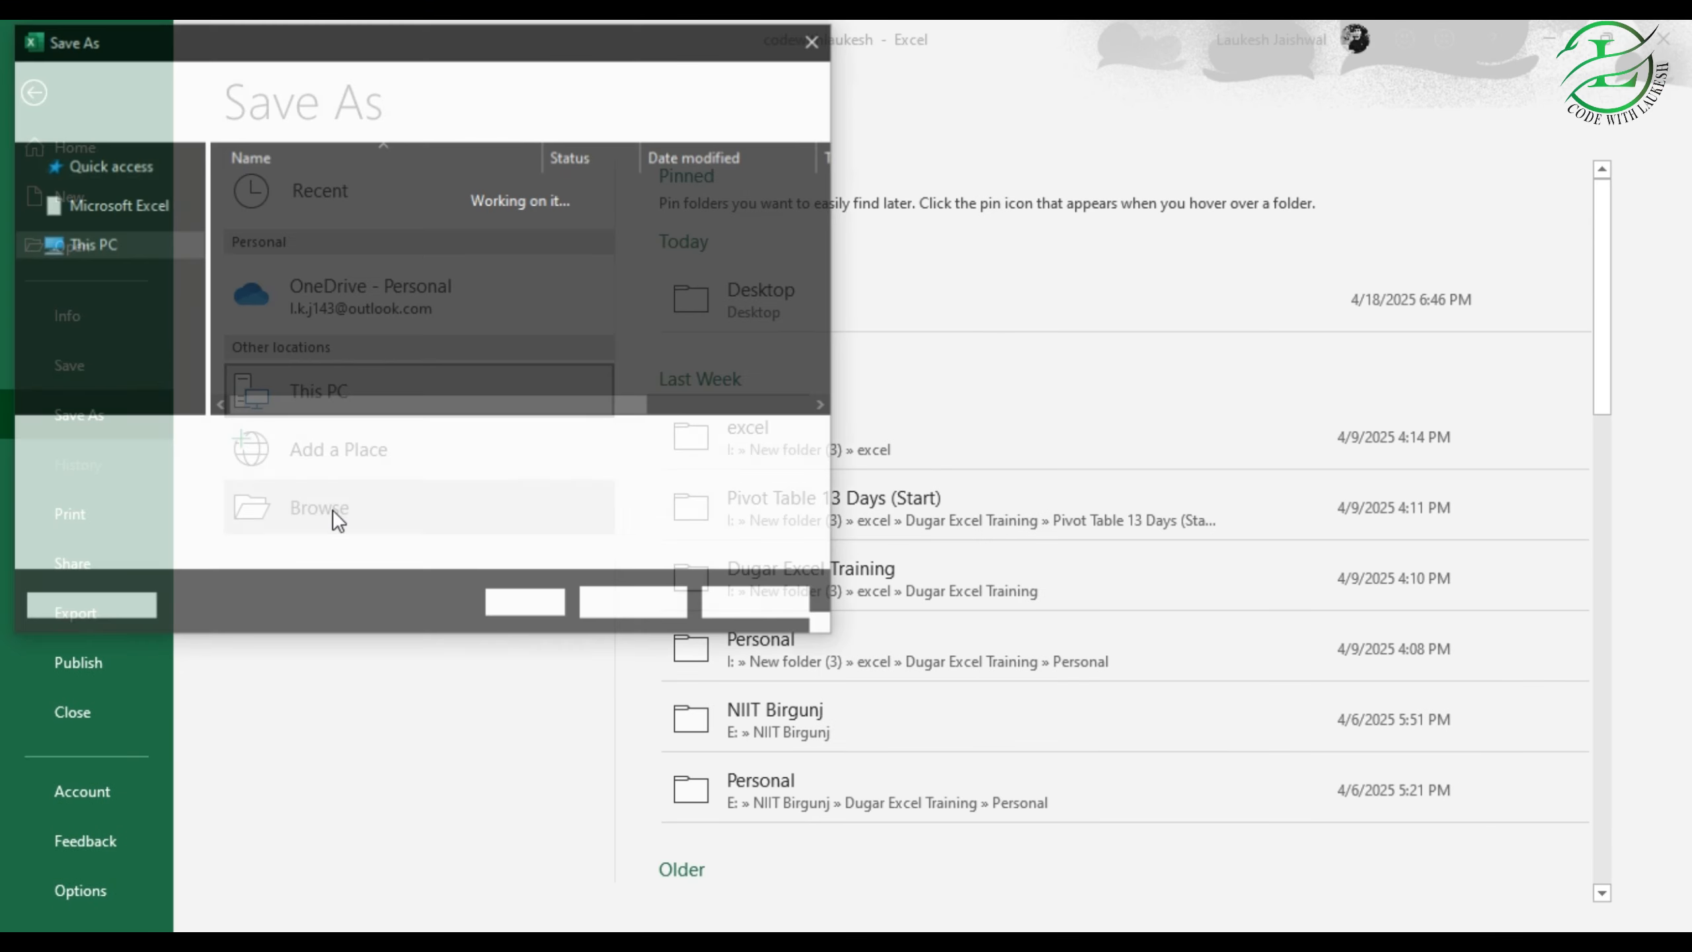
click(307, 443)
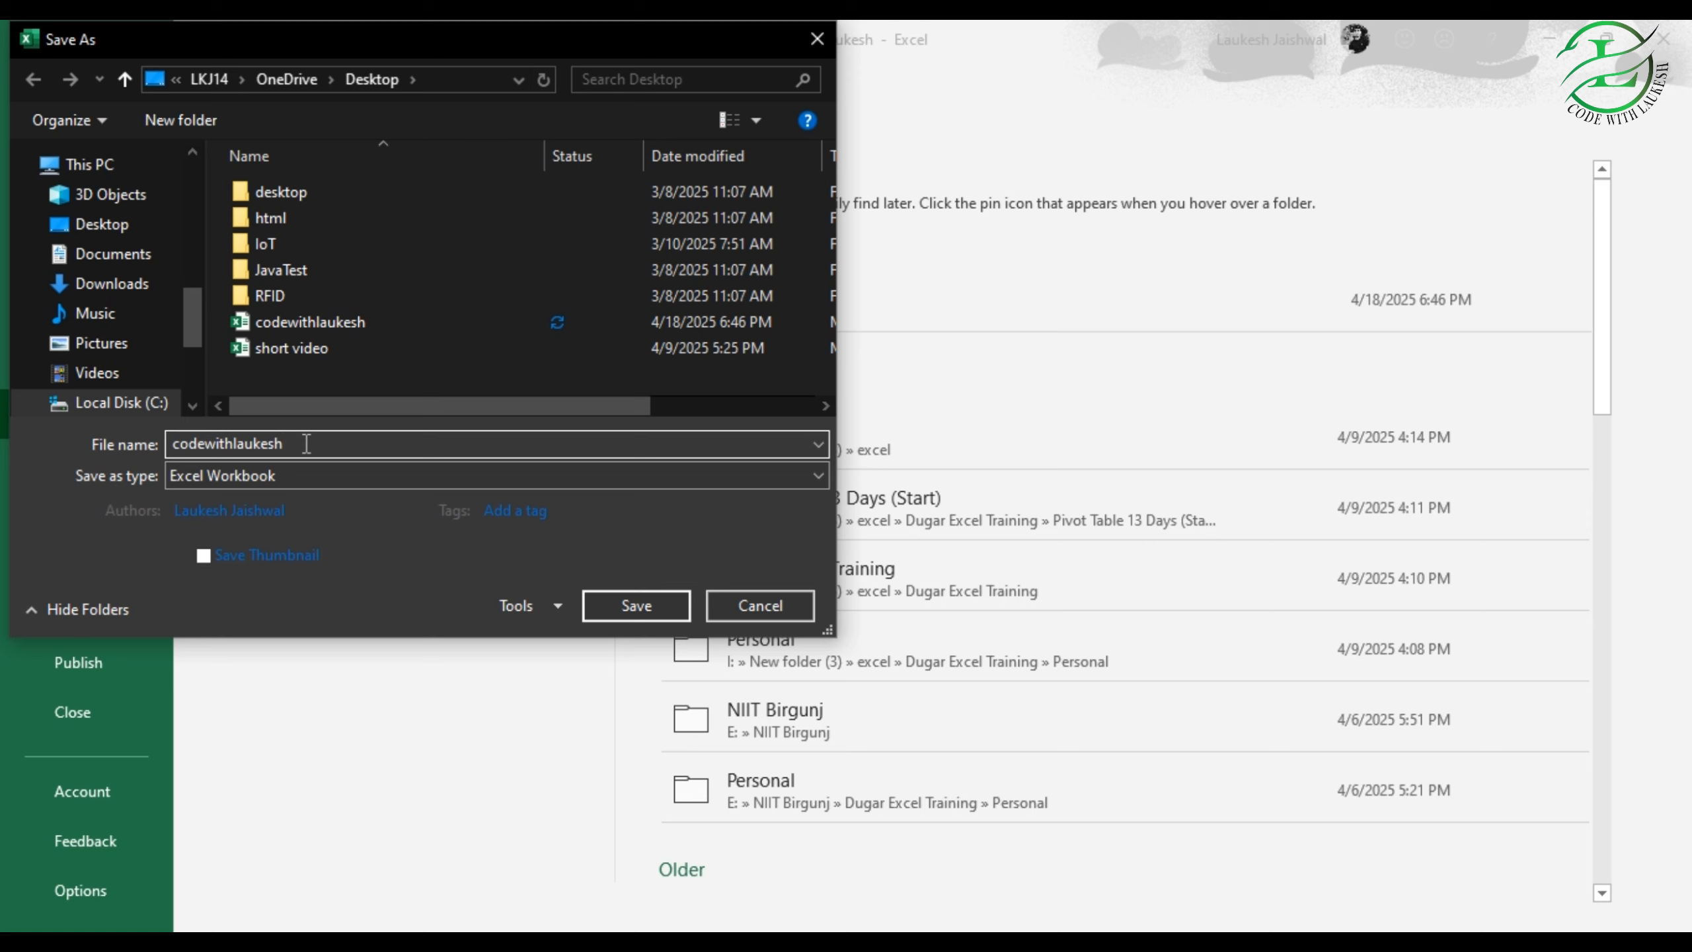
text(1)
click(637, 605)
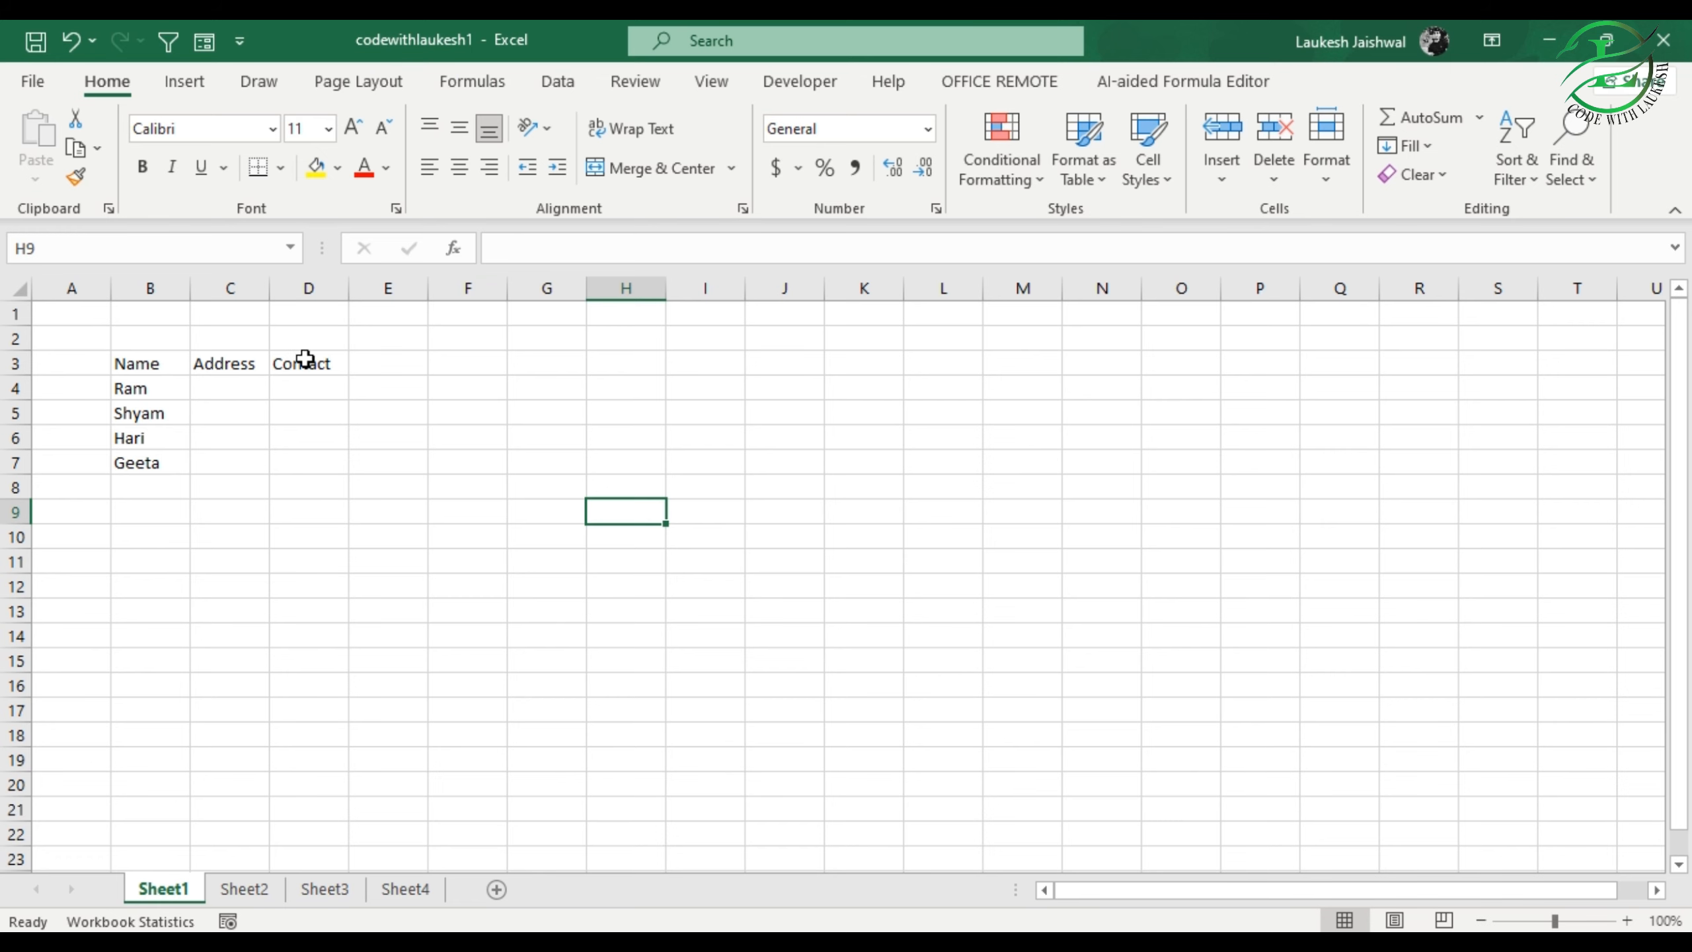
Step: Open the original codewithlaukesh workbook from the Windows desktop and check its number series in columns F to K
click(1545, 38)
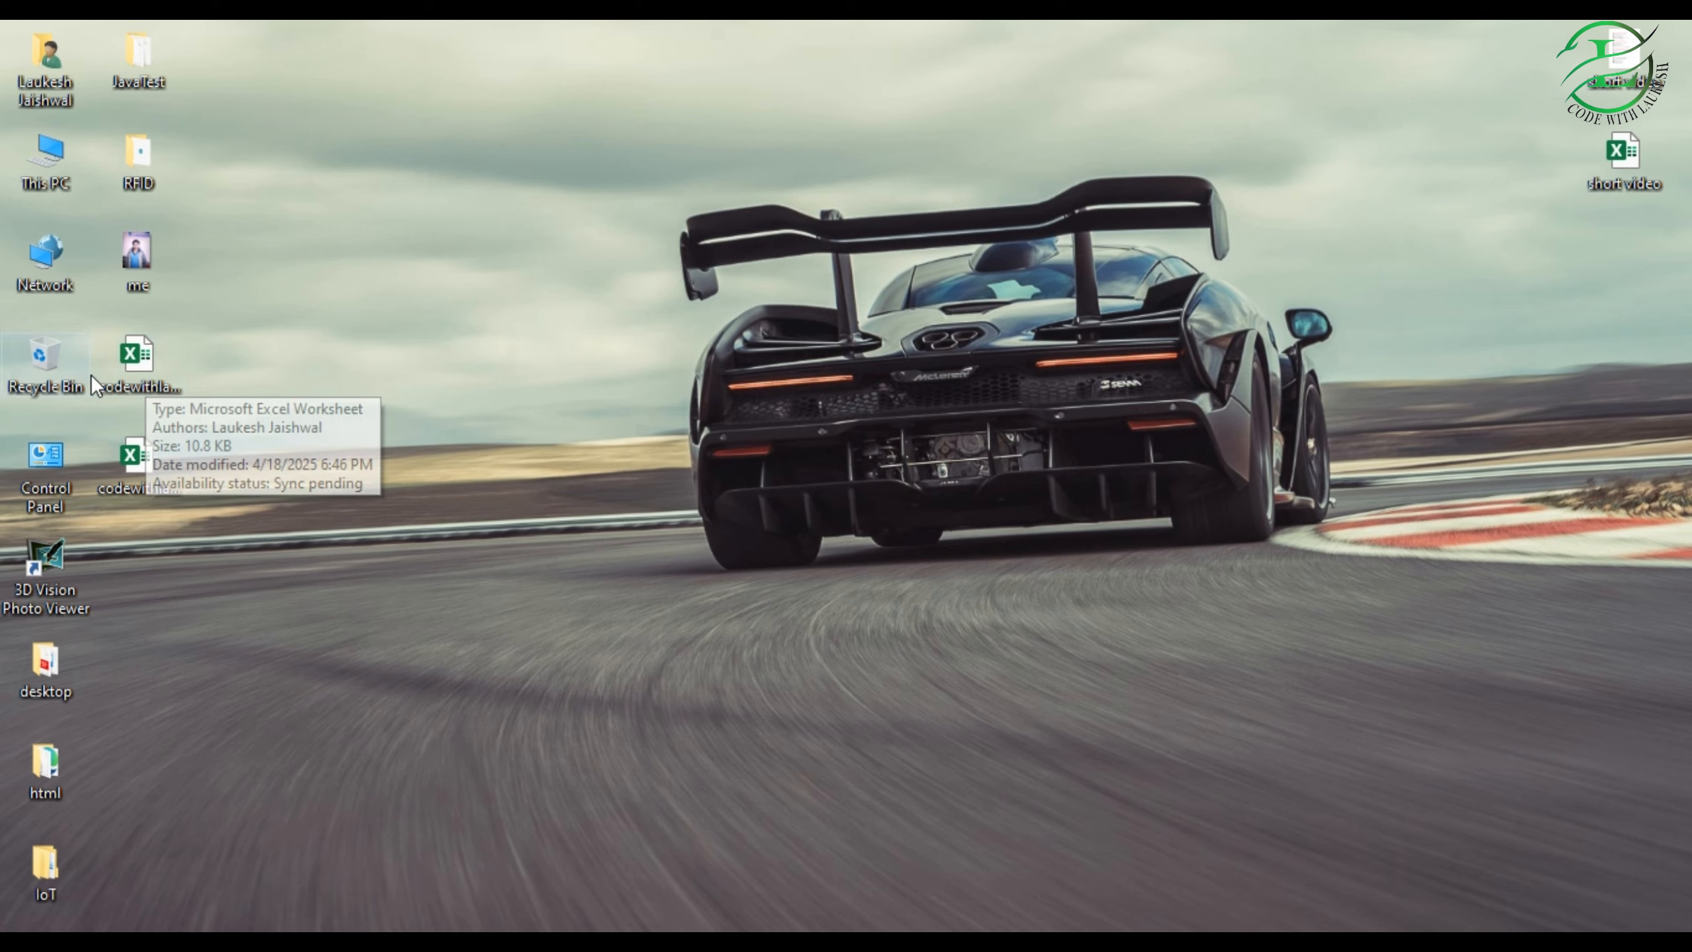
double_click(133, 375)
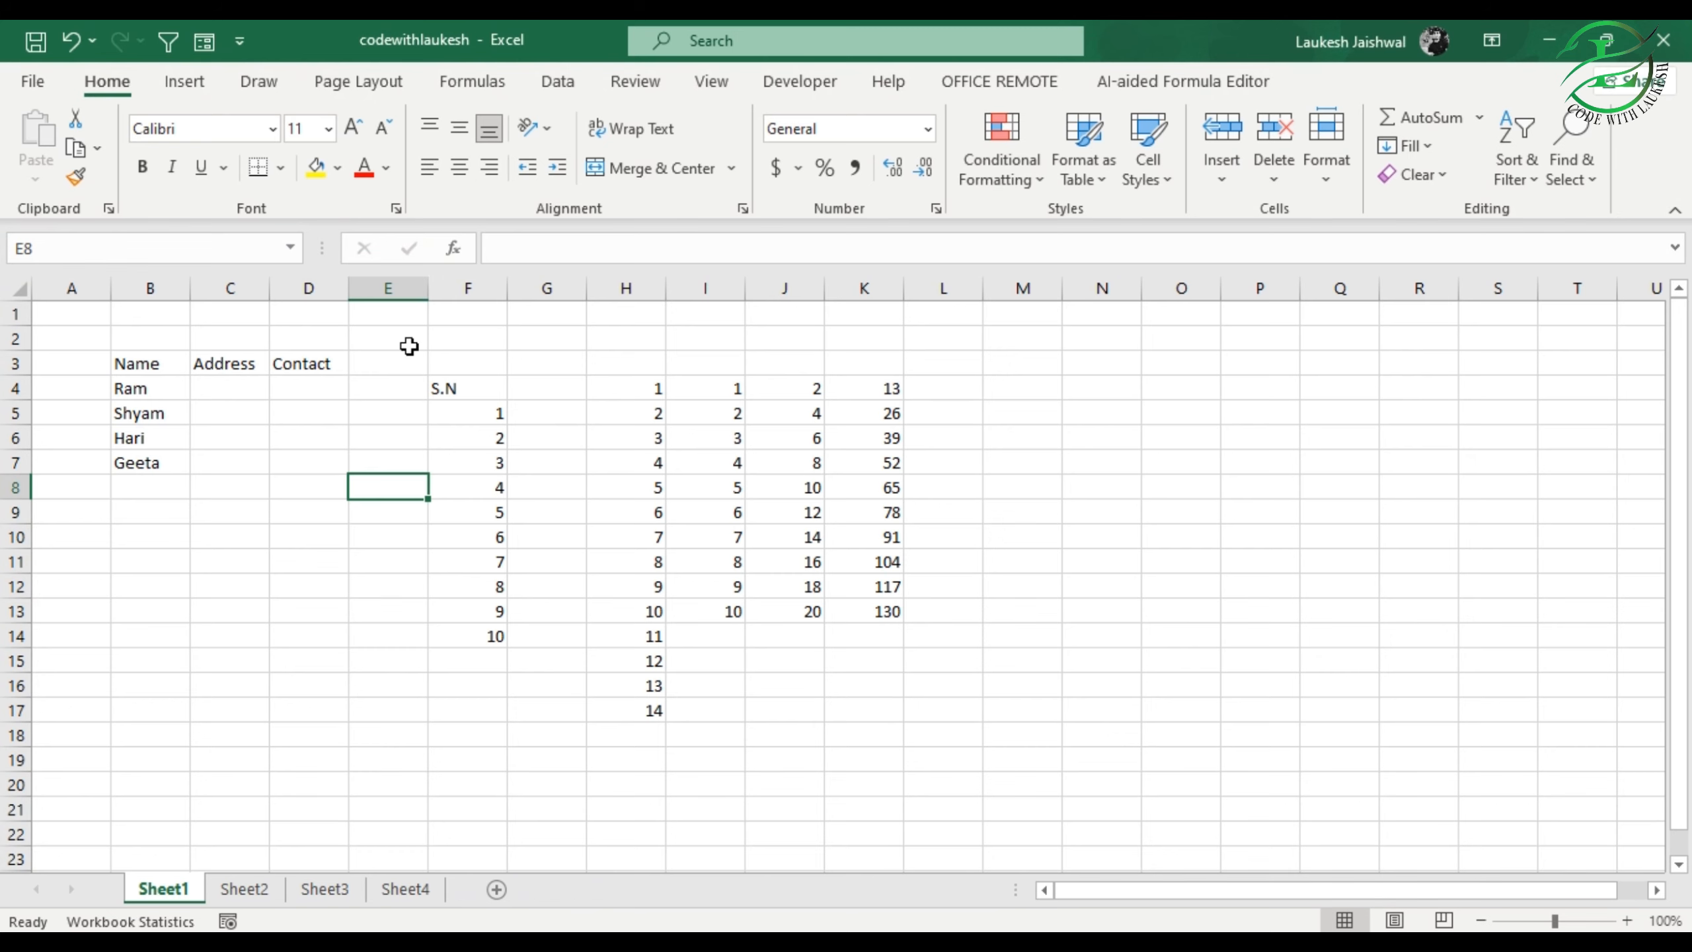
drag(409, 346, 937, 714)
click(661, 762)
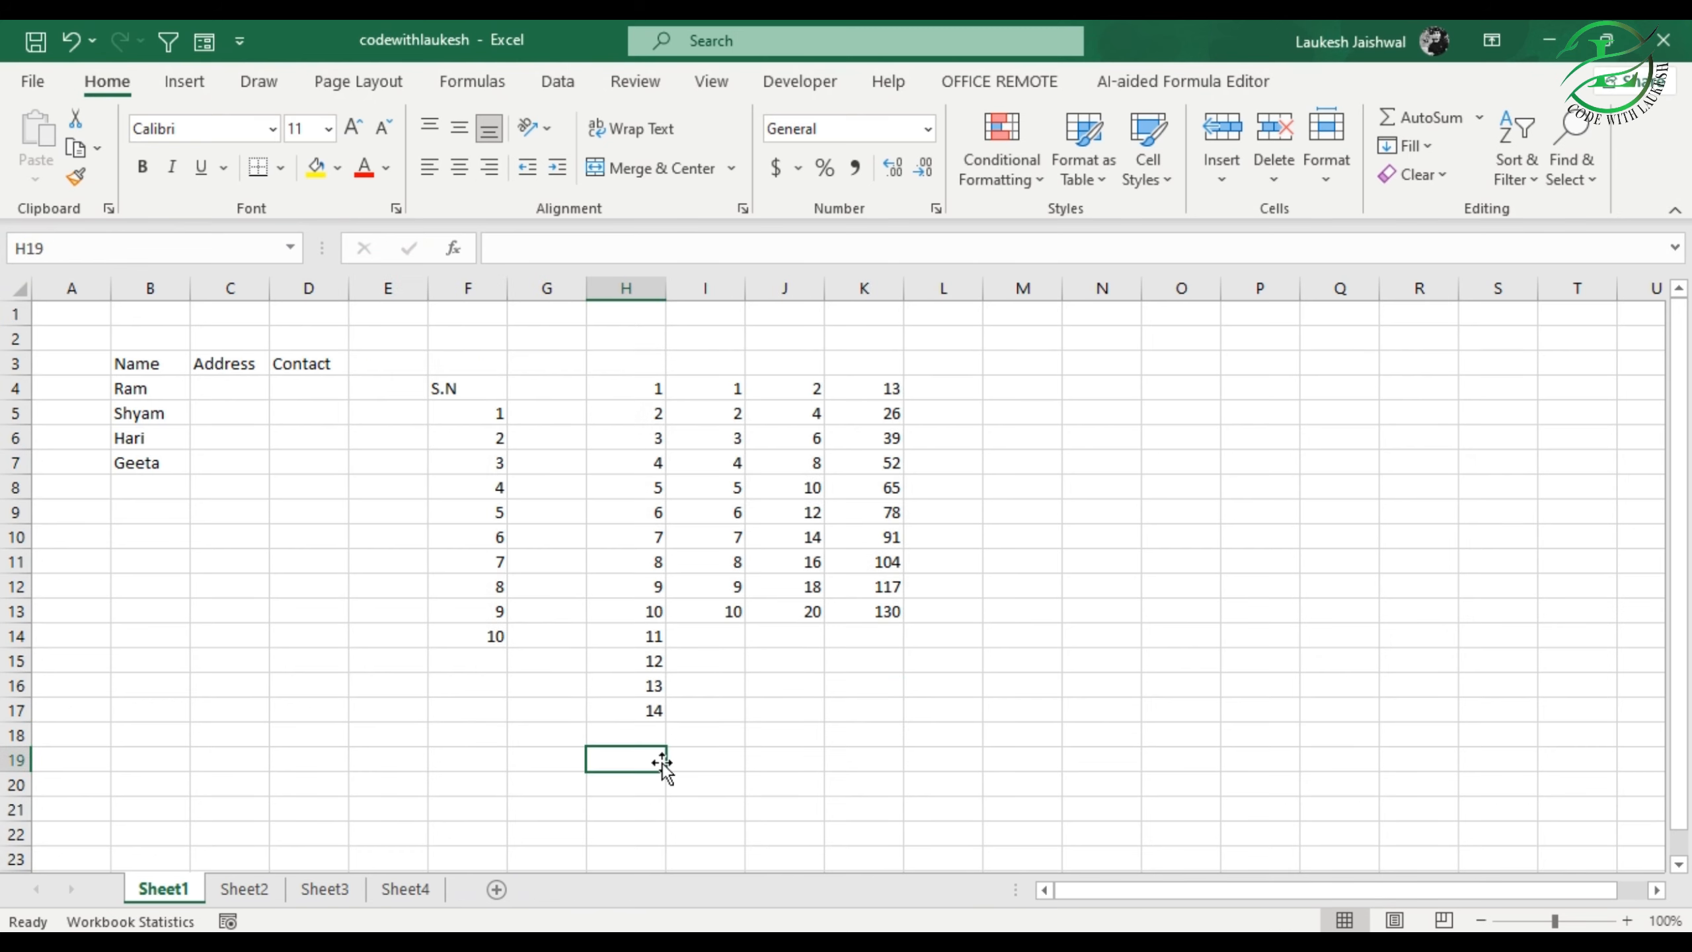